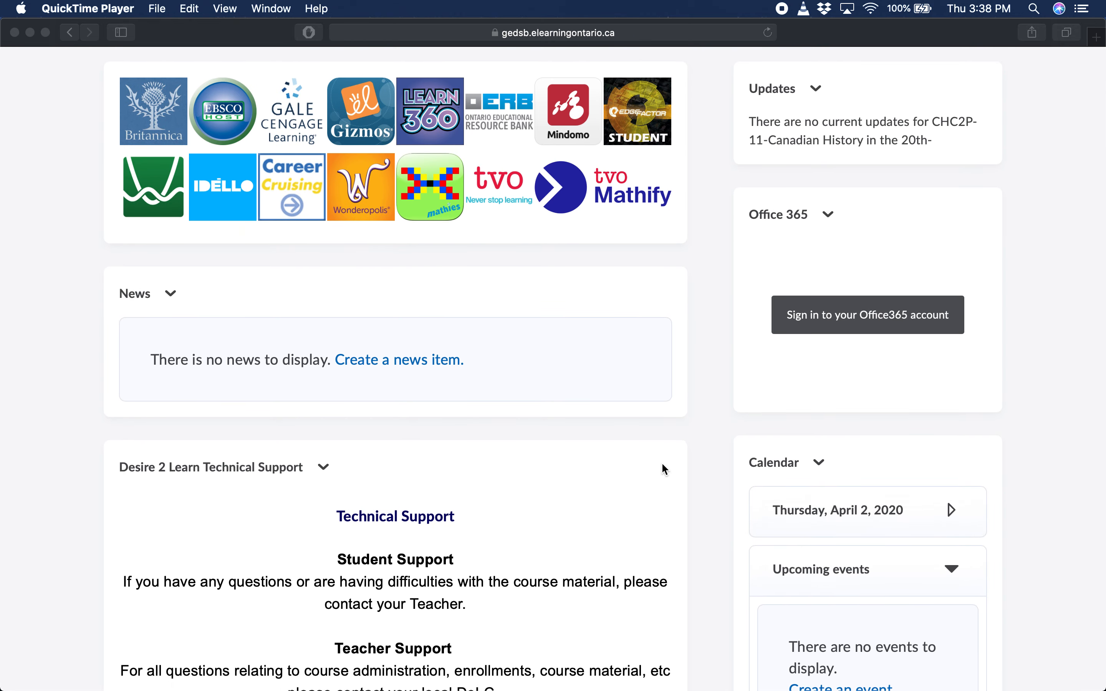
- Look over the course homepage's widgets, including resource links, News, Technical Support, Updates, Office 365 and Calendar
{"action": "scroll", "coordinate": [662, 468], "scroll_direction": "down", "scroll_amount": 3}
{"action": "scroll", "coordinate": [665, 470], "scroll_direction": "down", "scroll_amount": 10}
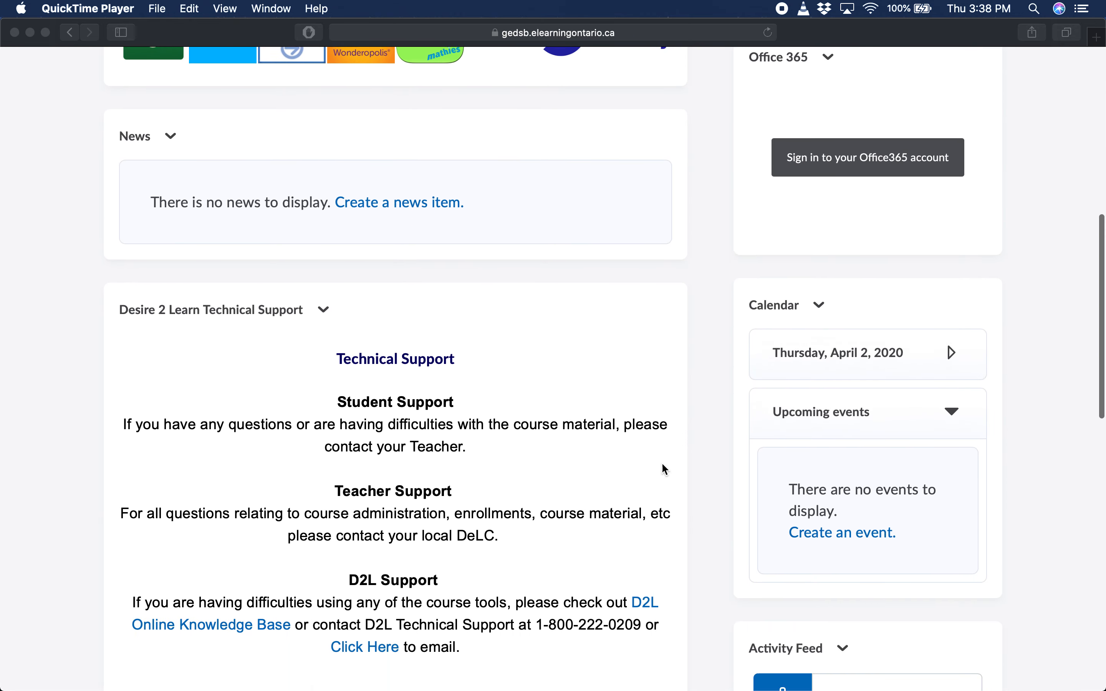
{"action": "scroll", "coordinate": [662, 384], "scroll_direction": "up", "scroll_amount": 15}
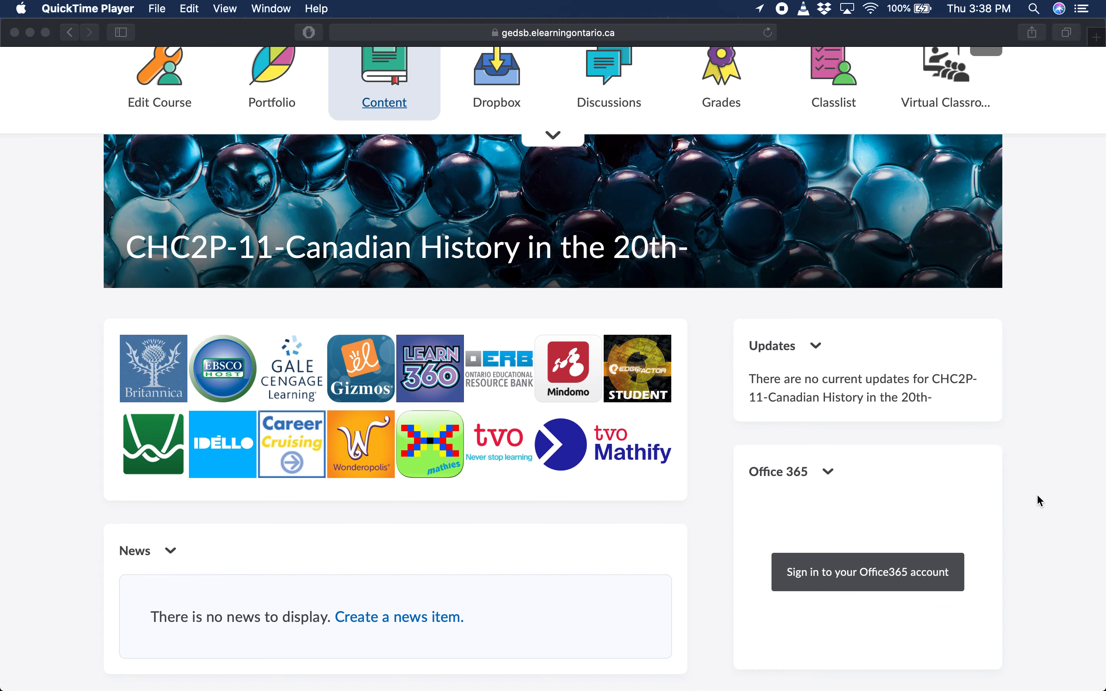
{"action": "scroll", "coordinate": [935, 454], "scroll_direction": "down", "scroll_amount": 2}
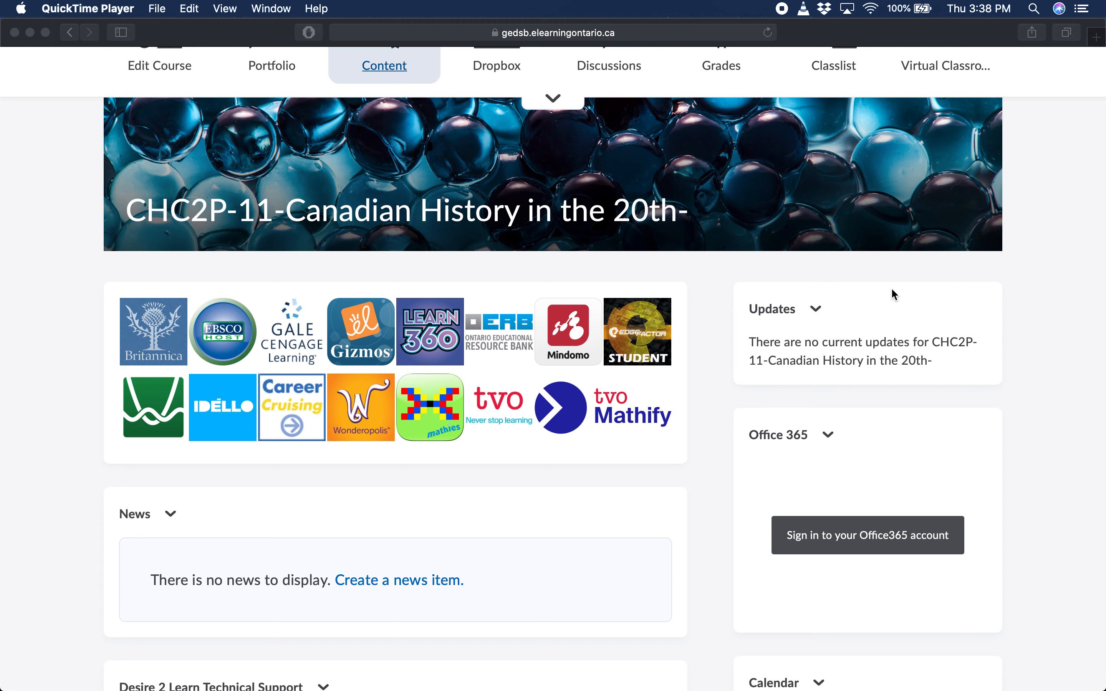
{"action": "scroll", "coordinate": [779, 339], "scroll_direction": "down", "scroll_amount": 2}
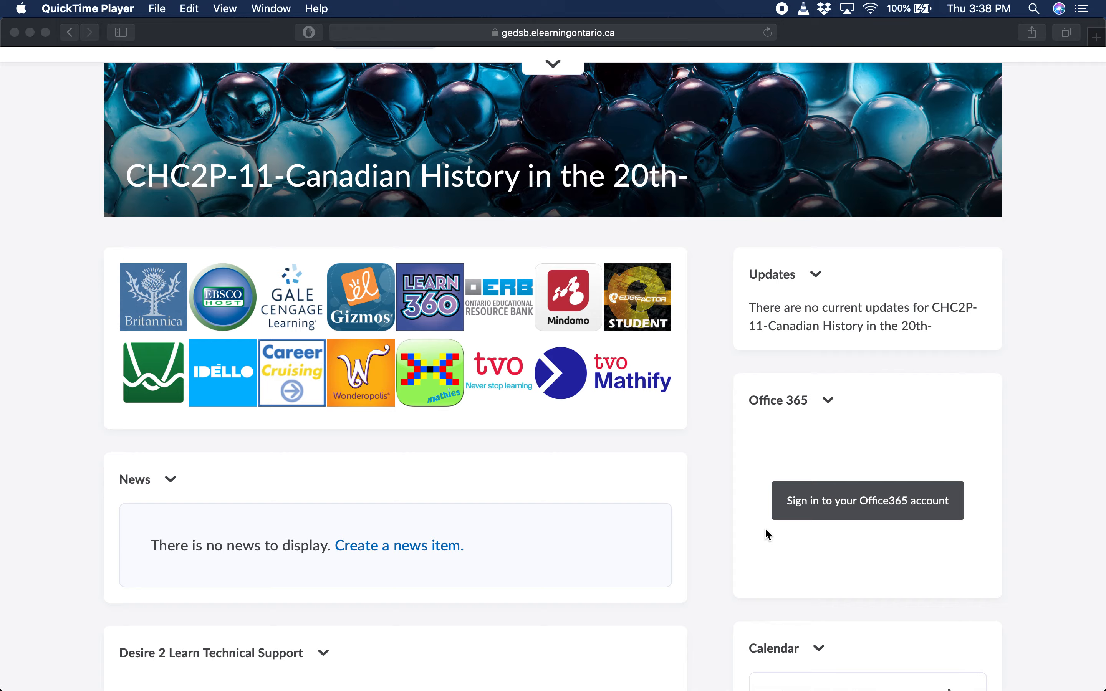
{"action": "scroll", "coordinate": [764, 527], "scroll_direction": "down", "scroll_amount": 3}
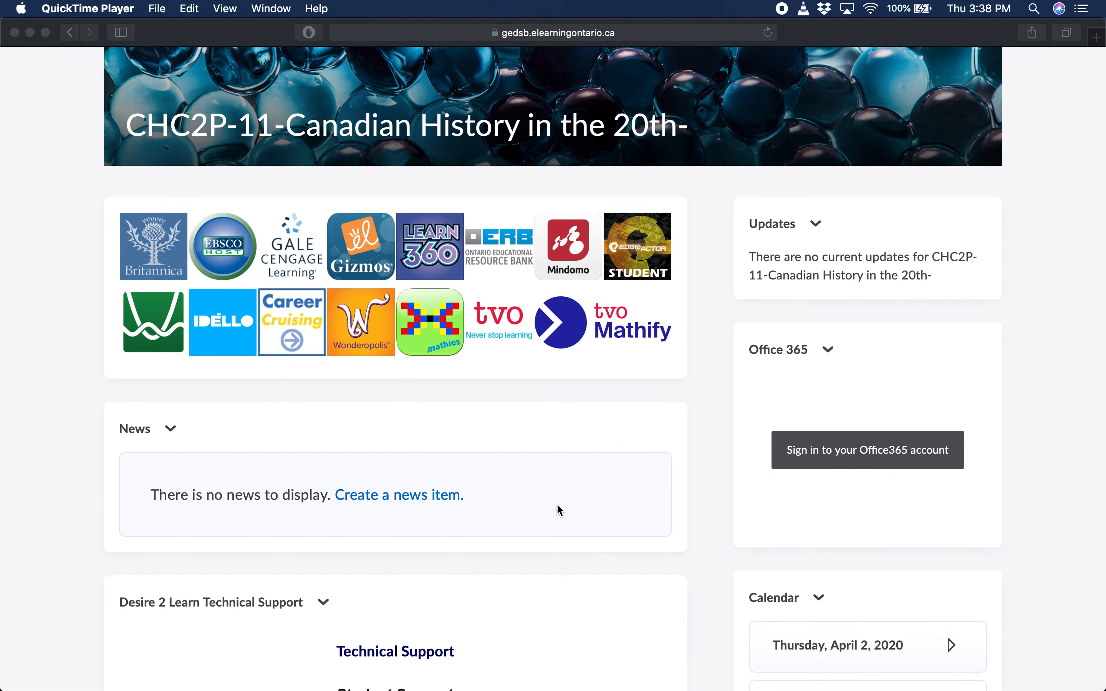
{"action": "scroll", "coordinate": [781, 441], "scroll_direction": "down", "scroll_amount": 6}
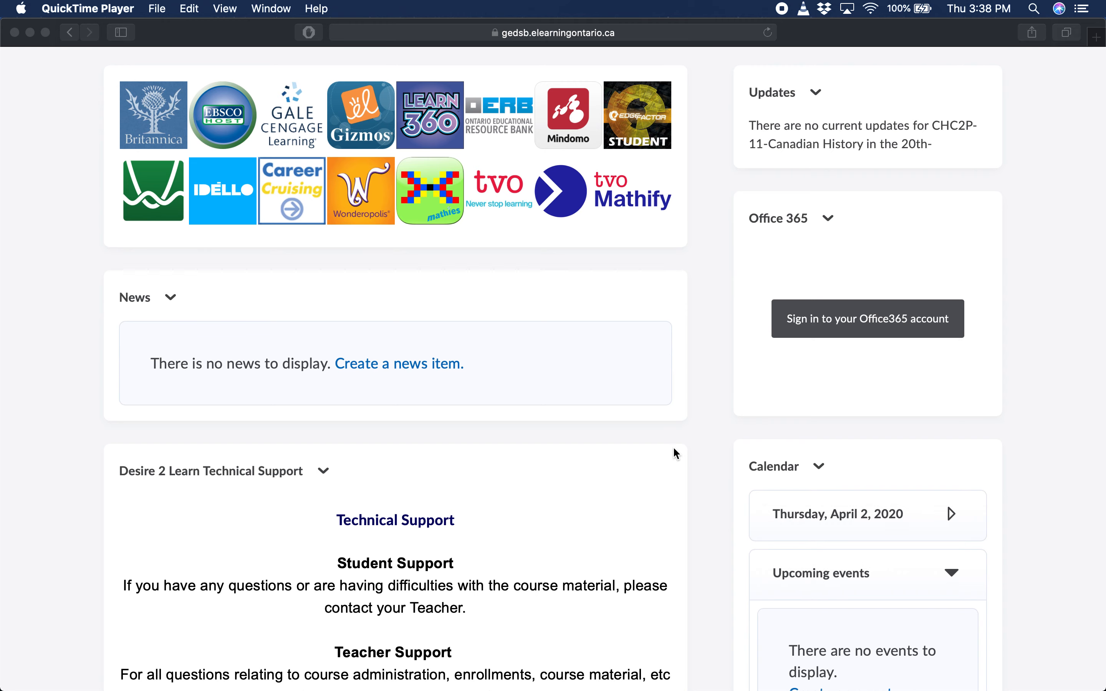
{"action": "scroll", "coordinate": [673, 451], "scroll_direction": "down", "scroll_amount": 4}
{"action": "scroll", "coordinate": [580, 501], "scroll_direction": "down", "scroll_amount": 4}
{"action": "scroll", "coordinate": [579, 497], "scroll_direction": "down", "scroll_amount": 2}
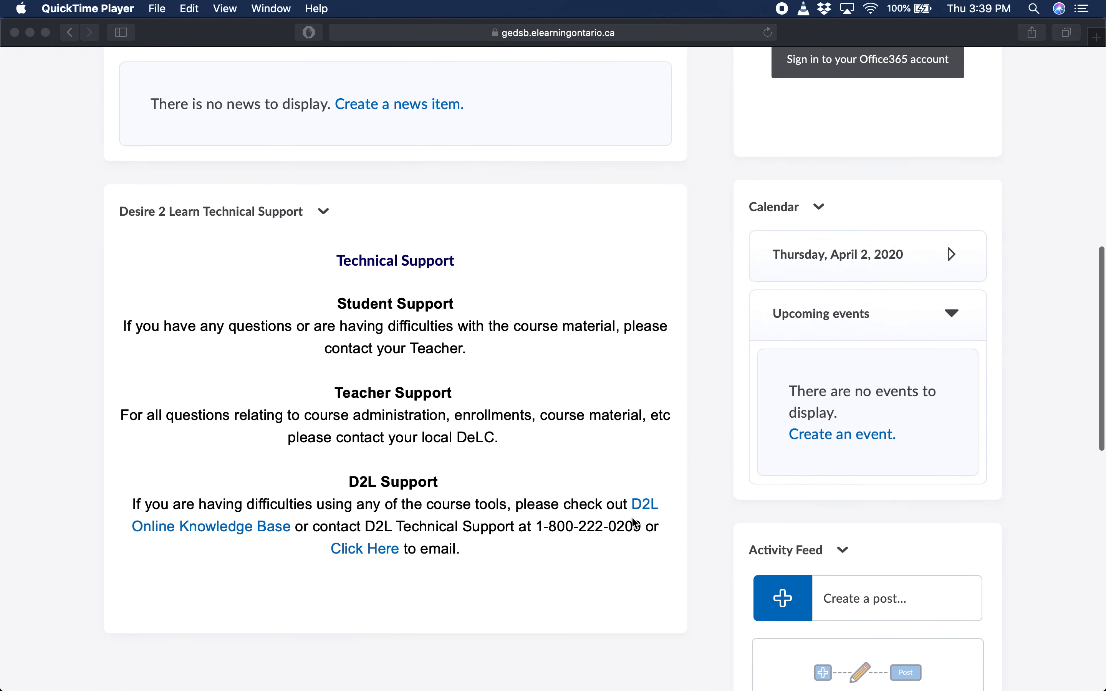
{"action": "scroll", "coordinate": [753, 571], "scroll_direction": "up", "scroll_amount": 12}
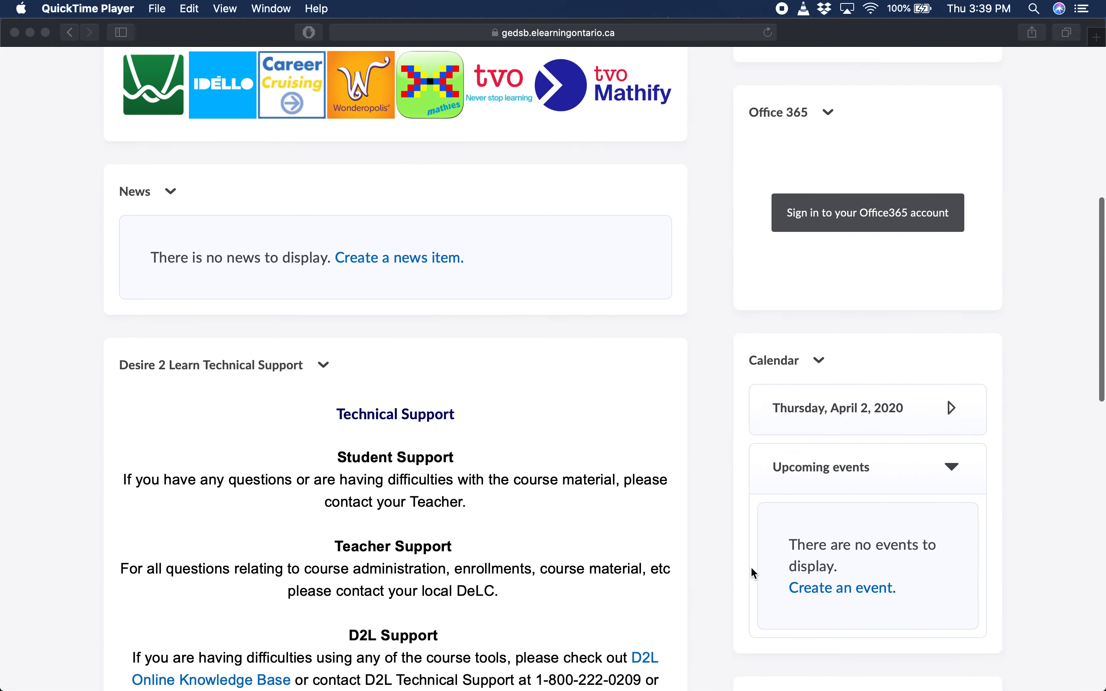
{"action": "scroll", "coordinate": [716, 436], "scroll_direction": "up", "scroll_amount": 2}
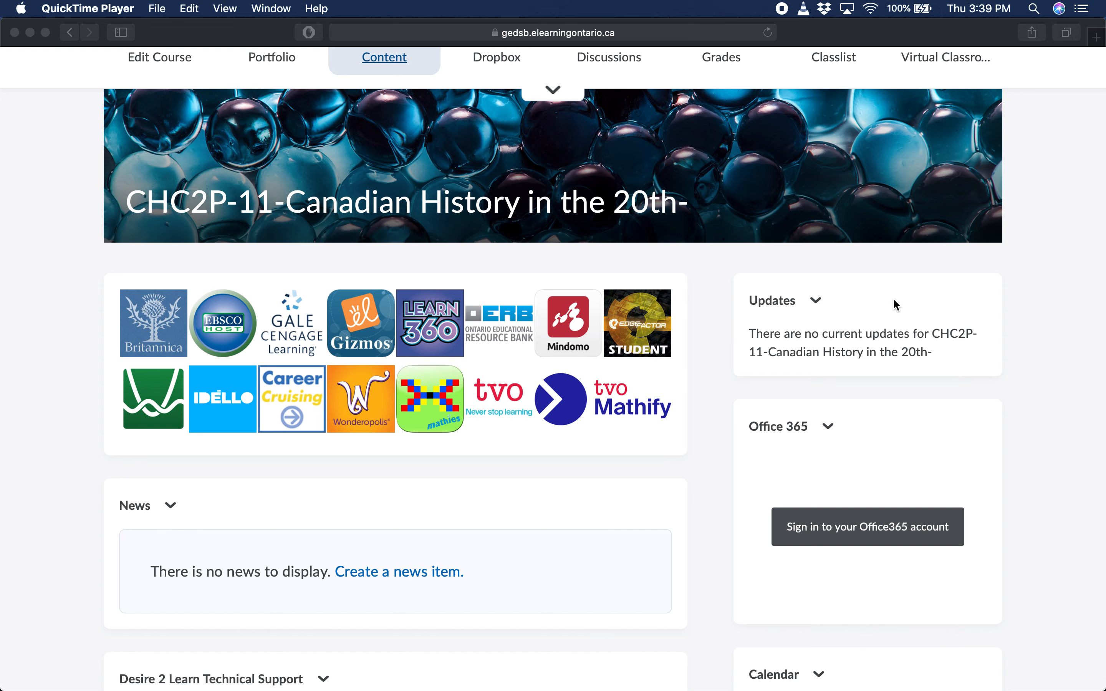
{"action": "scroll", "coordinate": [795, 372], "scroll_direction": "up", "scroll_amount": 4}
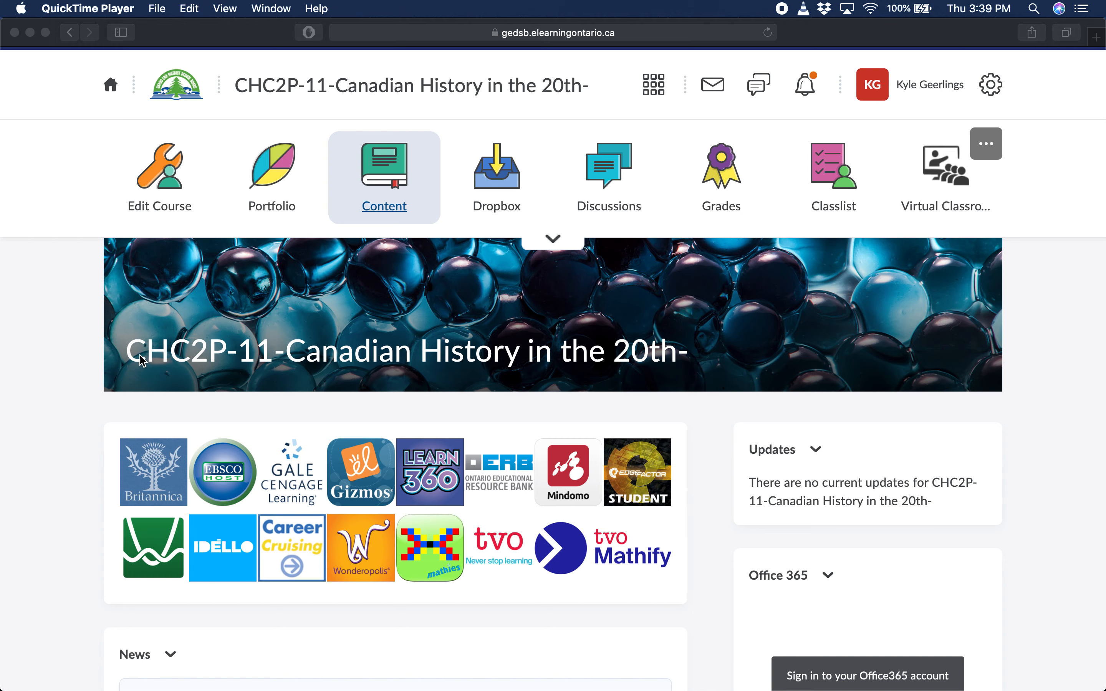
- Open the course's Homepages management page from Course Administration
{"action": "left_click", "coordinate": [82, 195]}
{"action": "left_click", "coordinate": [177, 199]}
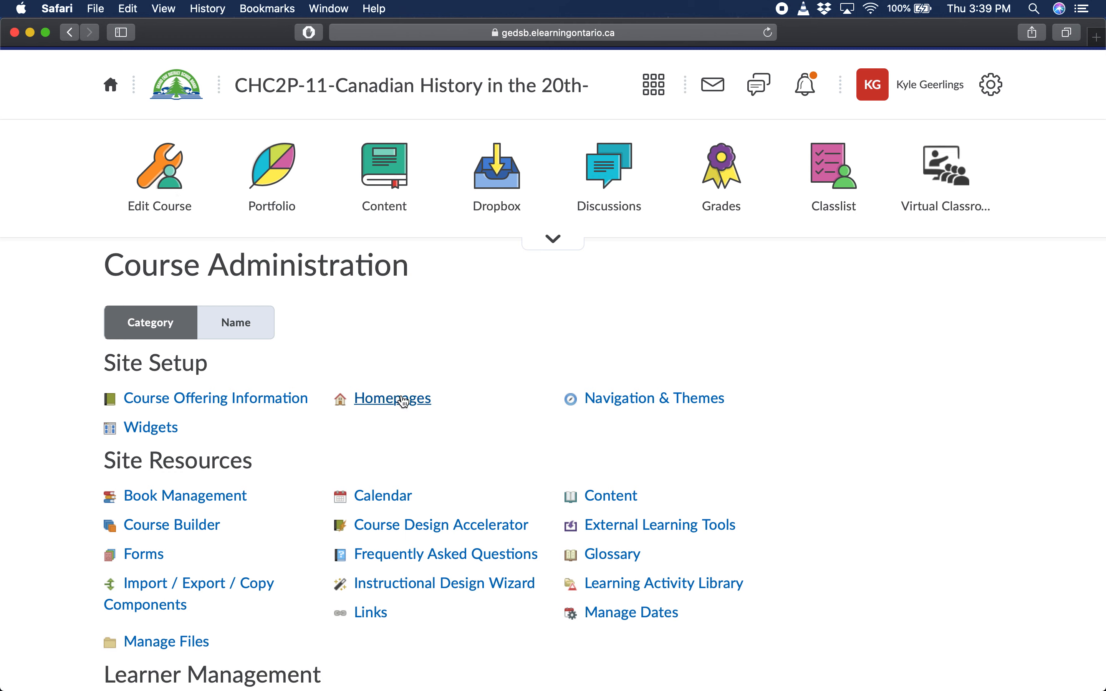
{"action": "left_click", "coordinate": [402, 398]}
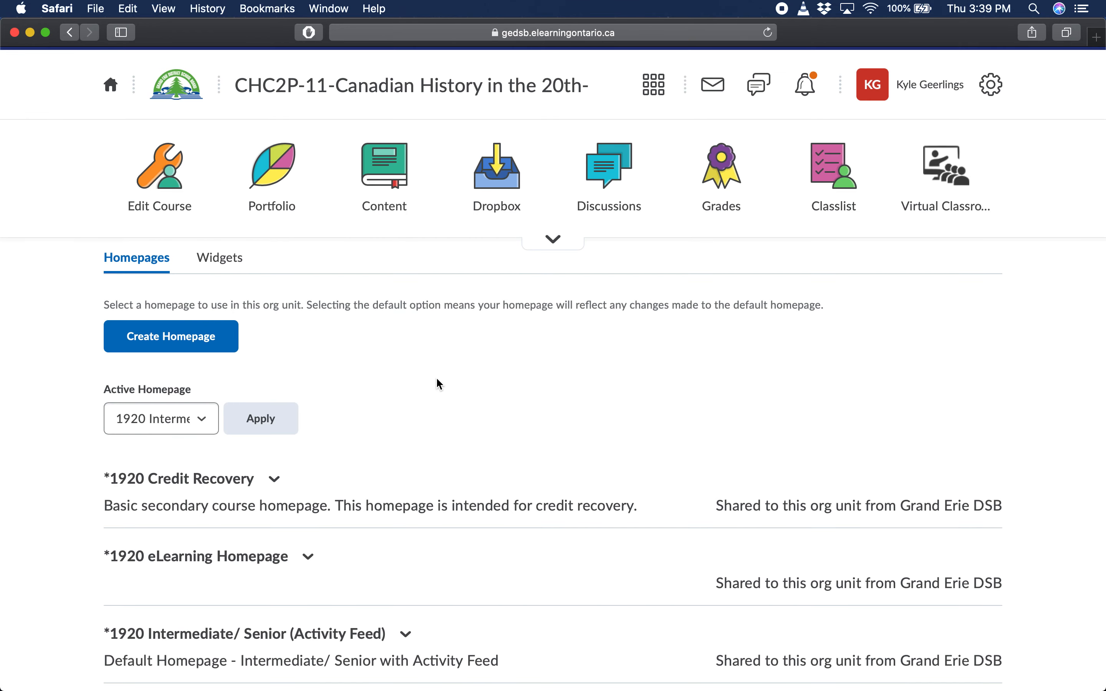
- Find the active 1920 Intermediate/ Senior homepage in the list and make a copy of it
{"action": "scroll", "coordinate": [435, 377], "scroll_direction": "down", "scroll_amount": 6}
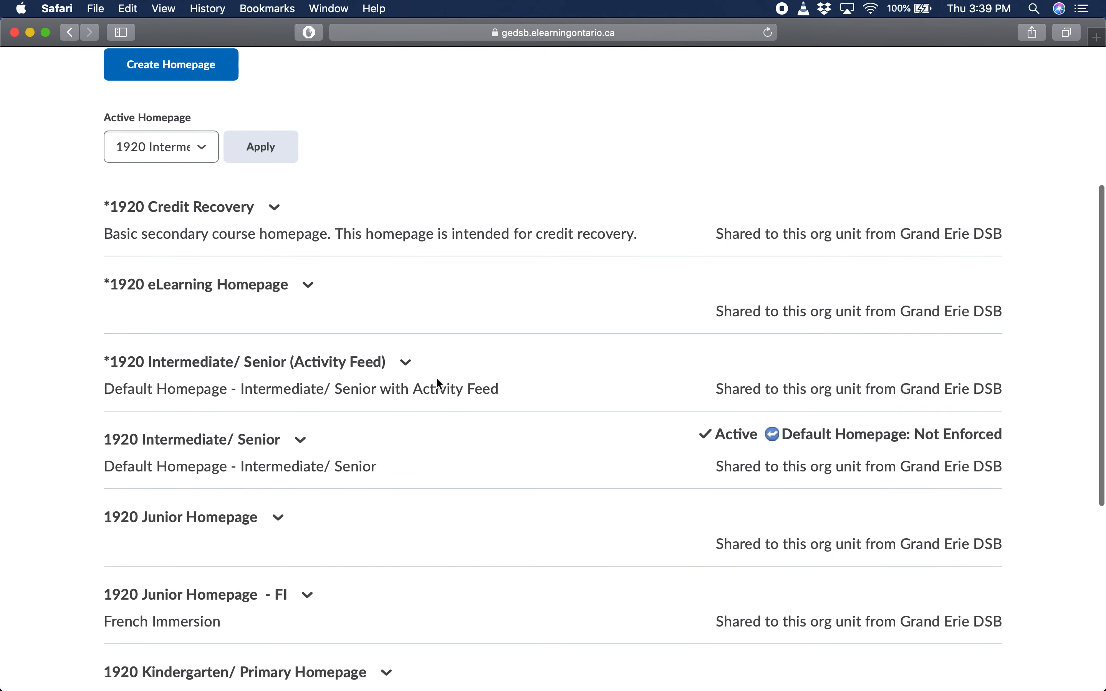
{"action": "left_click_drag", "start_coordinate": [717, 434], "coordinate": [750, 434]}
{"action": "double_click", "coordinate": [590, 459]}
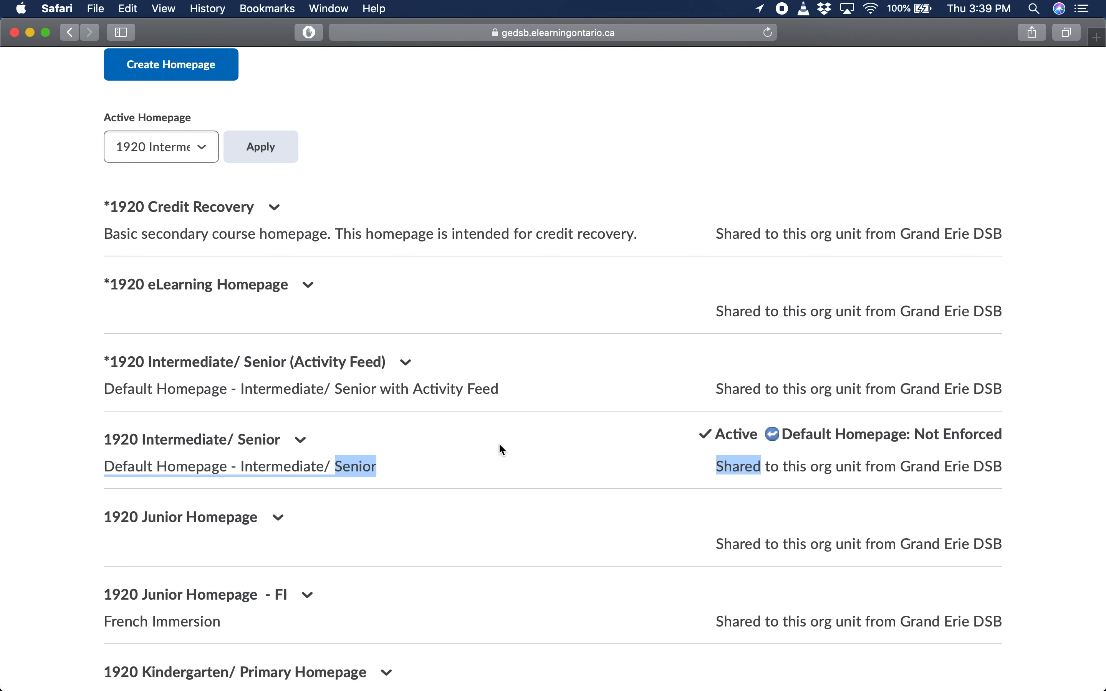
{"action": "left_click", "coordinate": [488, 444]}
{"action": "scroll", "coordinate": [585, 460], "scroll_direction": "up", "scroll_amount": 1}
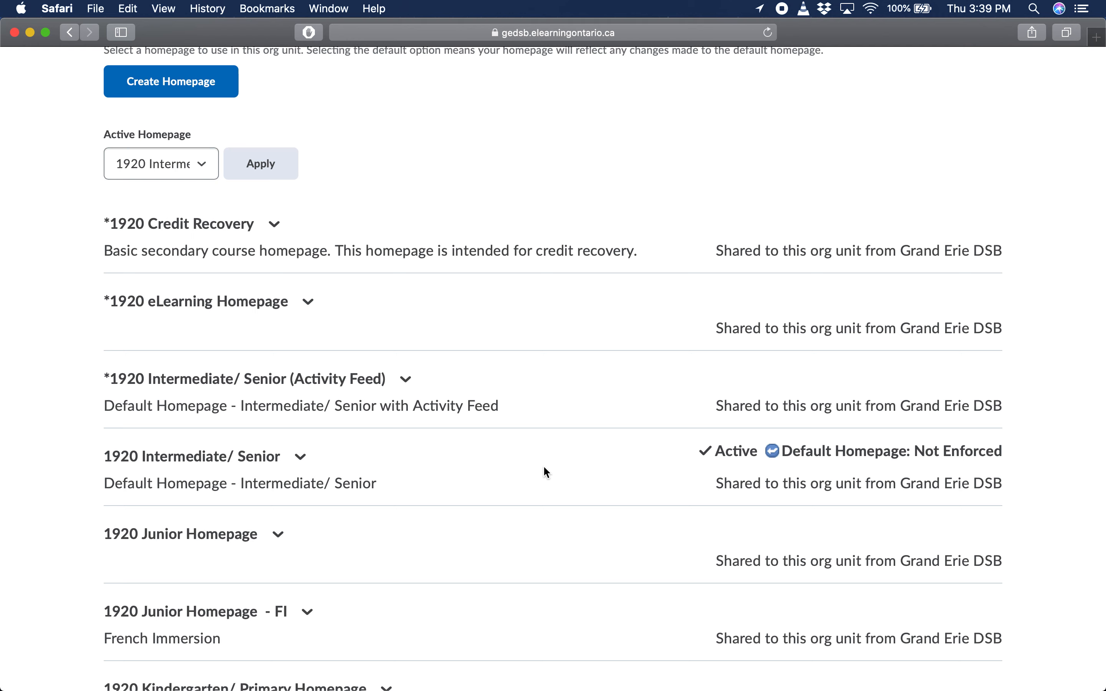
{"action": "scroll", "coordinate": [543, 467], "scroll_direction": "down", "scroll_amount": 1}
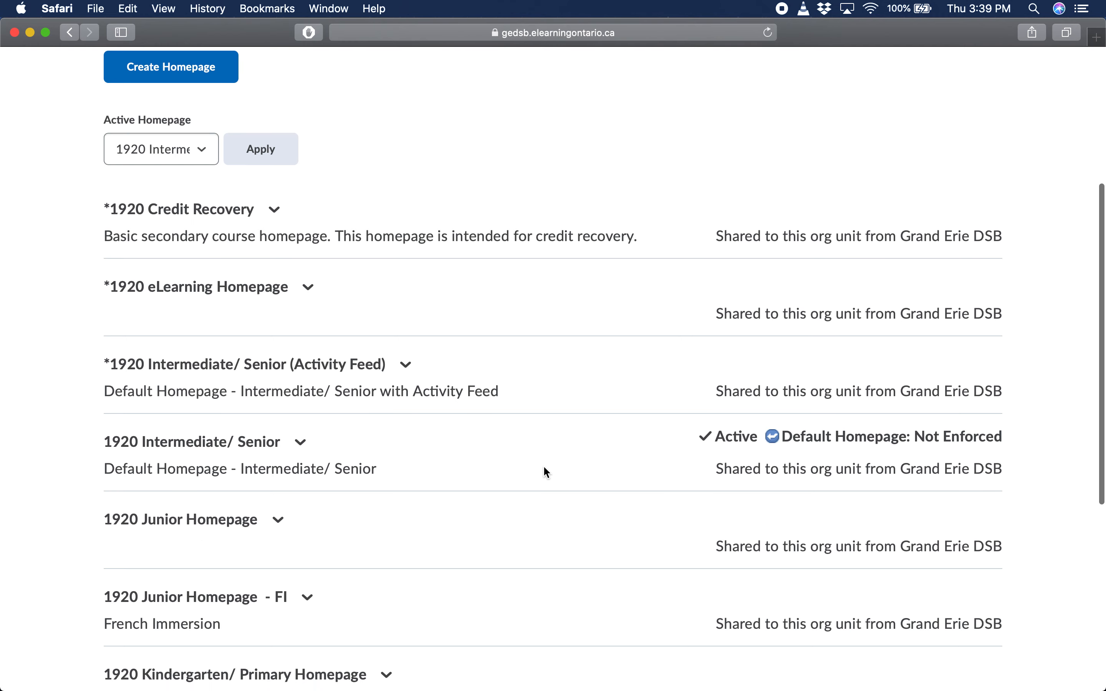
{"action": "scroll", "coordinate": [544, 468], "scroll_direction": "up", "scroll_amount": 1}
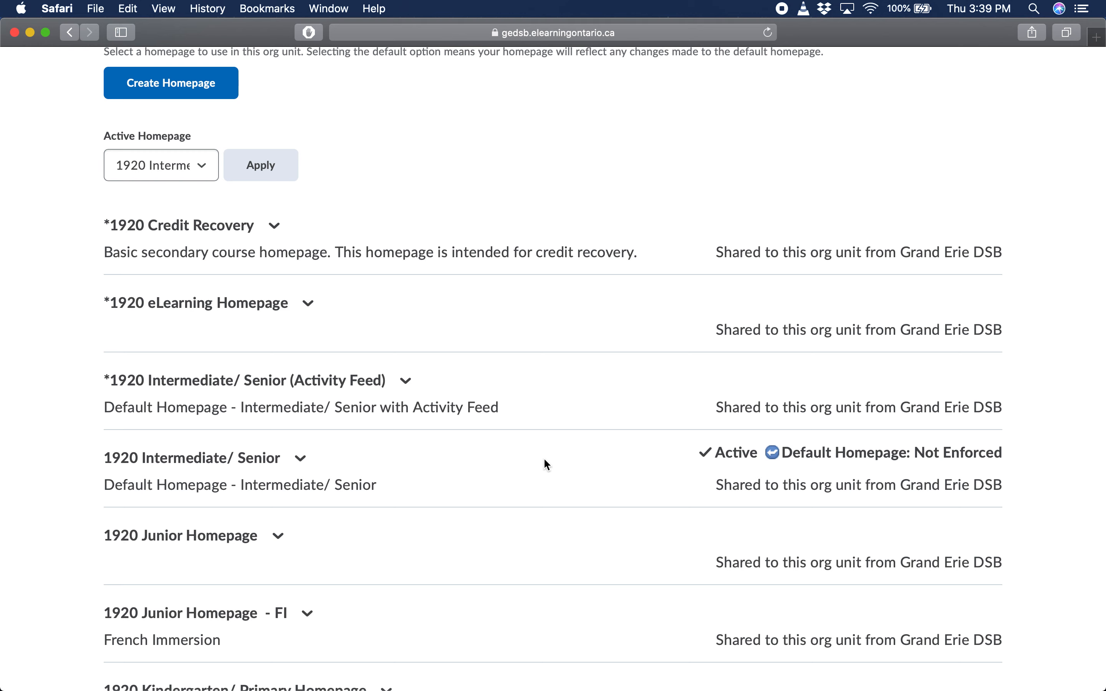
{"action": "left_click", "coordinate": [300, 461]}
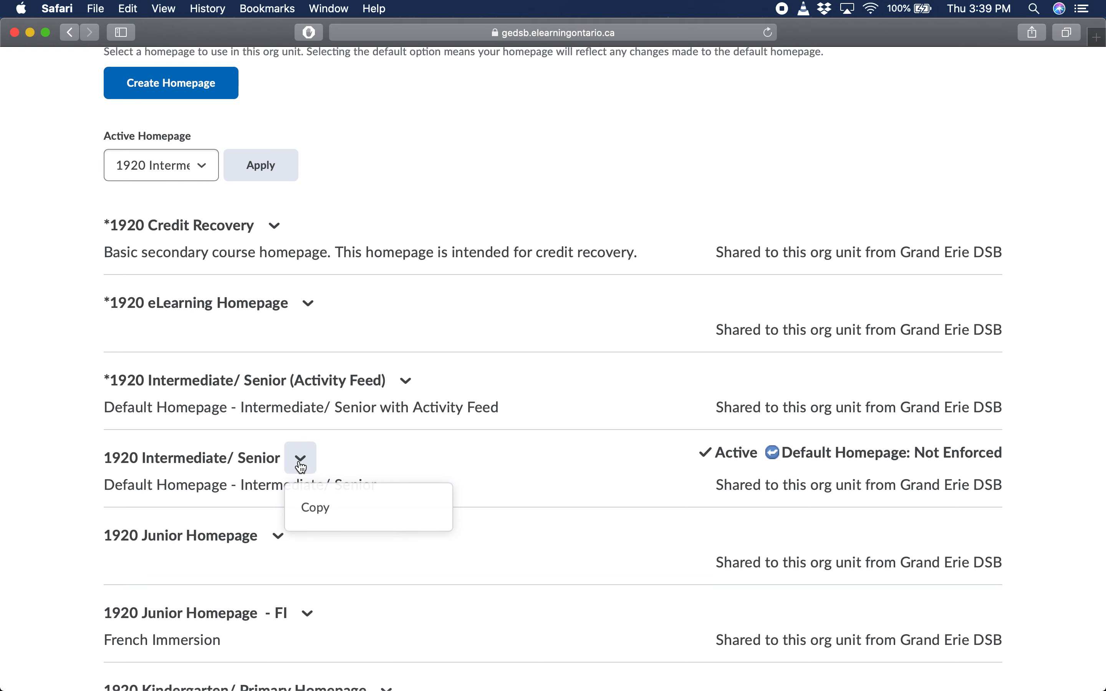
{"action": "left_click", "coordinate": [327, 510]}
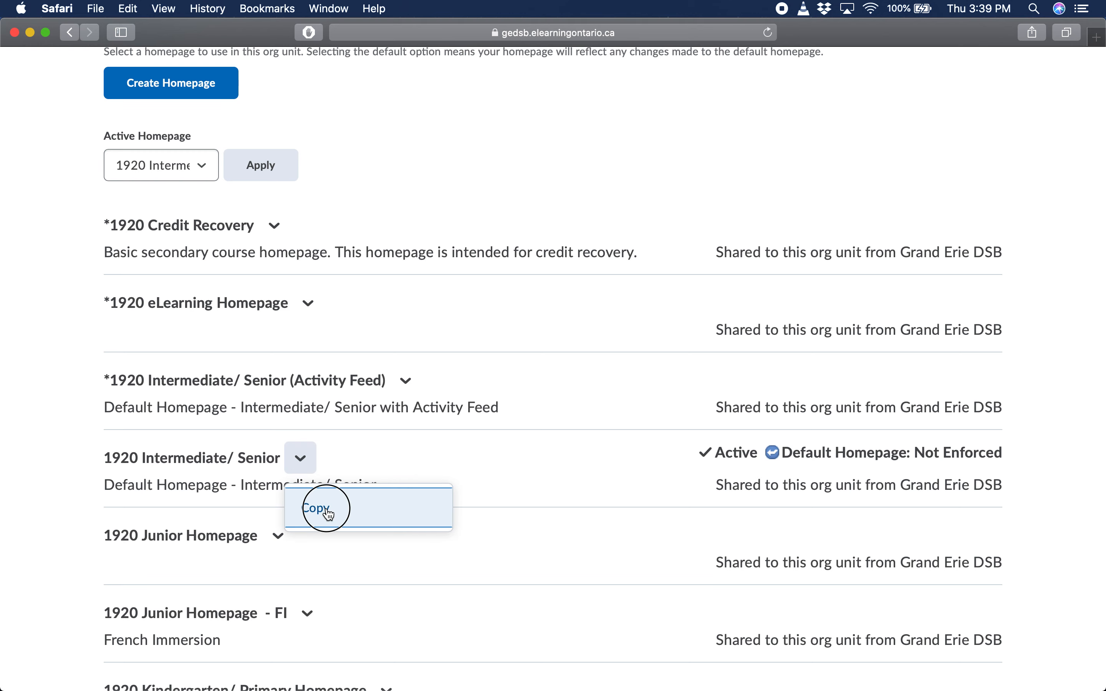
{"action": "scroll", "coordinate": [396, 453], "scroll_direction": "down", "scroll_amount": 7}
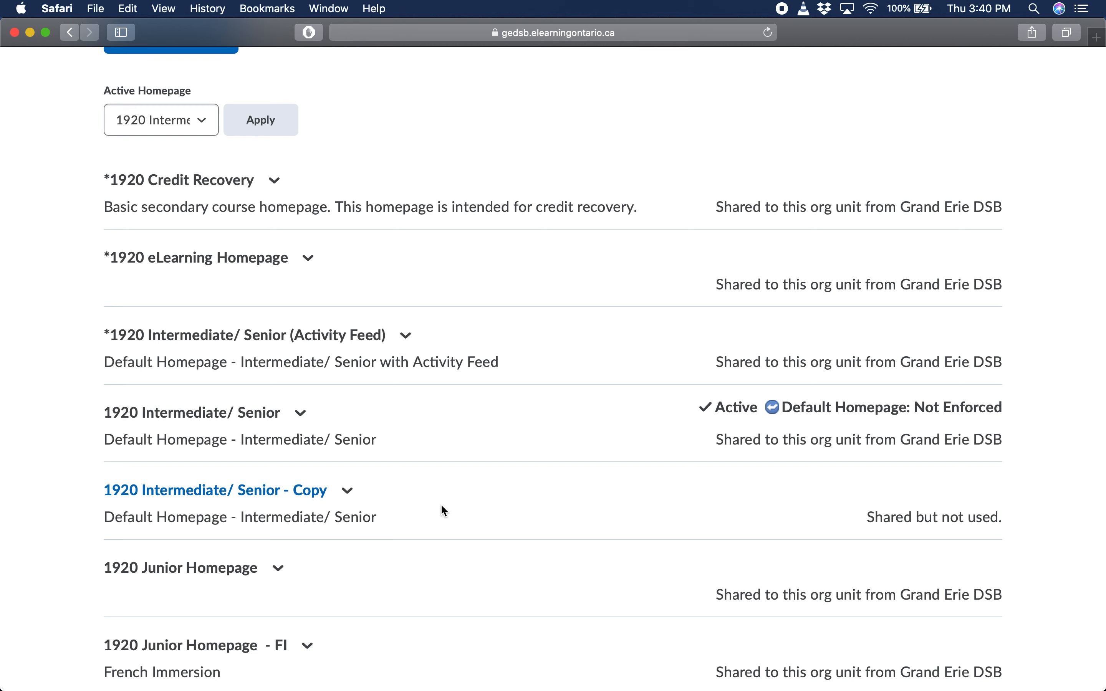
- Go to the course's custom widgets list and start creating a new widget
{"action": "scroll", "coordinate": [440, 504], "scroll_direction": "up", "scroll_amount": 6}
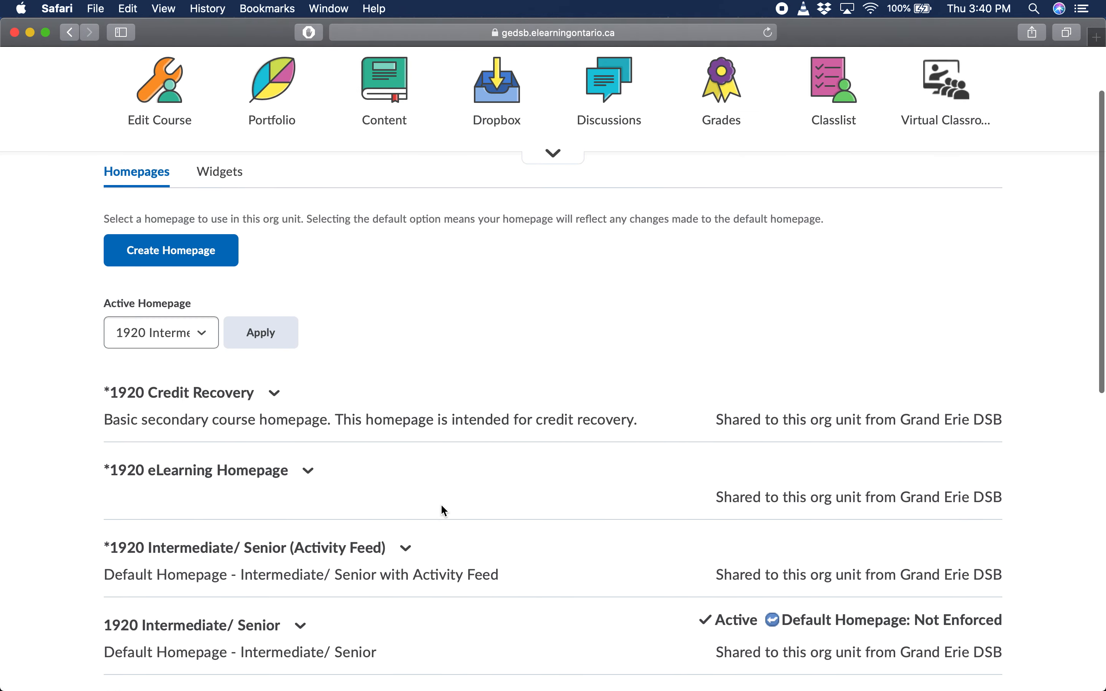
{"action": "left_click", "coordinate": [212, 237]}
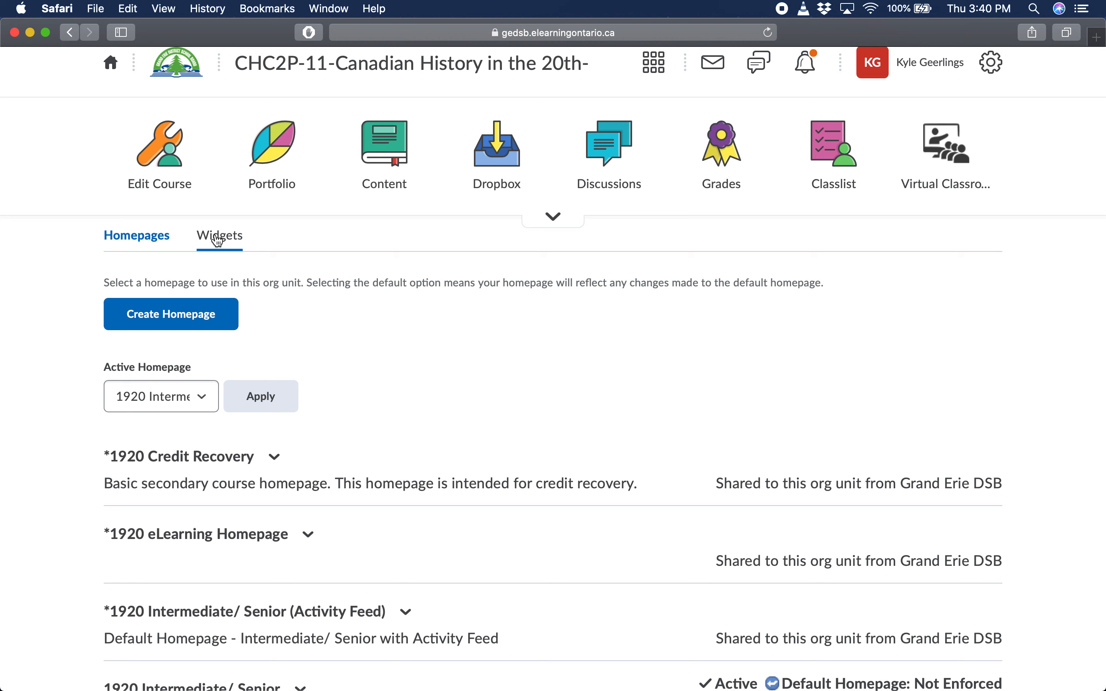
{"action": "left_click", "coordinate": [217, 240]}
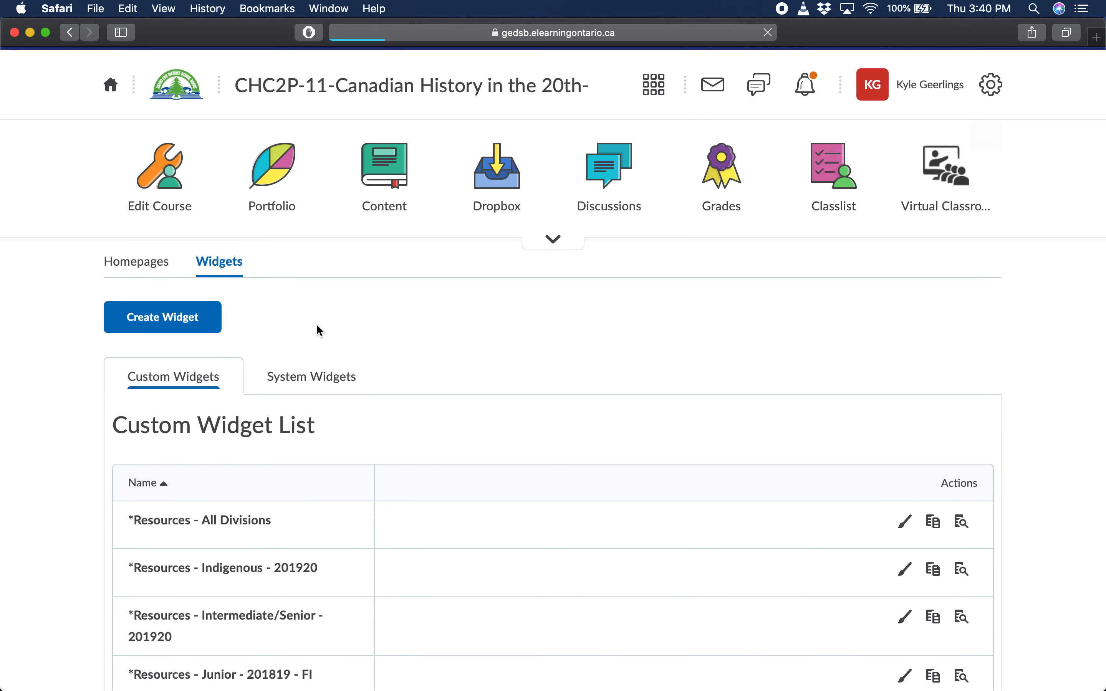
{"action": "left_click", "coordinate": [180, 319]}
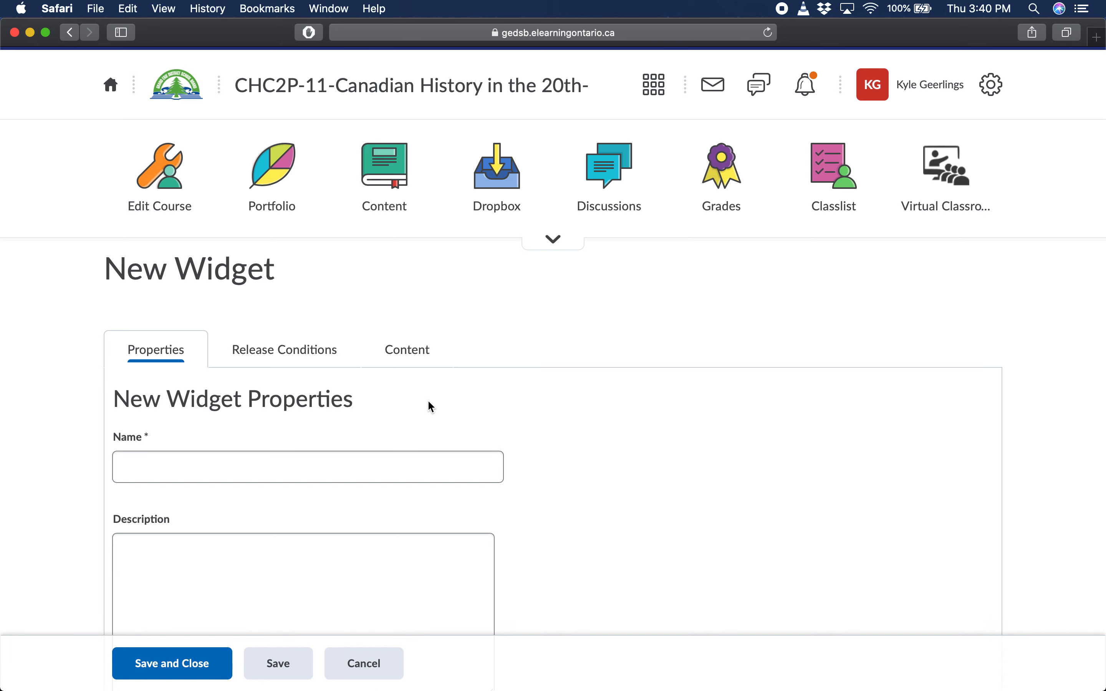
- Name the new widget "**Teacher Info", leaving its description blank
{"action": "scroll", "coordinate": [429, 405], "scroll_direction": "down", "scroll_amount": 3}
{"action": "left_click", "coordinate": [365, 361]}
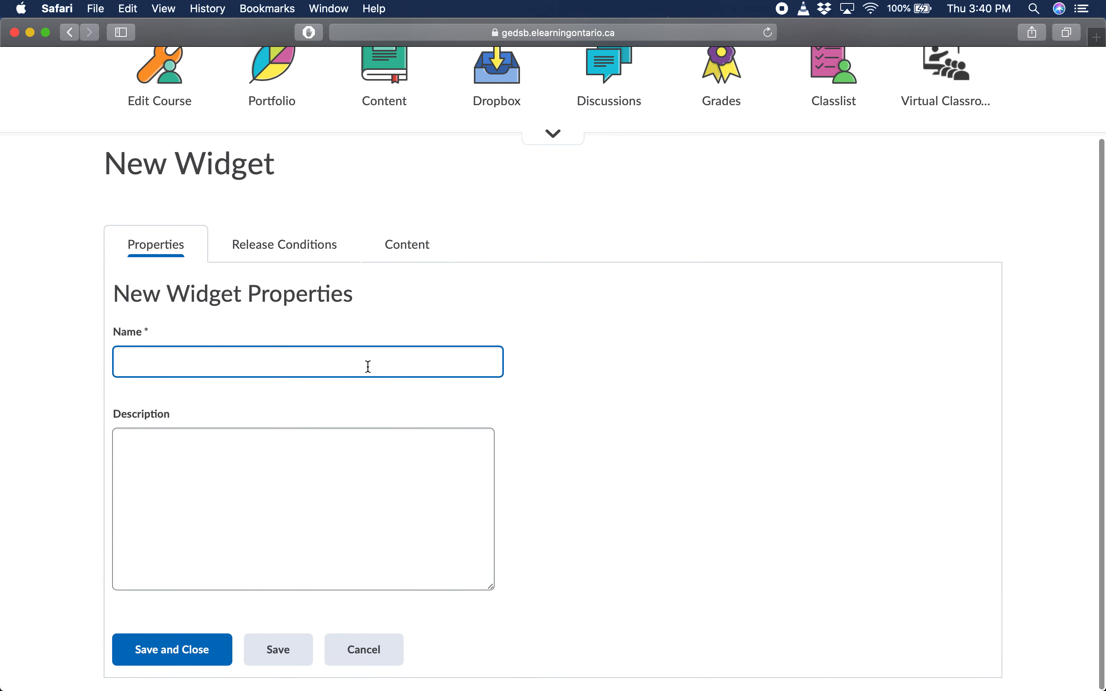
{"action": "type", "text": "Teacher Info"}
{"action": "left_click", "coordinate": [360, 432]}
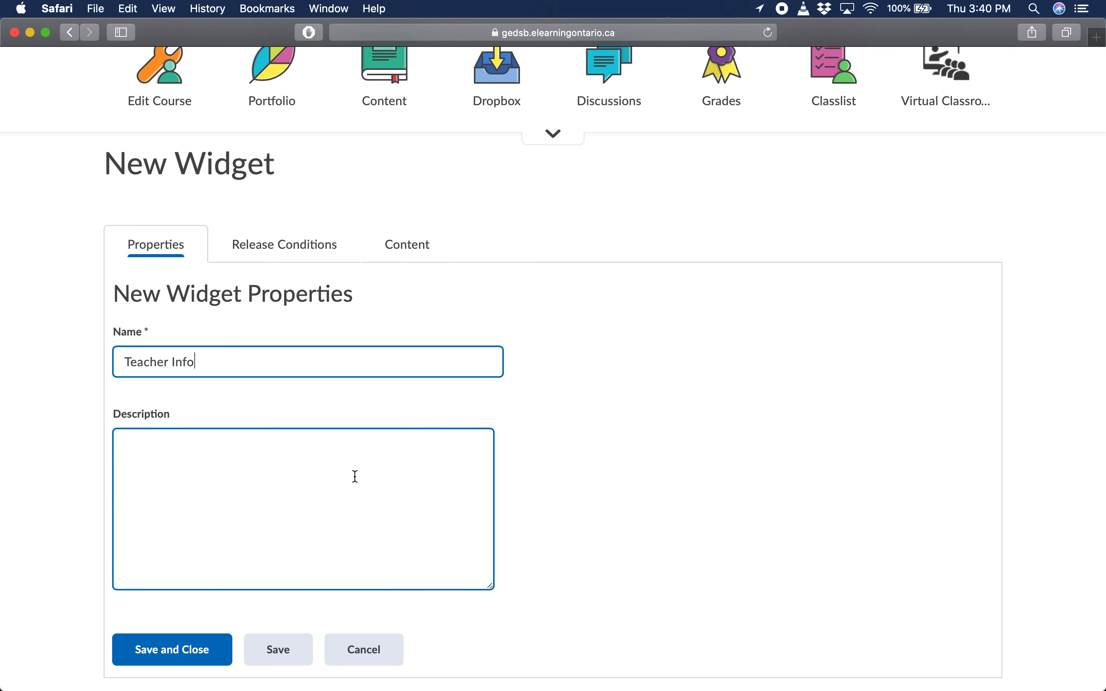
{"action": "left_click", "coordinate": [126, 362]}
{"action": "type", "text": "**"}
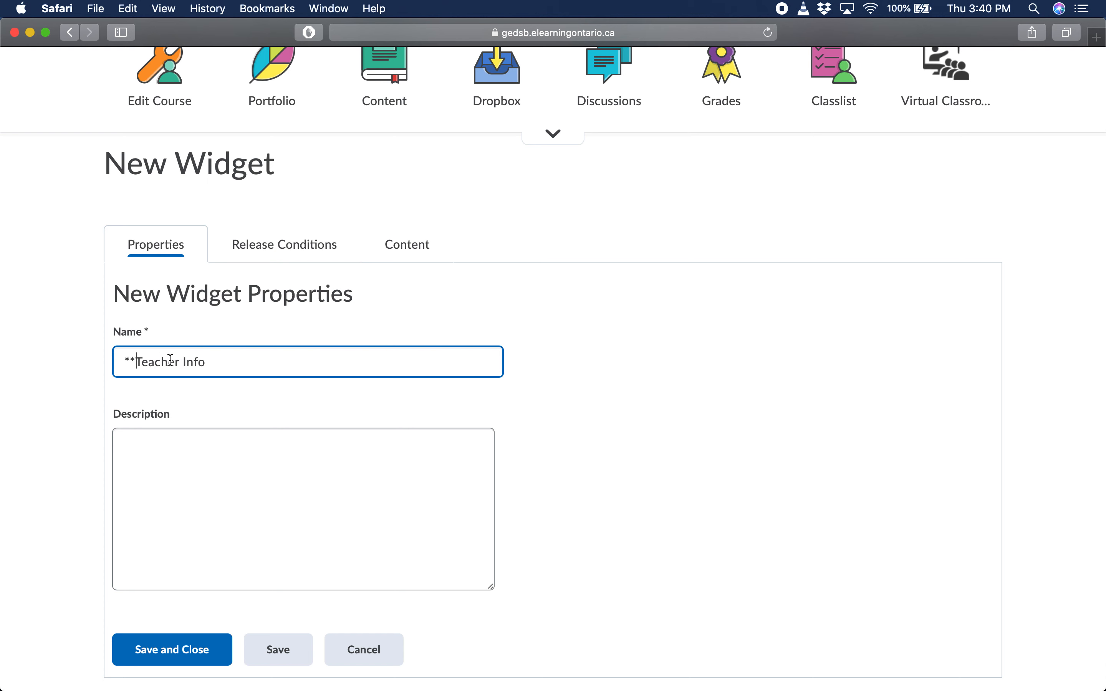
- Open the Teacher Info widget's content for editing and set the text alignment to centered
{"action": "scroll", "coordinate": [191, 377], "scroll_direction": "up", "scroll_amount": 1}
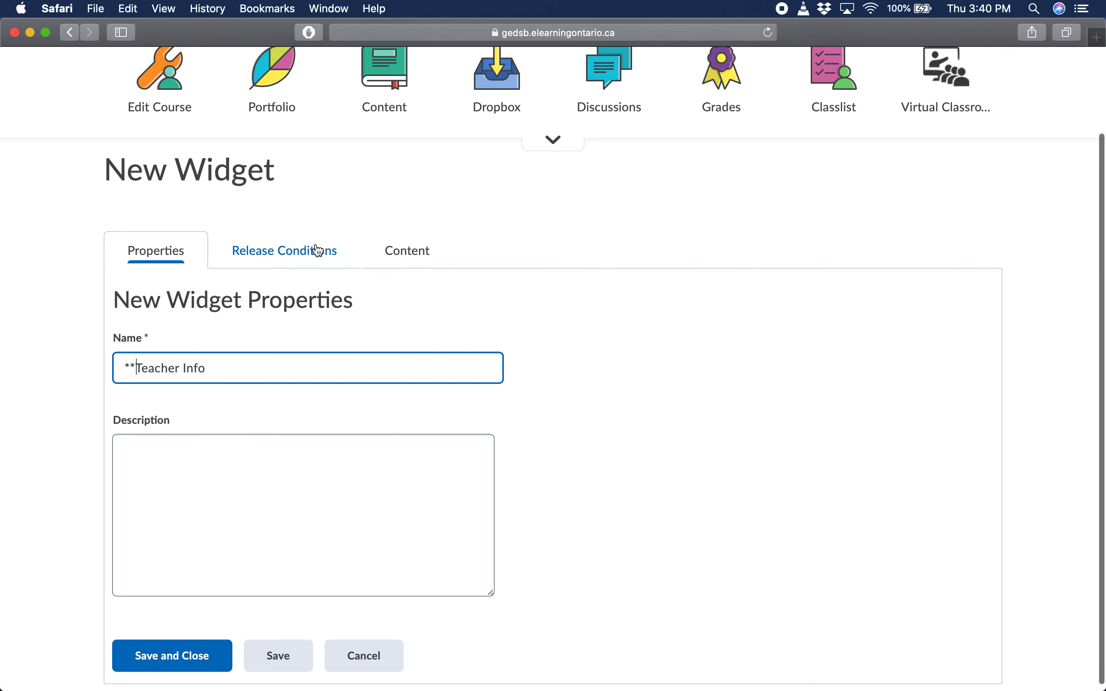
{"action": "left_click", "coordinate": [404, 255]}
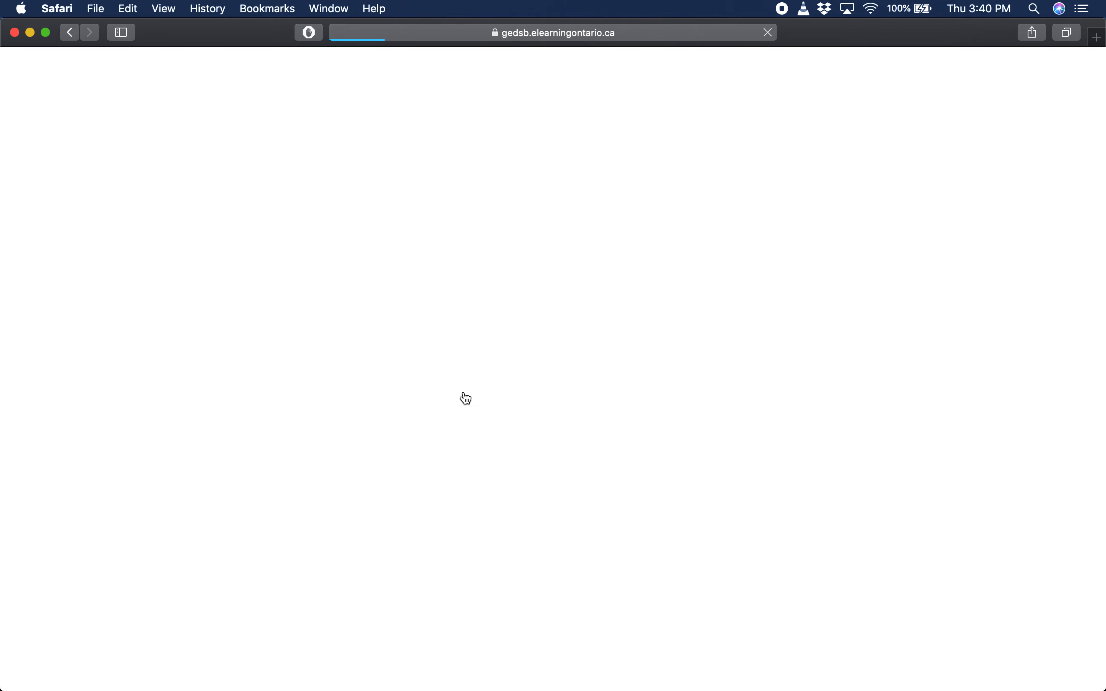
{"action": "scroll", "coordinate": [503, 442], "scroll_direction": "down", "scroll_amount": 5}
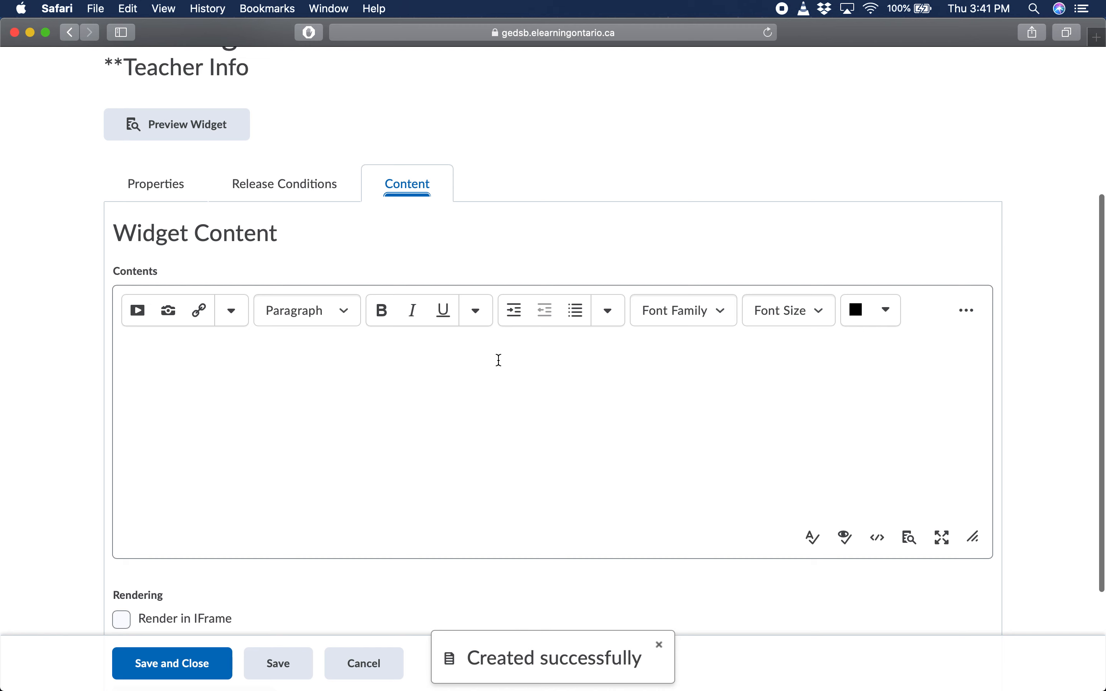
{"action": "left_click", "coordinate": [472, 361]}
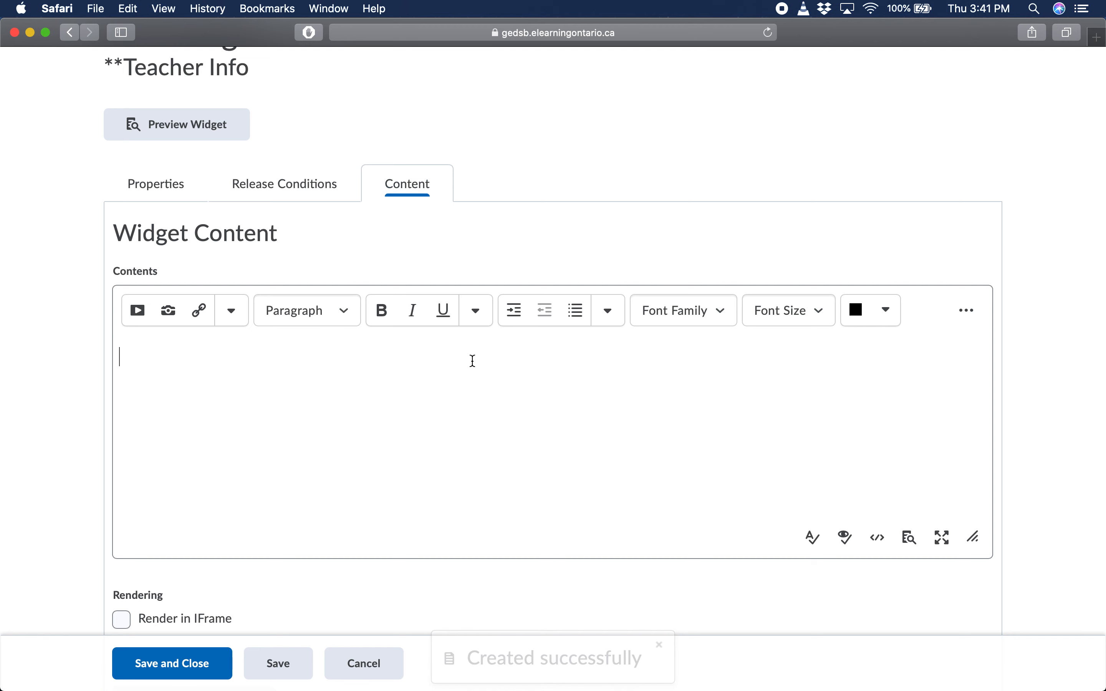
{"action": "left_click", "coordinate": [607, 313]}
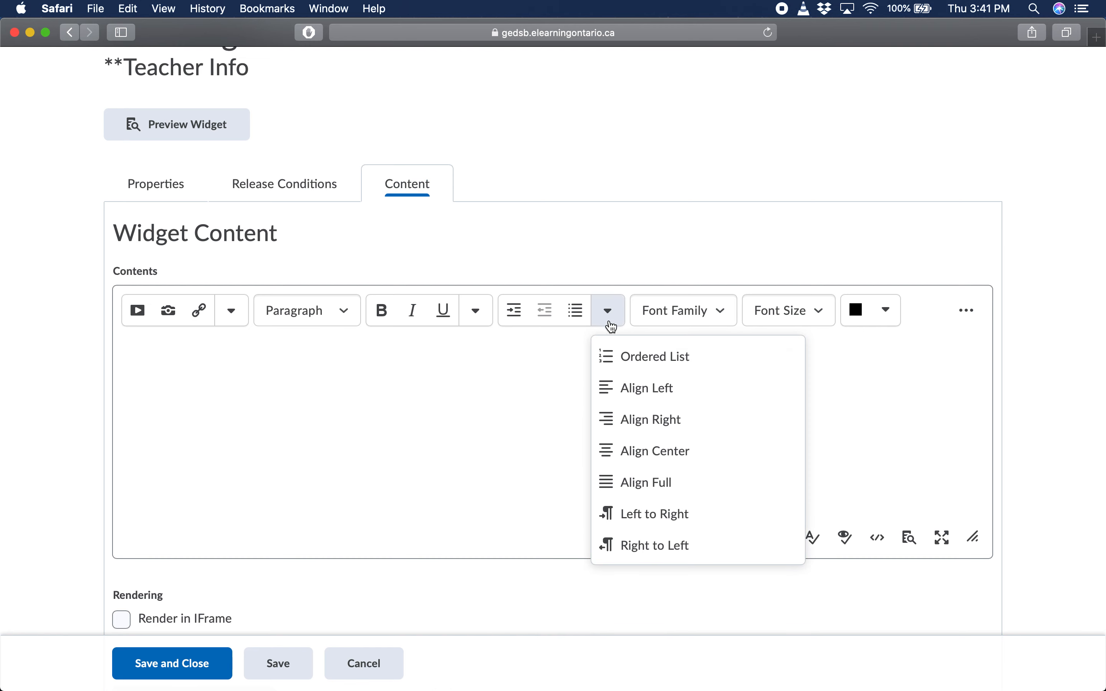
{"action": "left_click", "coordinate": [649, 453]}
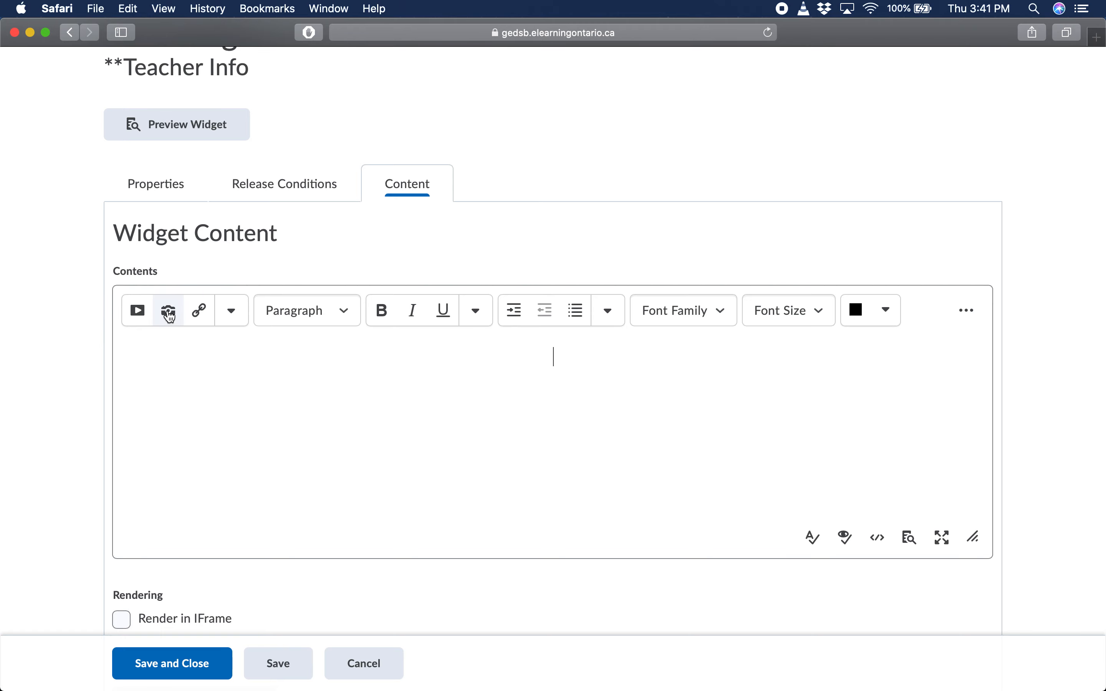
- Add the image IMG_1976.jpeg from the computer's Desktop to the widget content, keeping the default storage location
{"action": "left_click", "coordinate": [169, 314]}
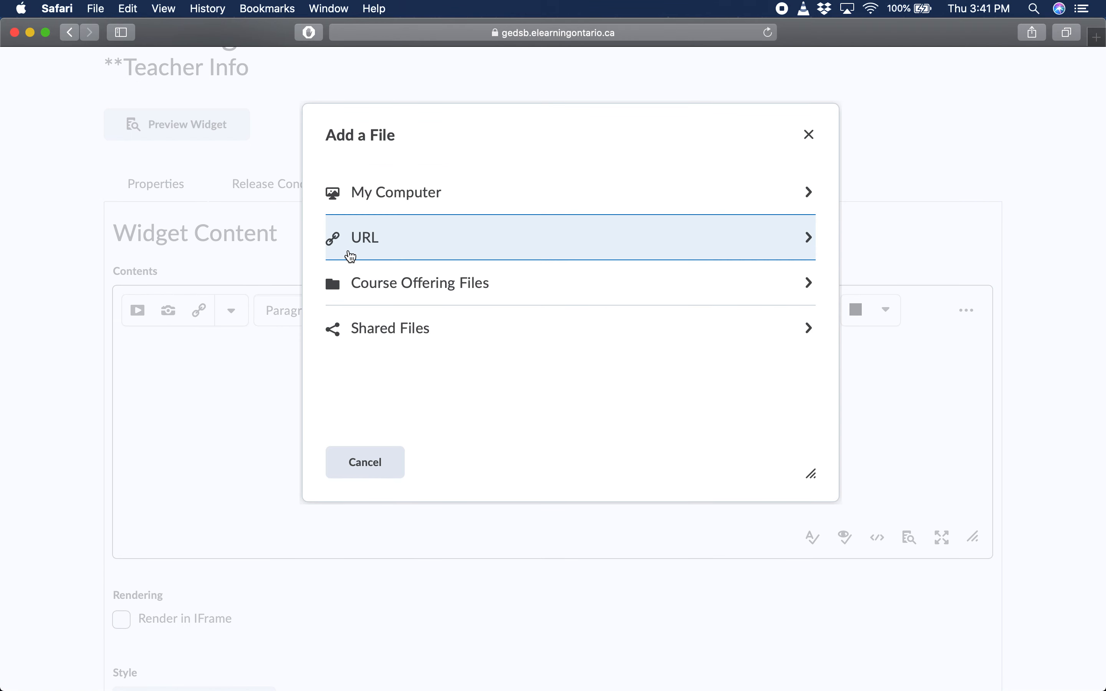
{"action": "left_click", "coordinate": [363, 194]}
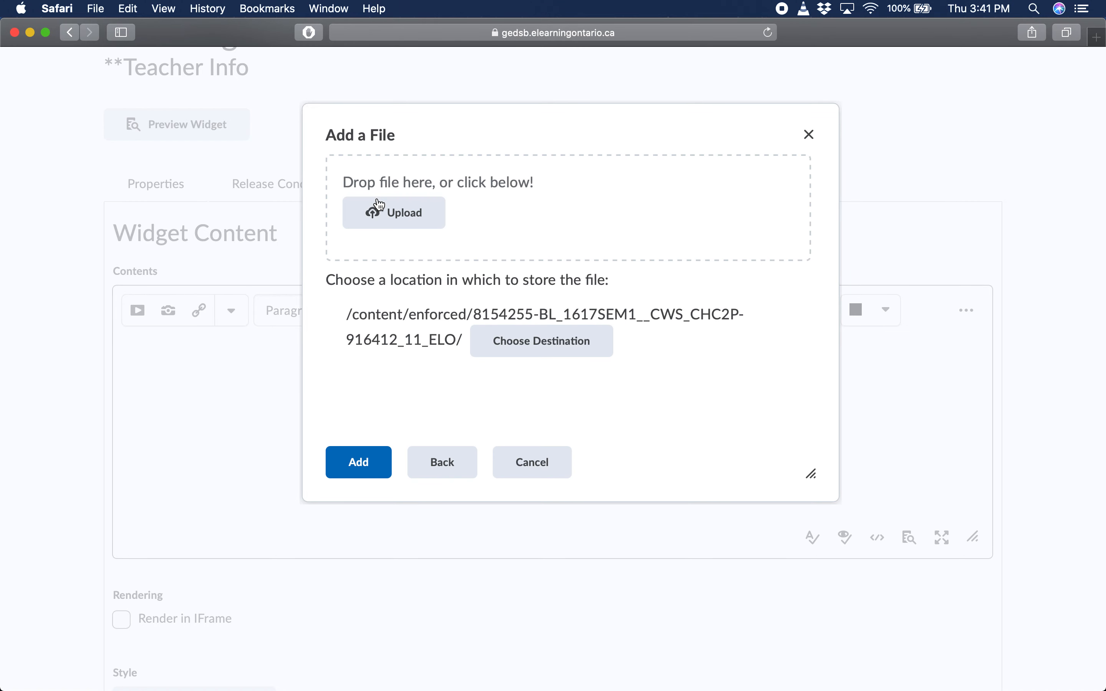
{"action": "left_click", "coordinate": [388, 213]}
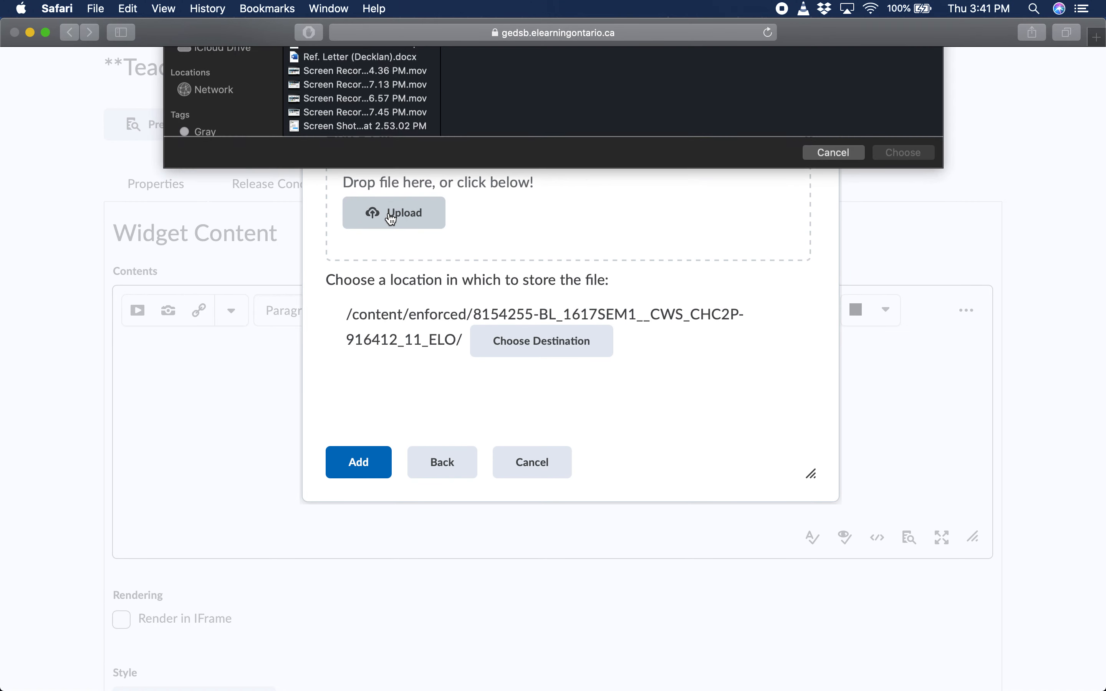
{"action": "scroll", "coordinate": [383, 249], "scroll_direction": "down", "scroll_amount": 2}
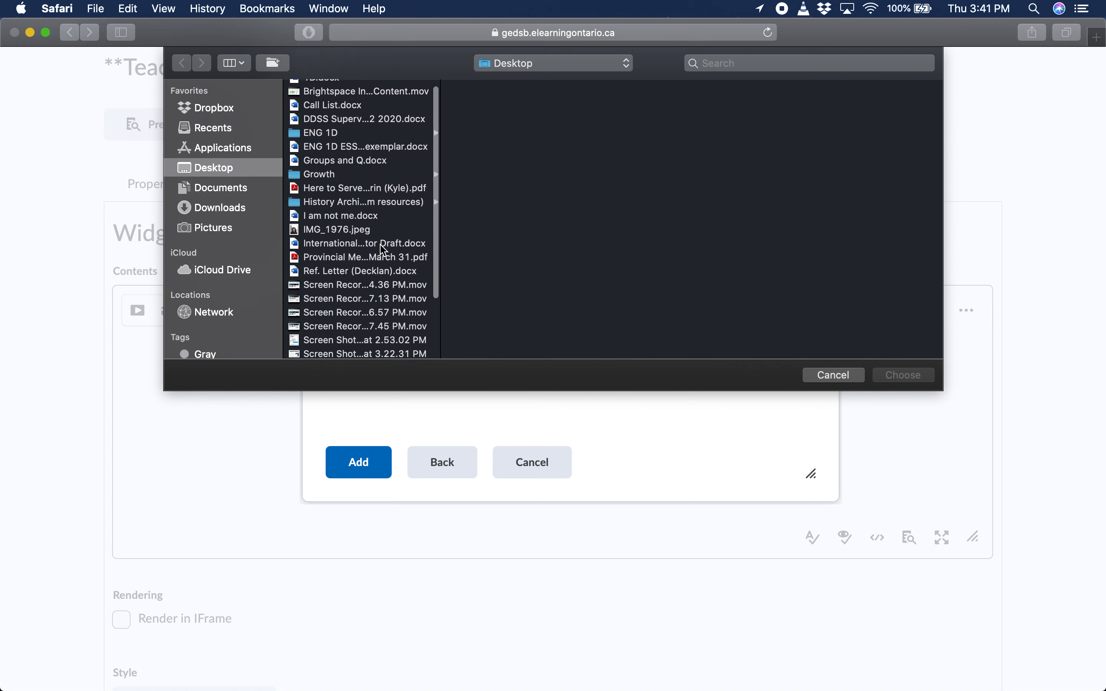
{"action": "scroll", "coordinate": [383, 249], "scroll_direction": "up", "scroll_amount": 1}
{"action": "left_click", "coordinate": [362, 225]}
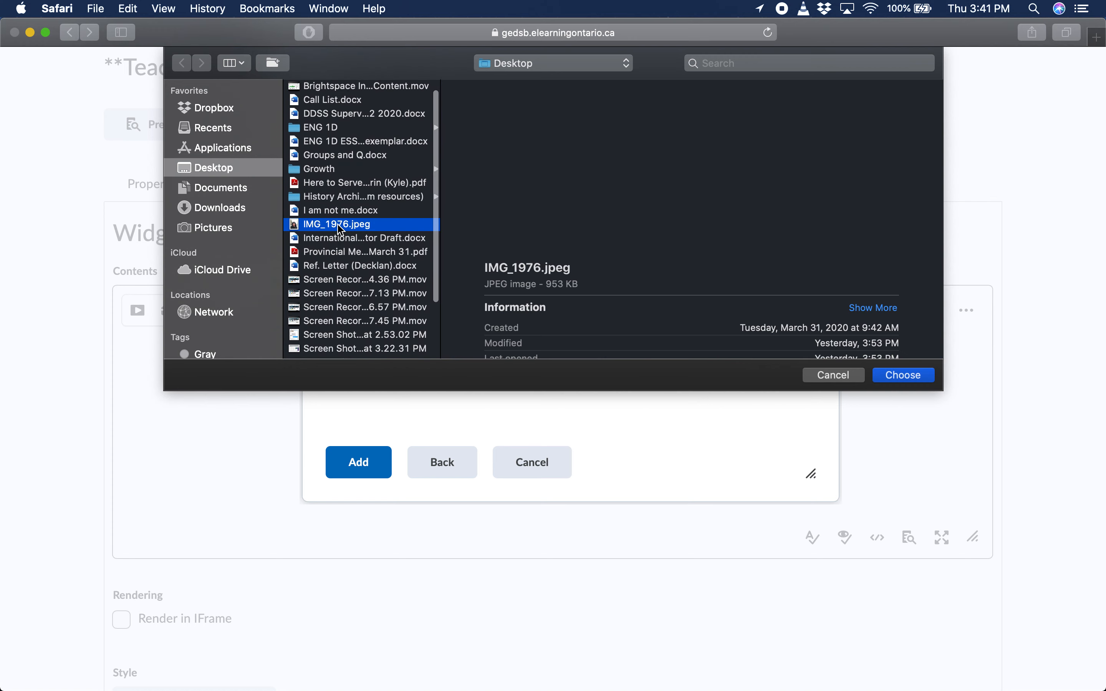
{"action": "double_click", "coordinate": [362, 225]}
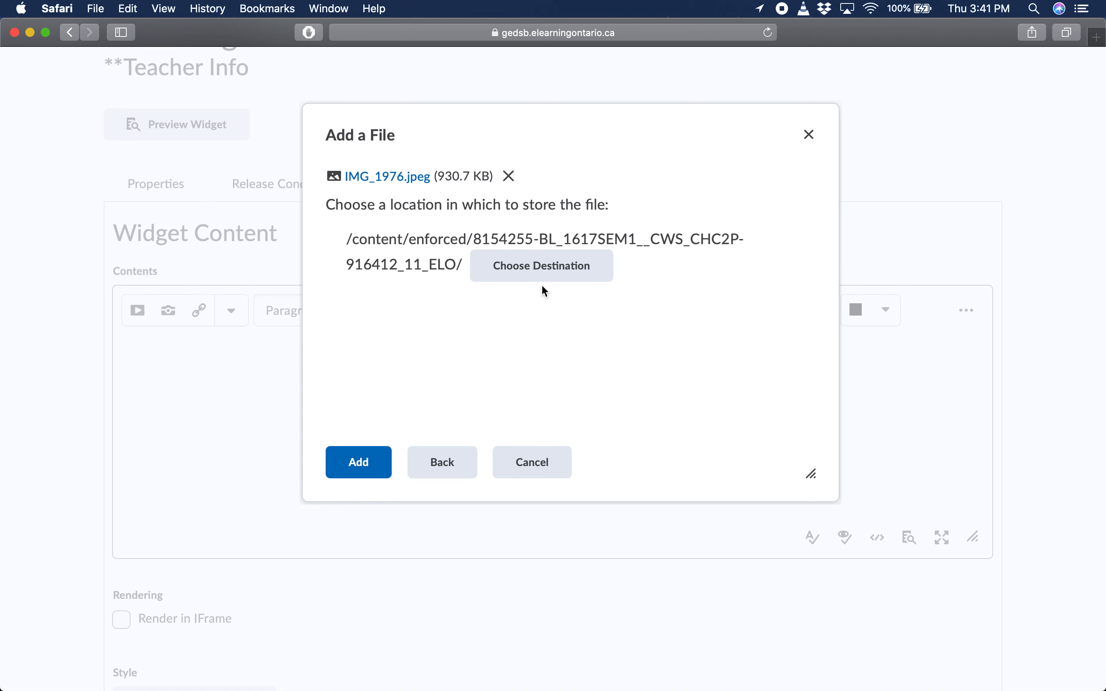
{"action": "left_click", "coordinate": [364, 473]}
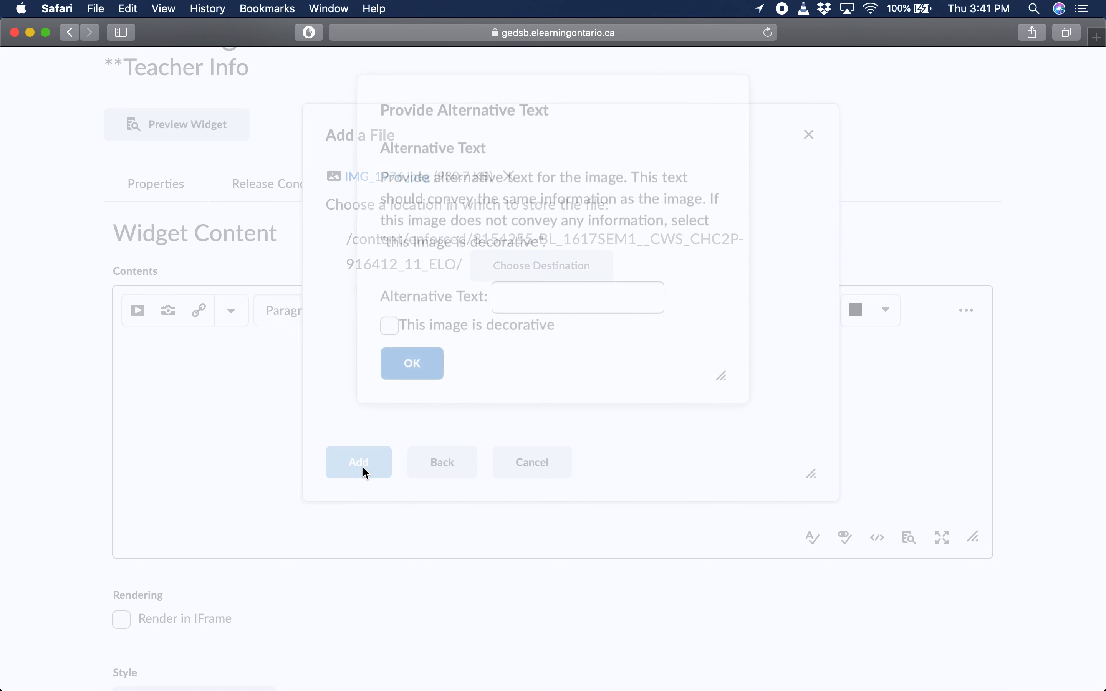
- Give the image the alternative text "Display Pic" and save the duplicate upload as a new file
{"action": "left_click", "coordinate": [535, 326]}
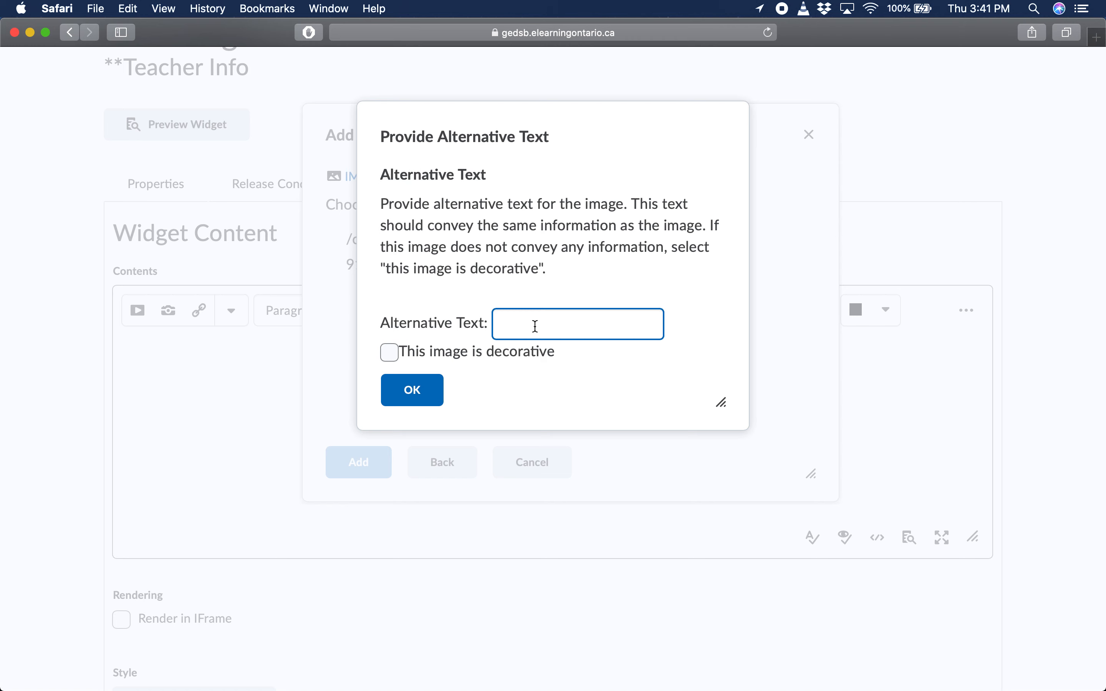
{"action": "left_click", "coordinate": [529, 326]}
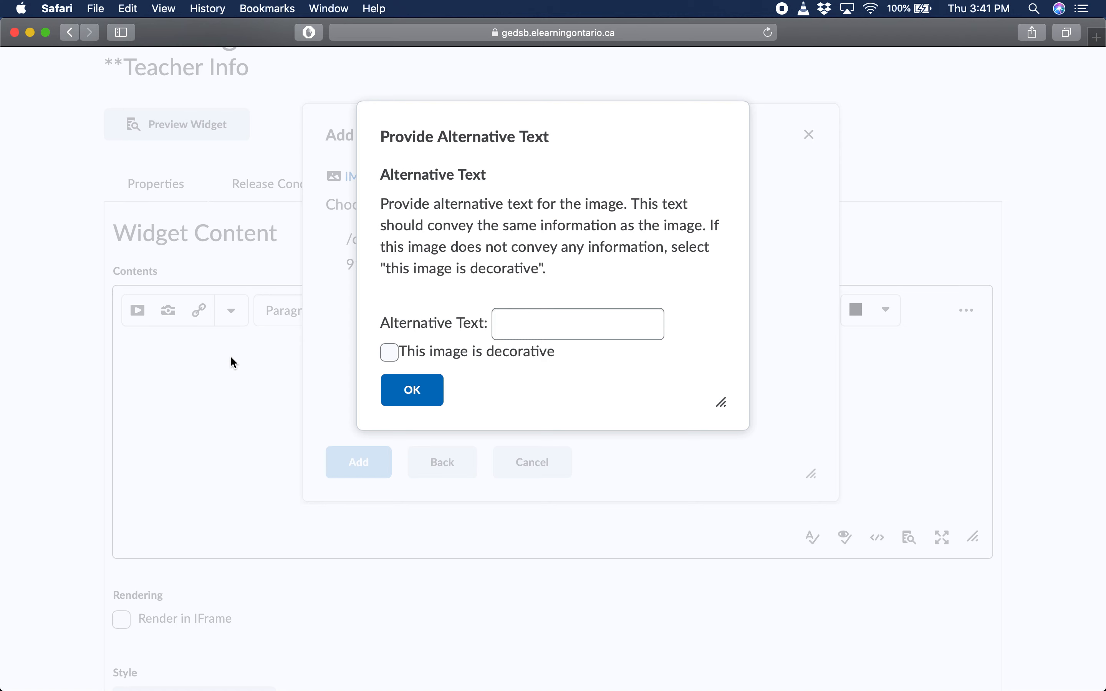
{"action": "left_click", "coordinate": [416, 403]}
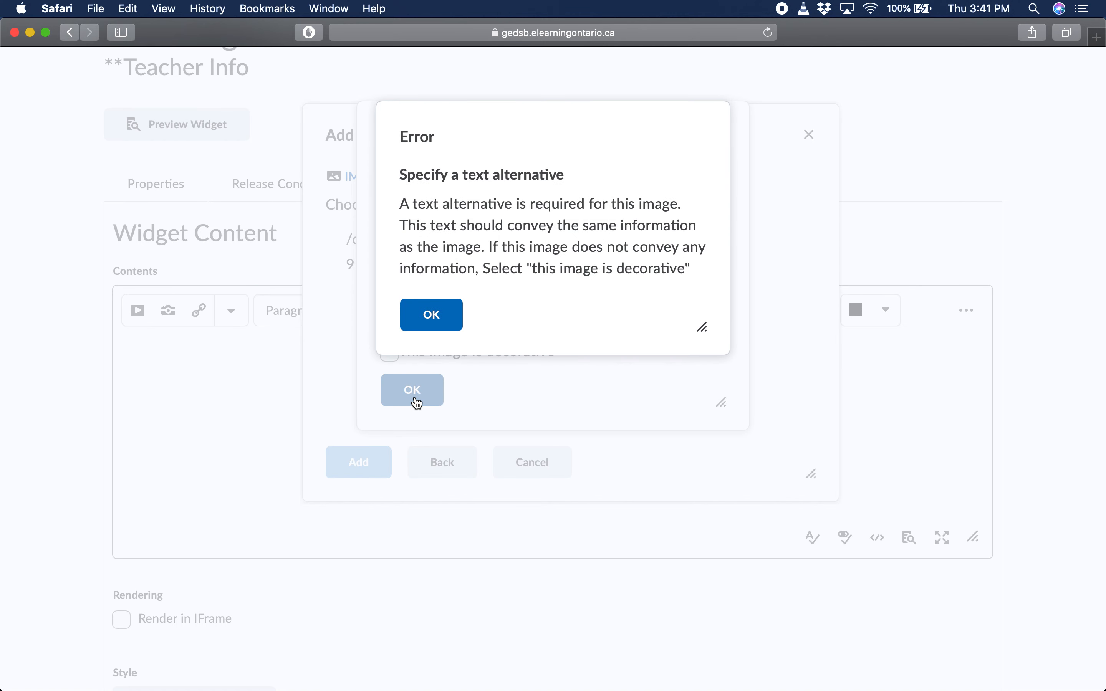
{"action": "left_click", "coordinate": [437, 315]}
{"action": "left_click", "coordinate": [543, 316]}
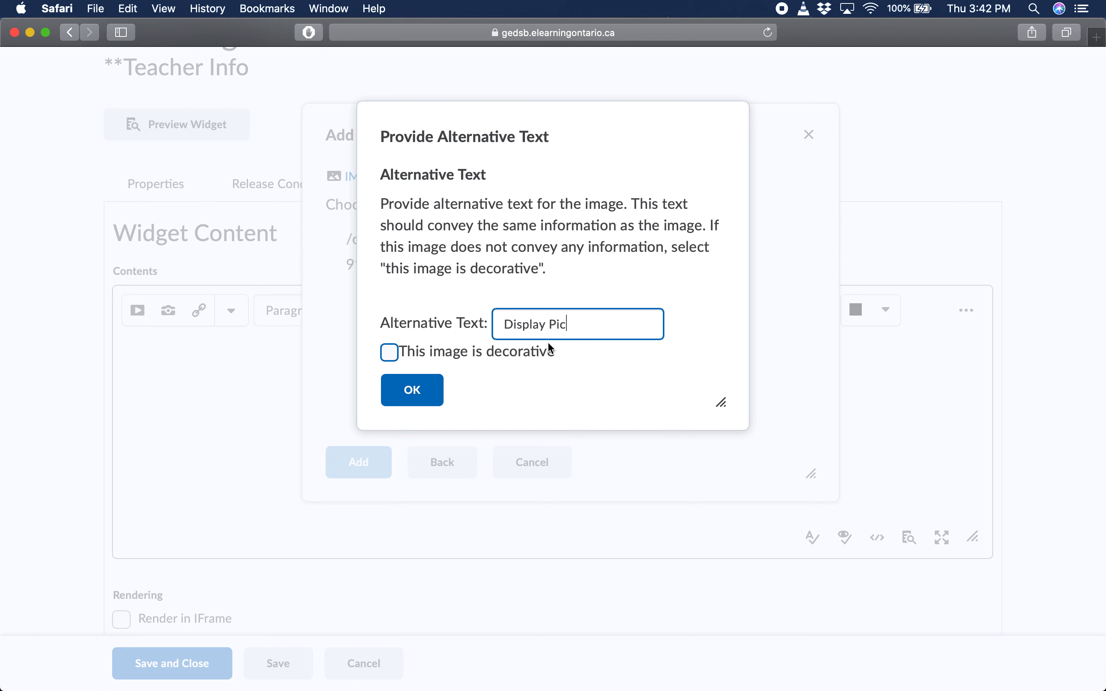
{"action": "left_click", "coordinate": [413, 391]}
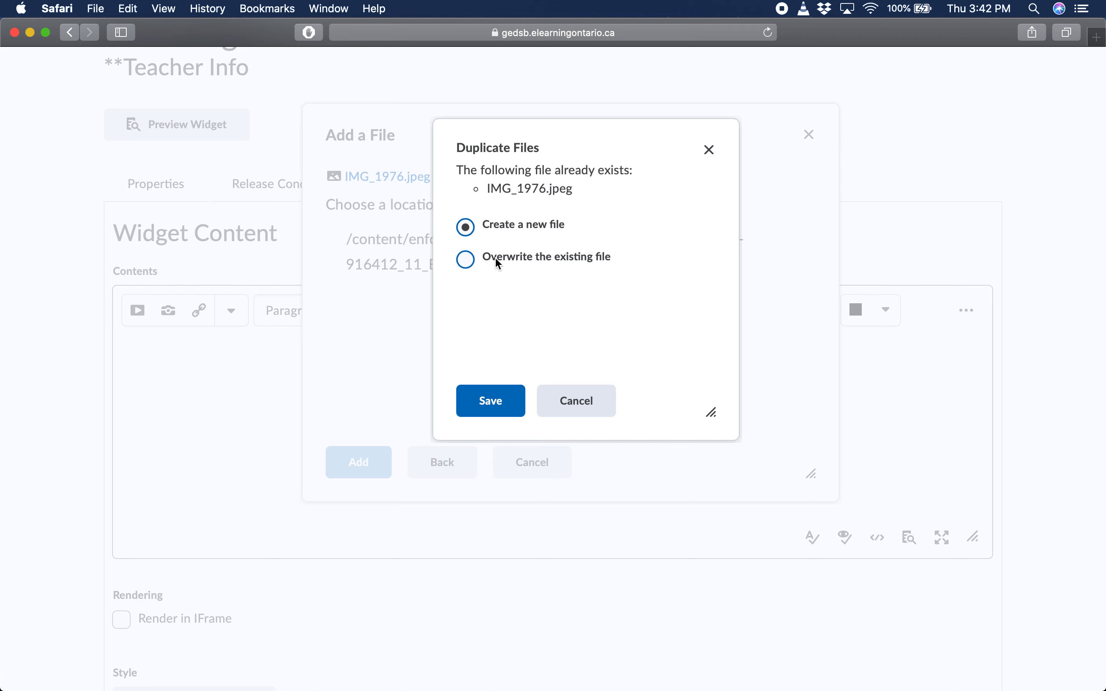
{"action": "left_click", "coordinate": [505, 410]}
{"action": "left_click", "coordinate": [485, 413]}
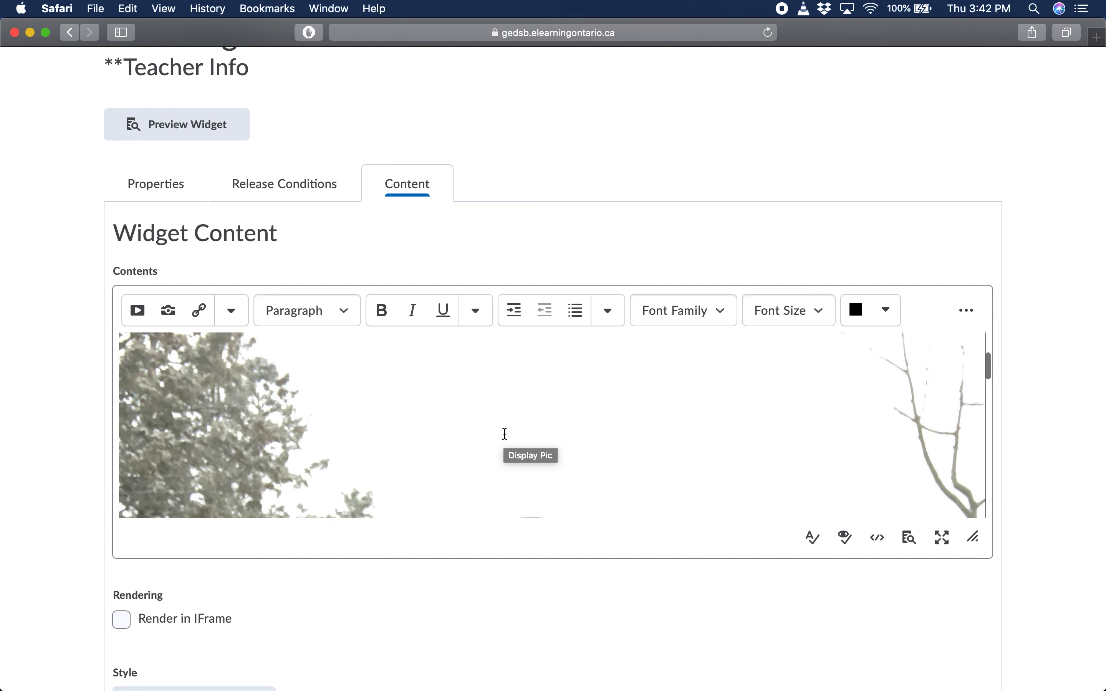
- Shrink the inserted picture proportionally to about one fifth of the editor's width
{"action": "left_click", "coordinate": [305, 399]}
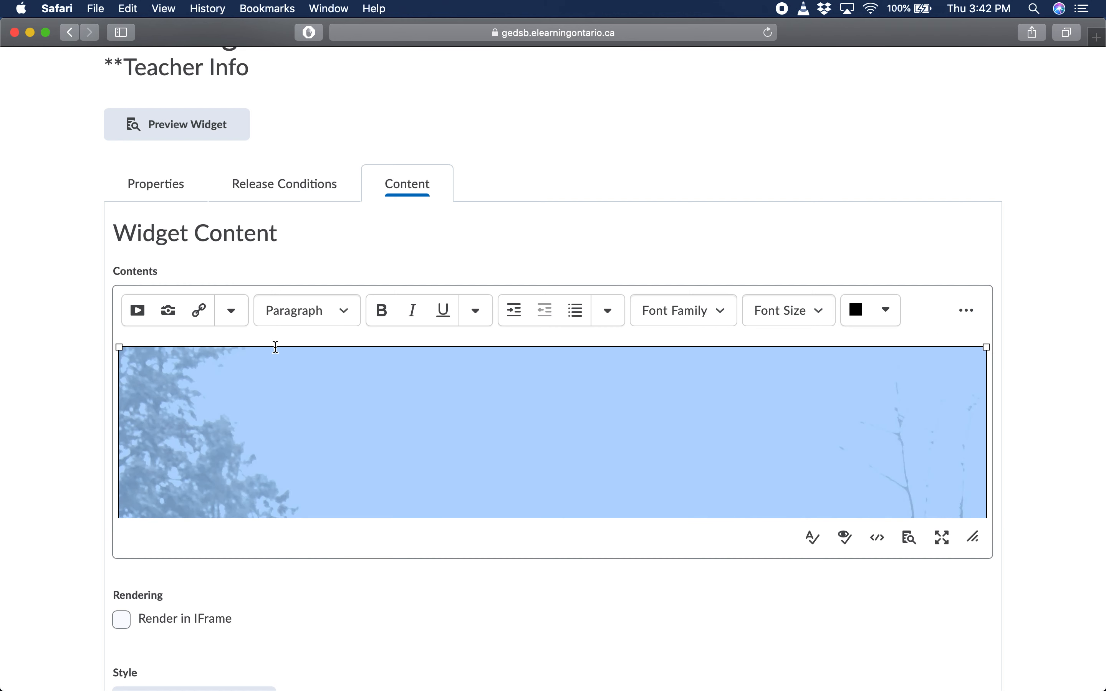
{"action": "left_click", "coordinate": [277, 341]}
{"action": "left_click", "coordinate": [267, 392]}
{"action": "left_click_drag", "start_coordinate": [119, 348], "coordinate": [348, 488]}
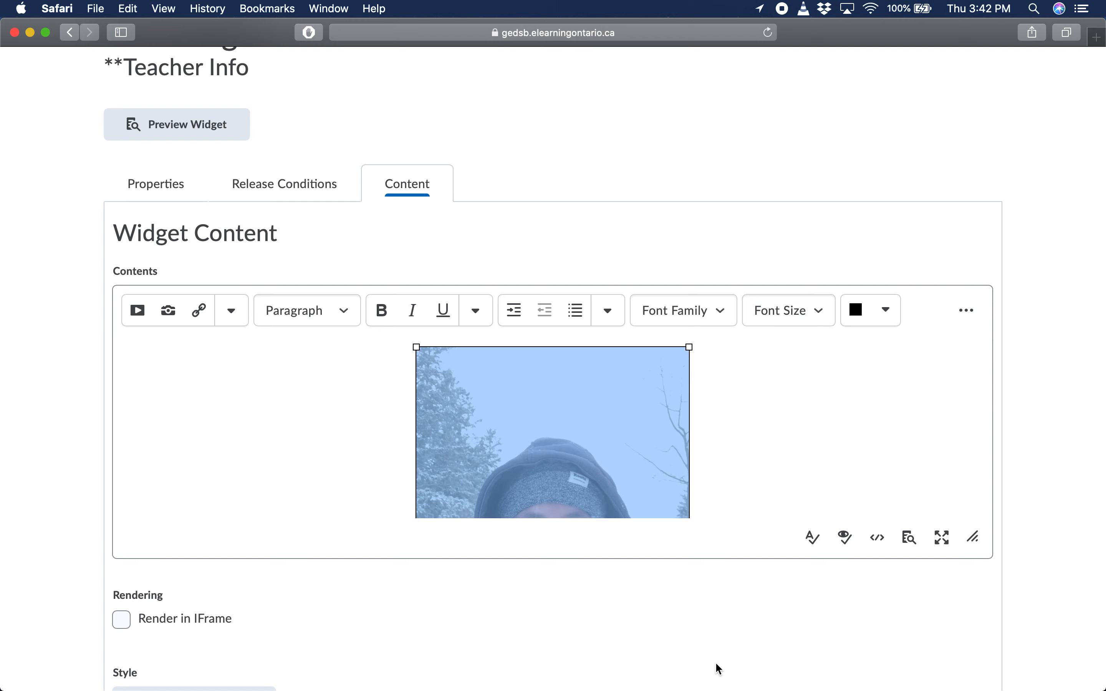
{"action": "scroll", "coordinate": [416, 351], "scroll_direction": "down", "scroll_amount": 3}
{"action": "scroll", "coordinate": [416, 351], "scroll_direction": "up", "scroll_amount": 3}
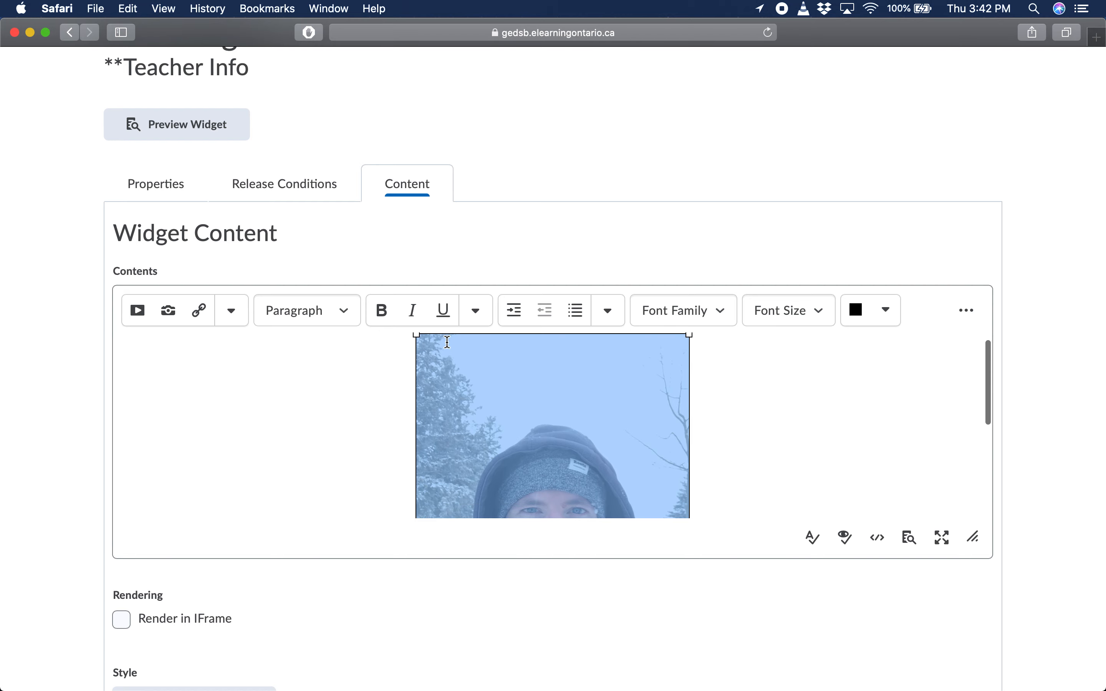
{"action": "left_click_drag", "start_coordinate": [416, 336], "coordinate": [502, 429]}
{"action": "left_click", "coordinate": [683, 471]}
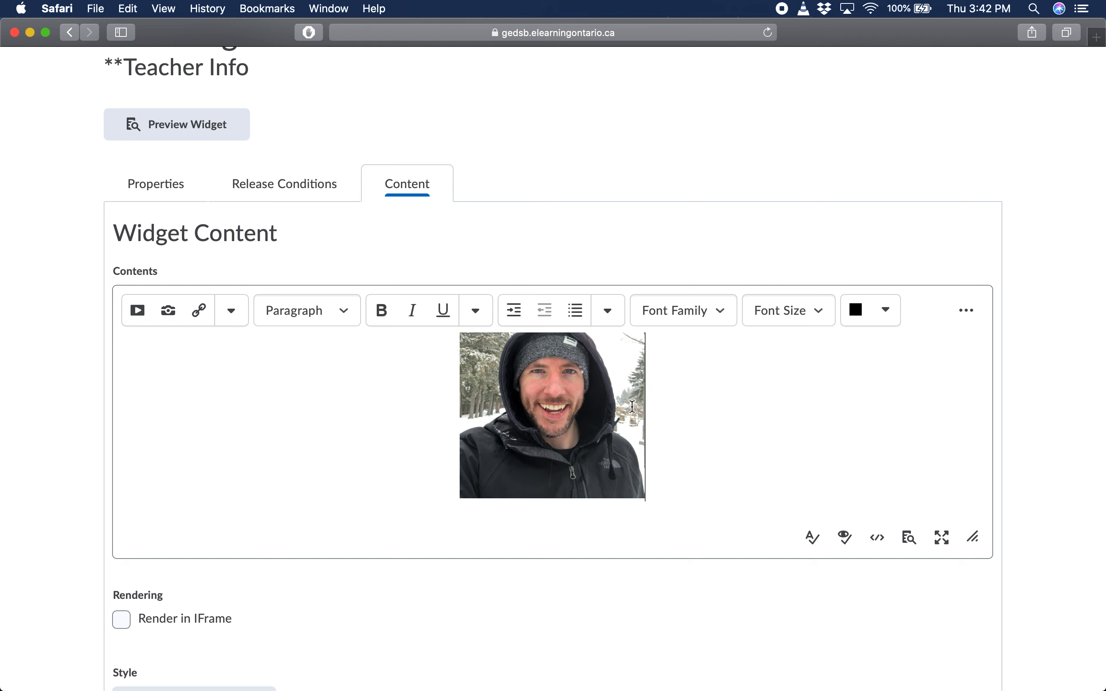
- Below the picture, add the teacher's name and, on a separate line, "Office Hours: 8:30-3:30"
{"action": "key", "text": "Return"}
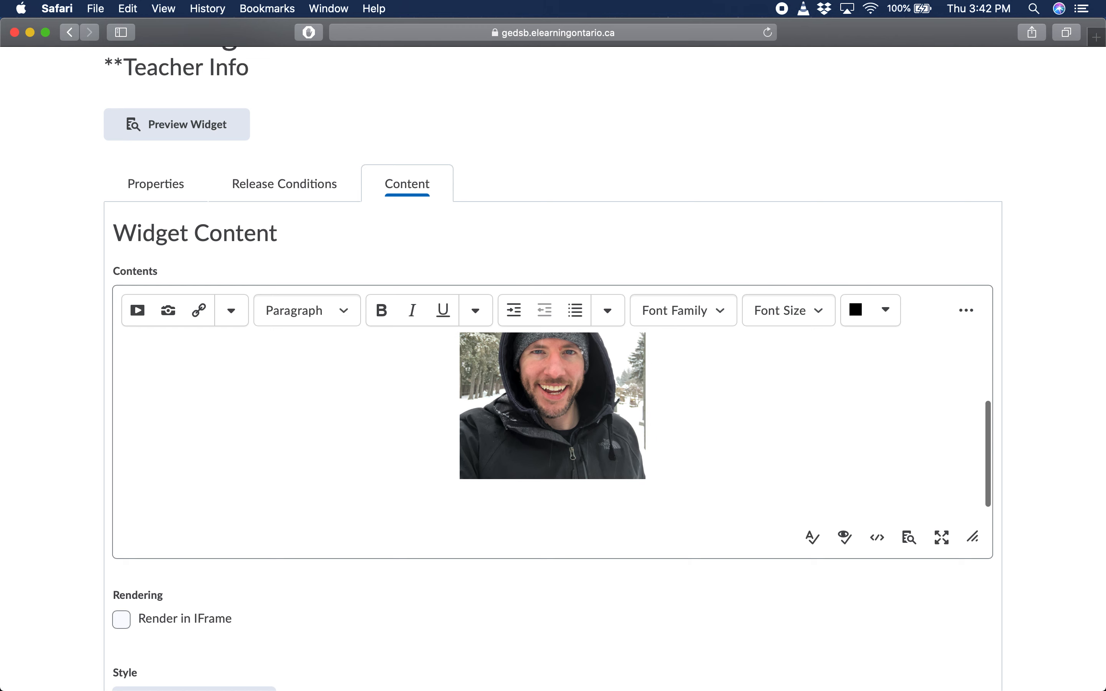
{"action": "type", "text": "Mr. G"}
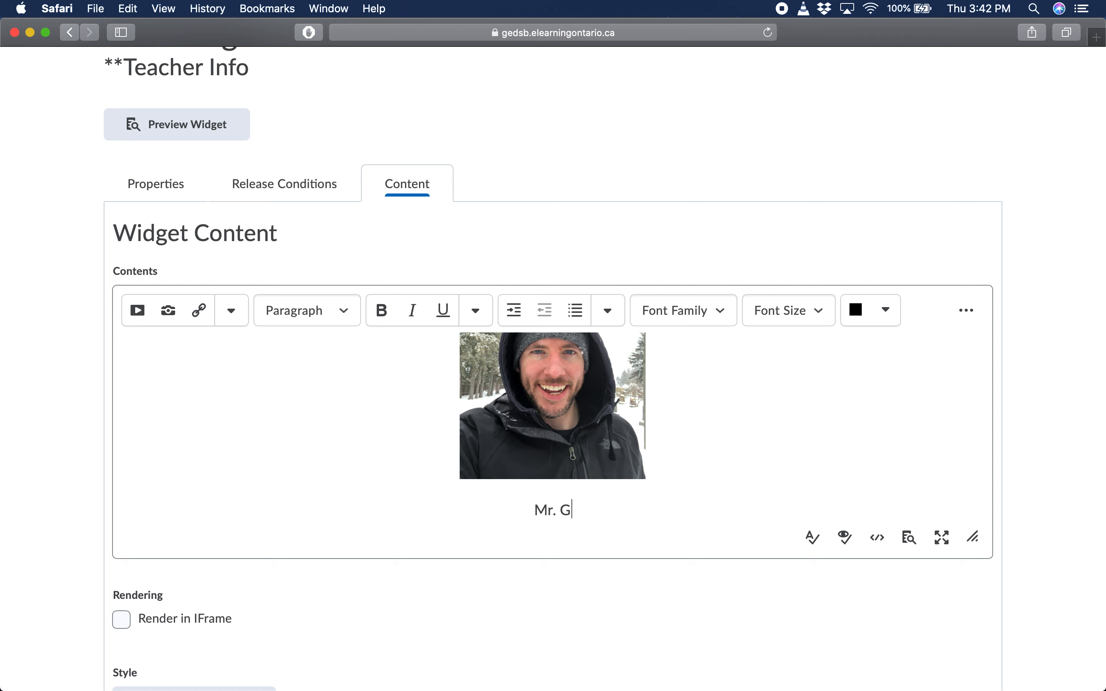
{"action": "type", "text": "eerlings"}
{"action": "key", "text": "Return"}
{"action": "type", "text": "Office O"}
{"action": "key", "text": "BackSpace"}
{"action": "type", "text": "Hours:"}
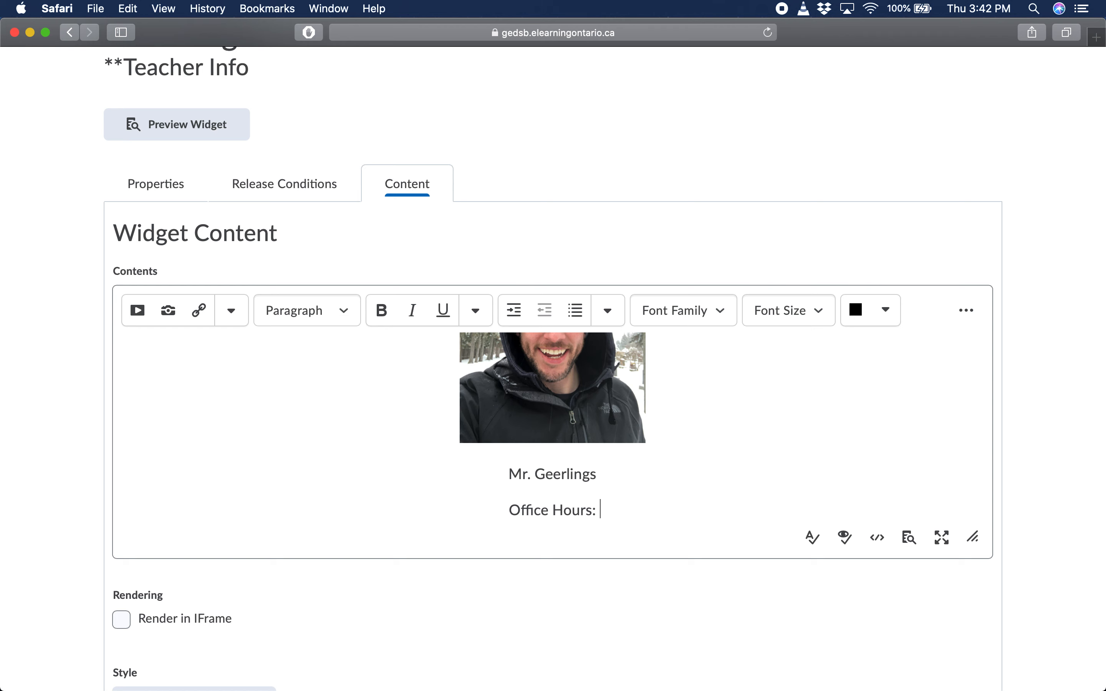
{"action": "type", "text": " 8:30-3"}
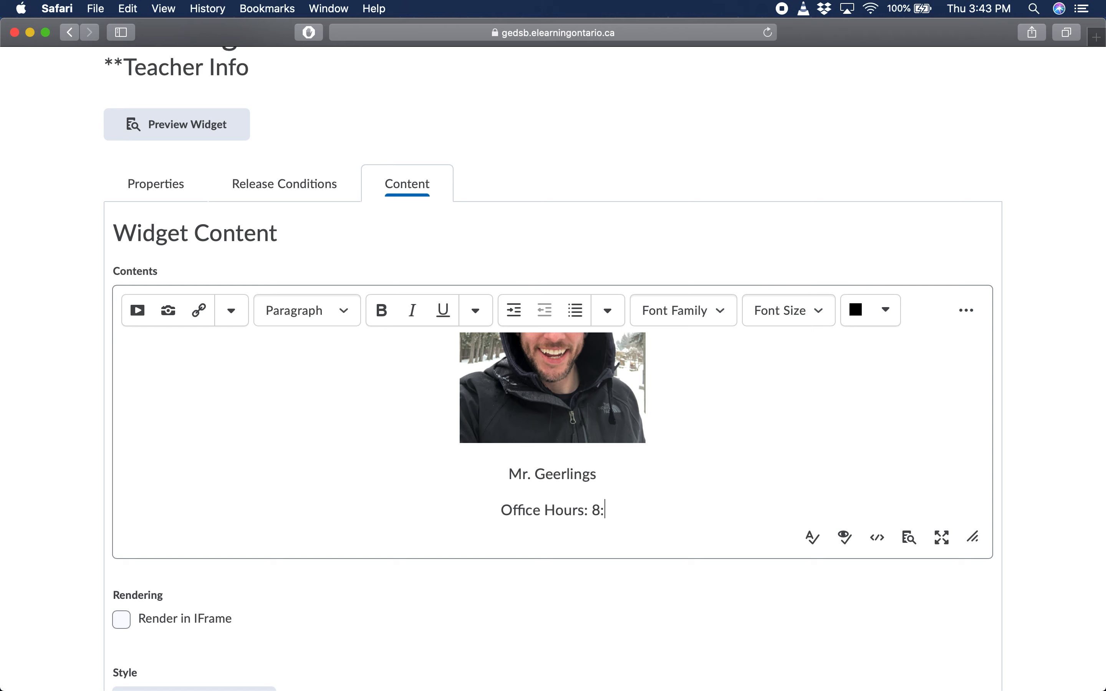
{"action": "type", "text": ":30"}
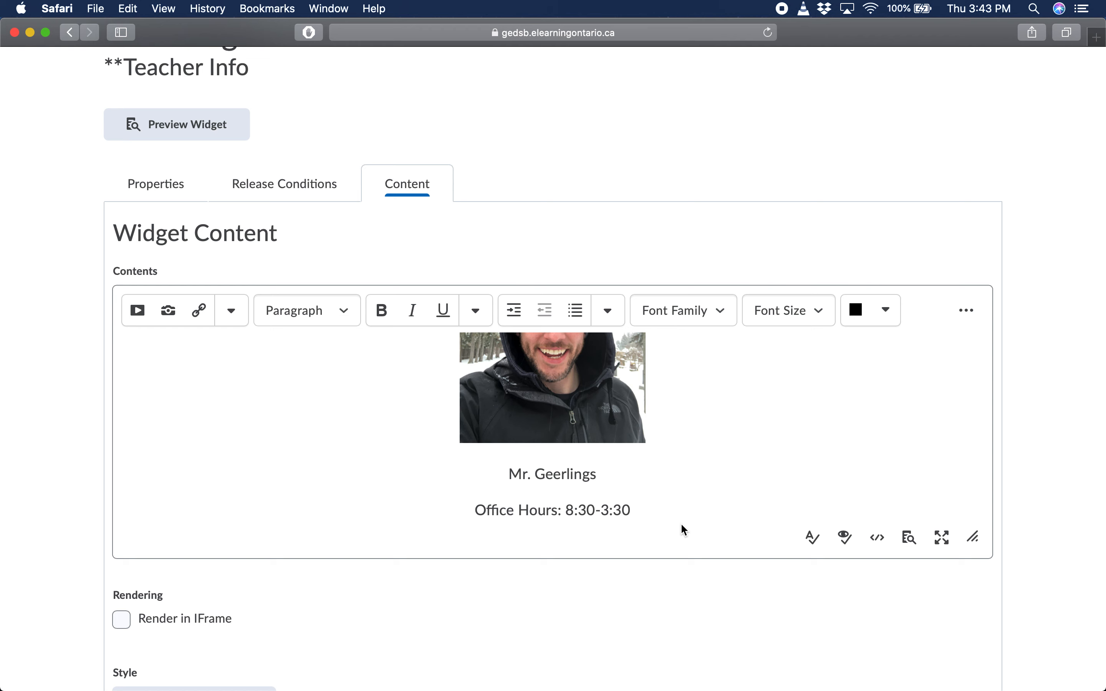
{"action": "scroll", "coordinate": [682, 530], "scroll_direction": "down", "scroll_amount": 2}
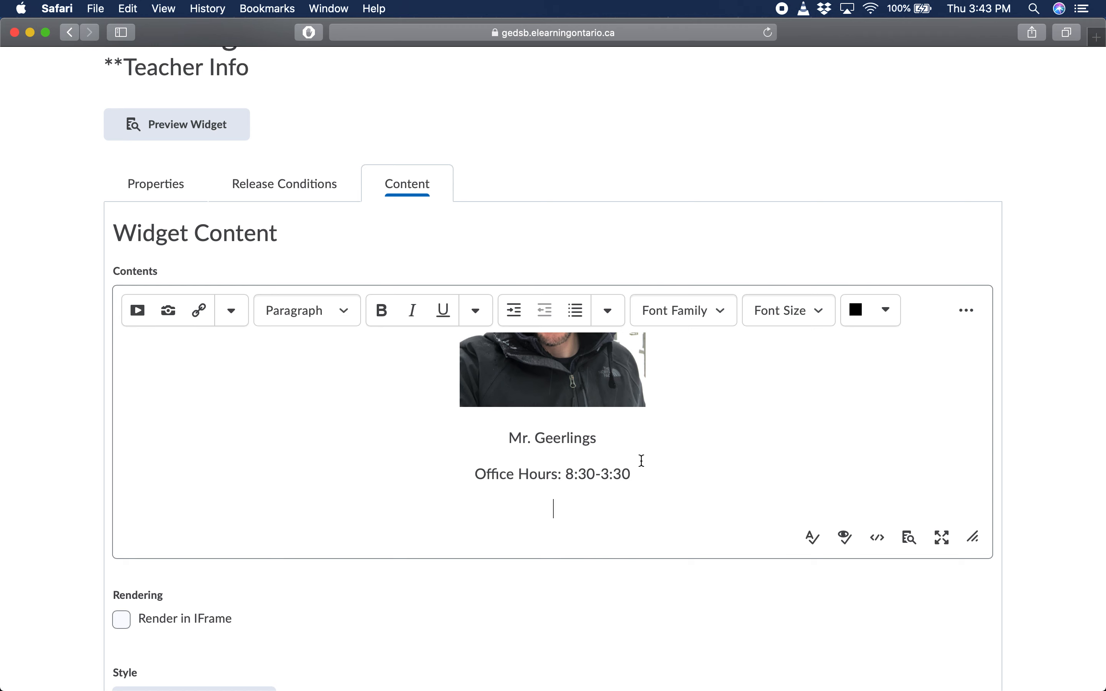
{"action": "key", "text": "BackSpace"}
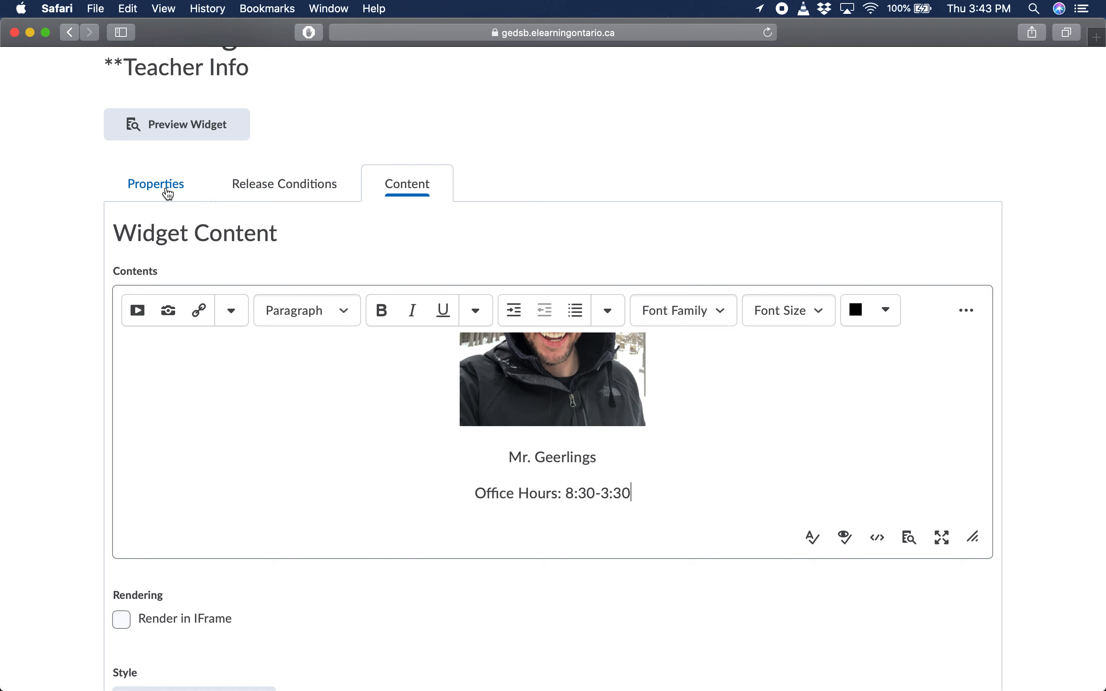
- Save and close the Teacher Info widget and locate it in the custom widget list
{"action": "left_click", "coordinate": [182, 196]}
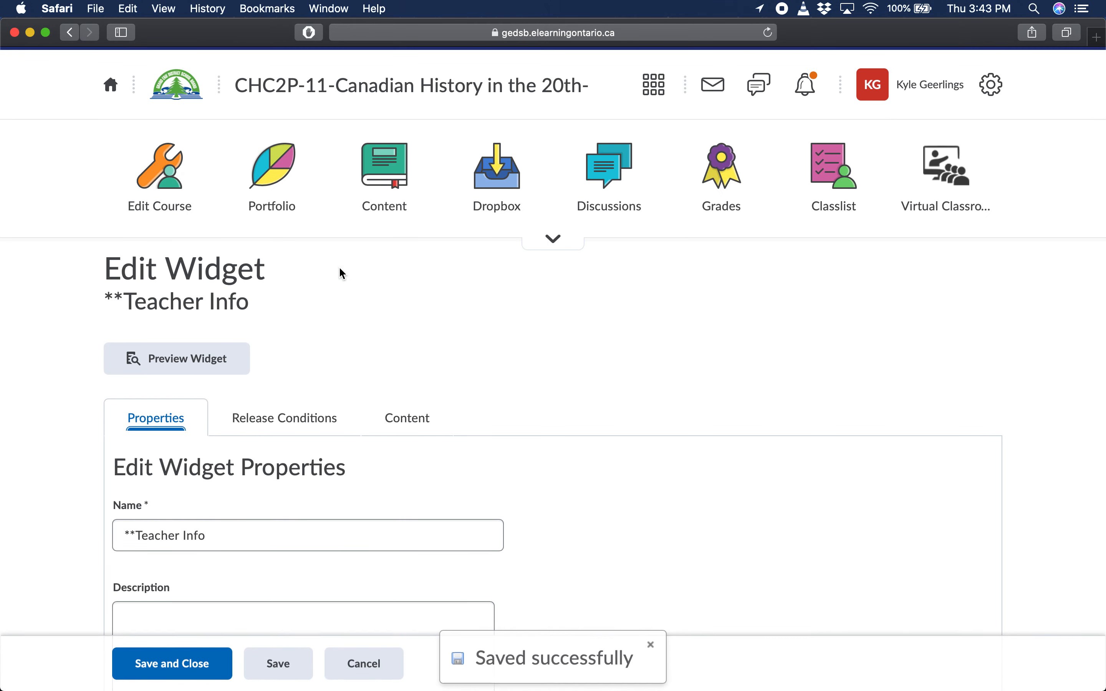
{"action": "scroll", "coordinate": [351, 288], "scroll_direction": "down", "scroll_amount": 3}
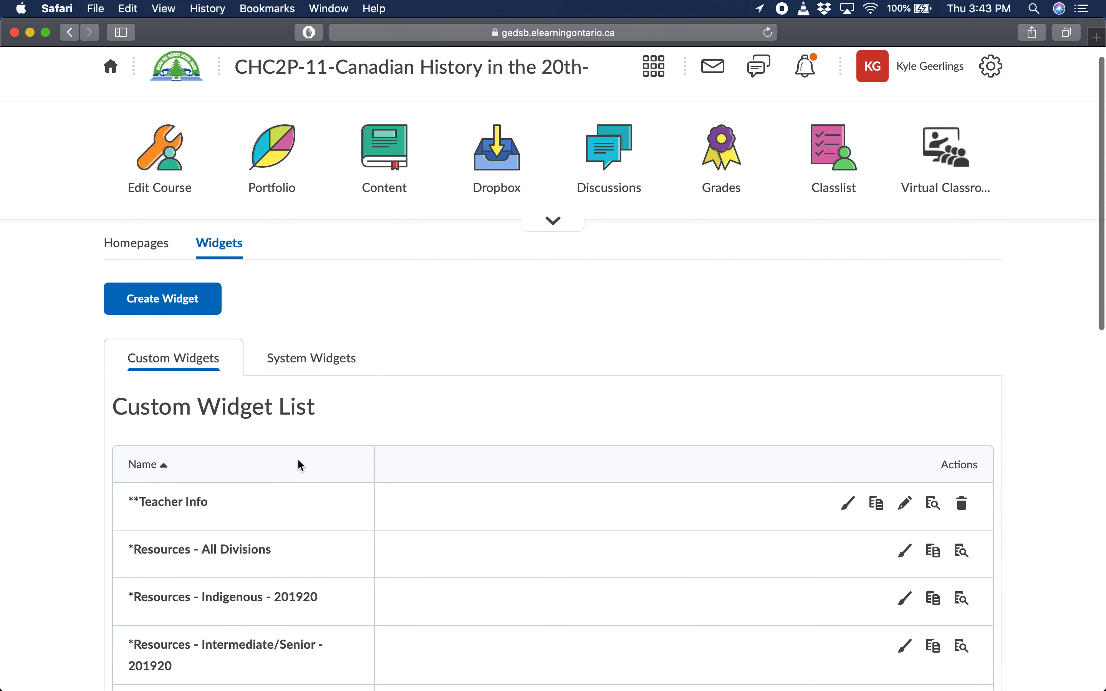
{"action": "scroll", "coordinate": [417, 572], "scroll_direction": "down", "scroll_amount": 5}
{"action": "scroll", "coordinate": [418, 569], "scroll_direction": "up", "scroll_amount": 3}
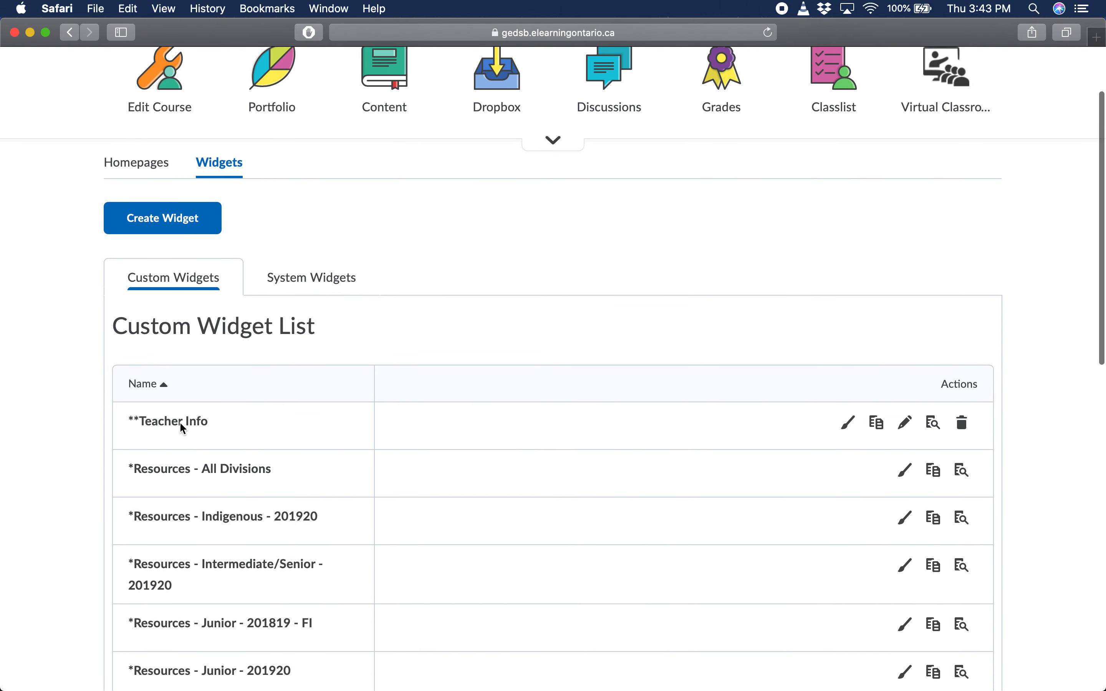
{"action": "left_click_drag", "start_coordinate": [139, 419], "coordinate": [126, 420]}
{"action": "left_click", "coordinate": [235, 430]}
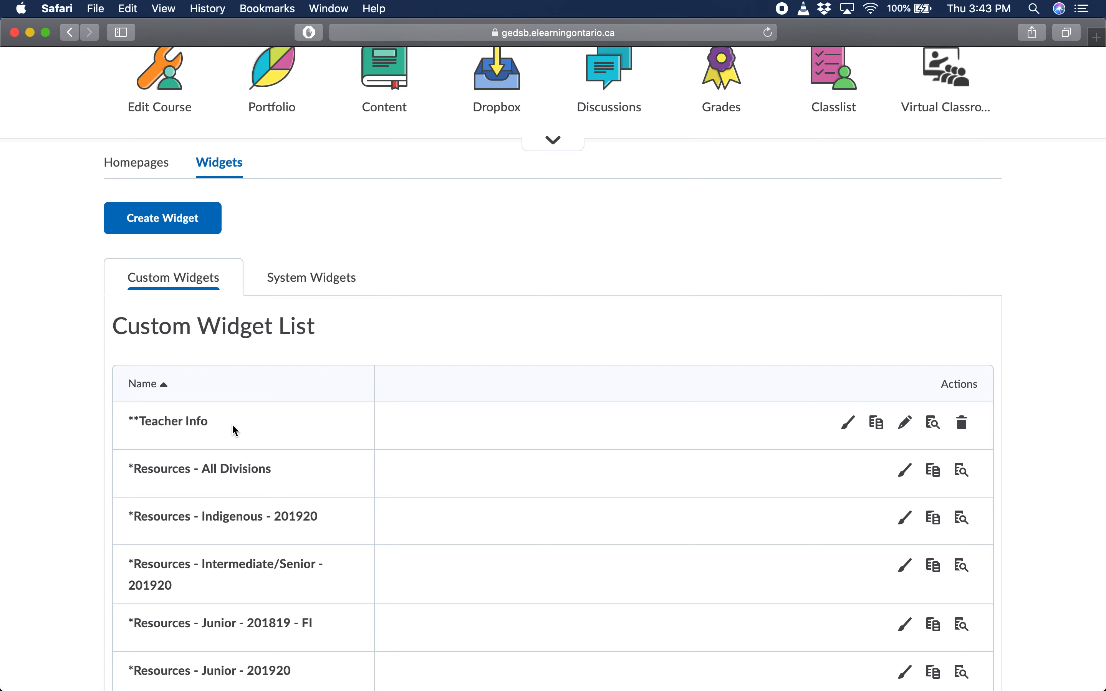
{"action": "scroll", "coordinate": [235, 429], "scroll_direction": "up", "scroll_amount": 1}
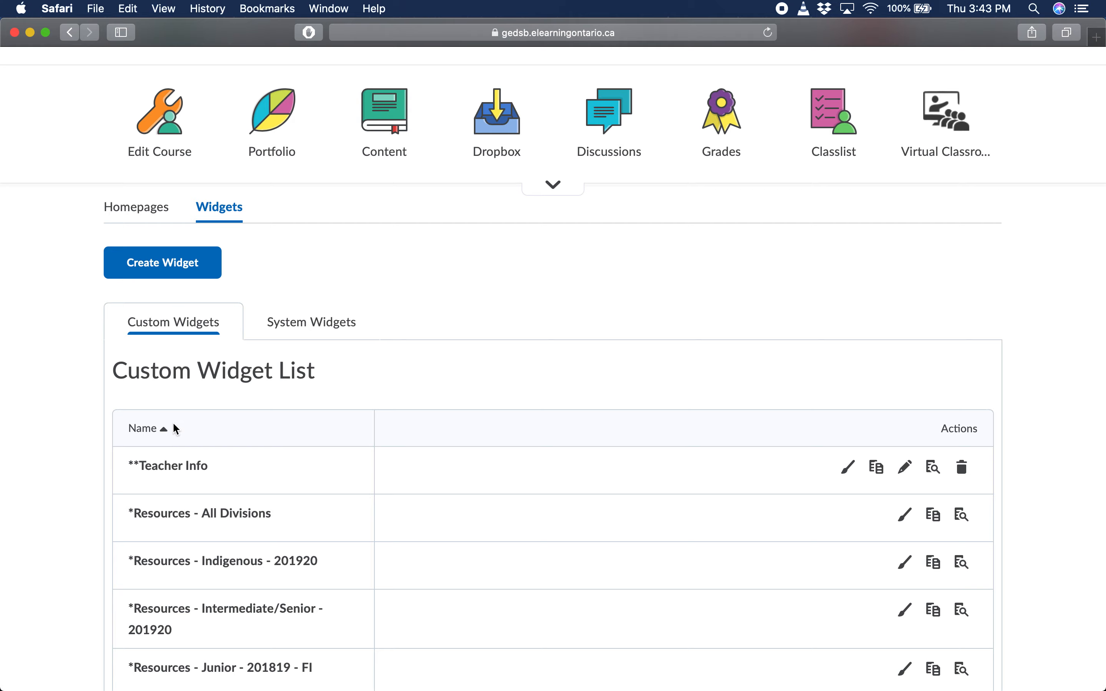
- Open the "1920 Intermediate/ Senior - Copy" homepage for editing and go to its layout and widgets settings
{"action": "left_click", "coordinate": [165, 213]}
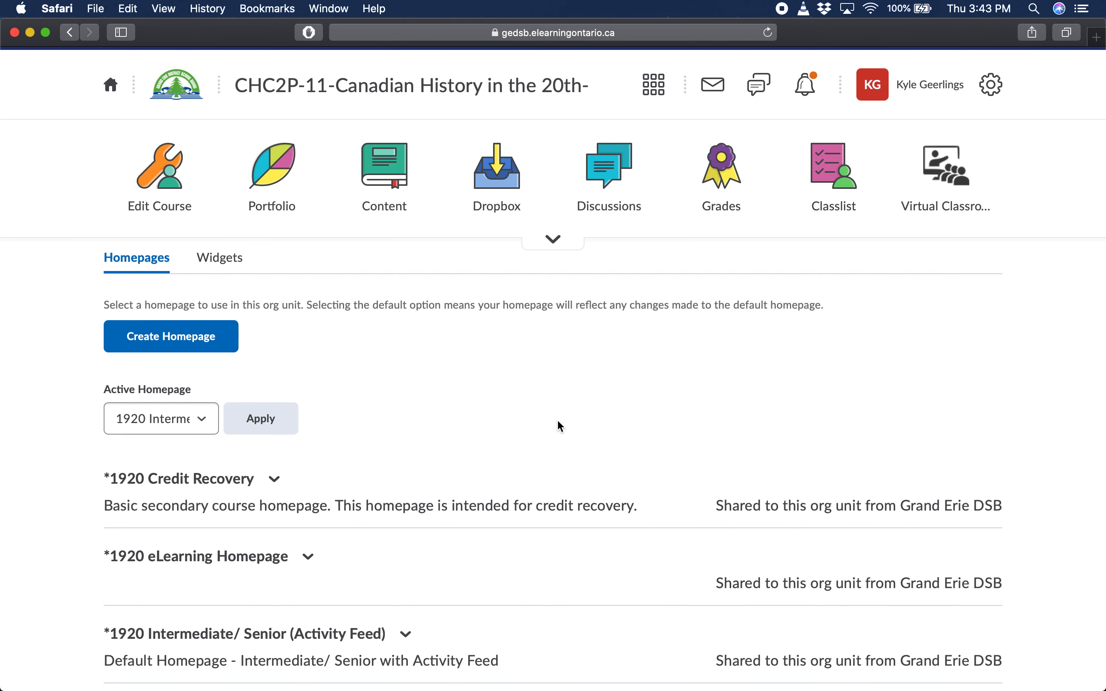
{"action": "scroll", "coordinate": [628, 456], "scroll_direction": "down", "scroll_amount": 5}
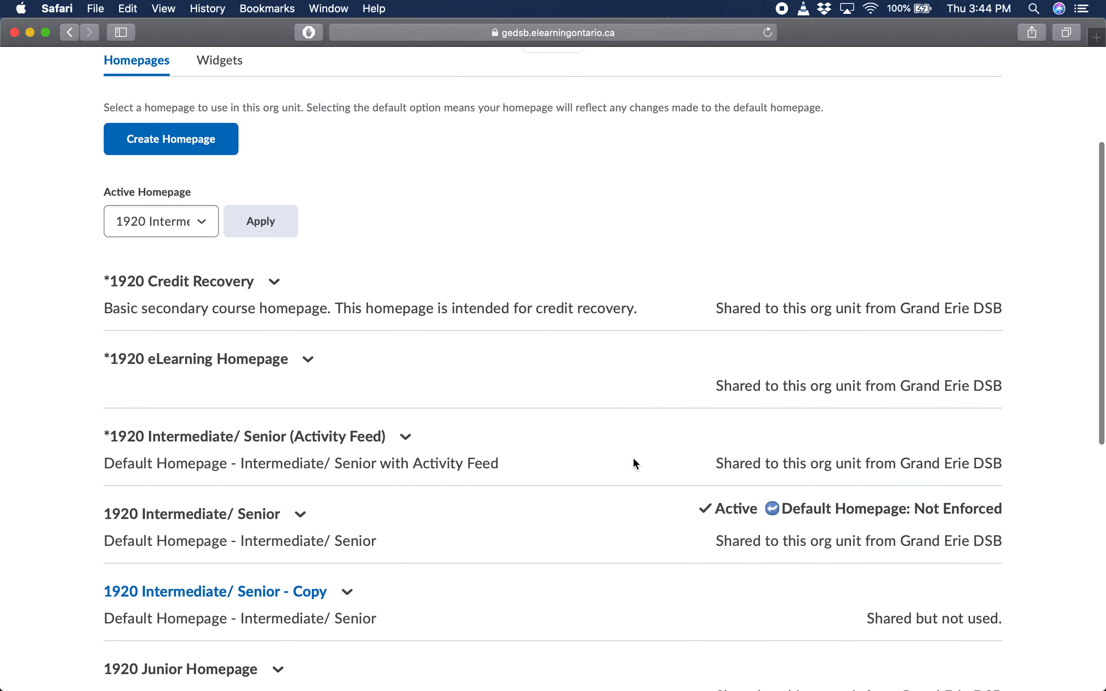
{"action": "scroll", "coordinate": [634, 462], "scroll_direction": "down", "scroll_amount": 2}
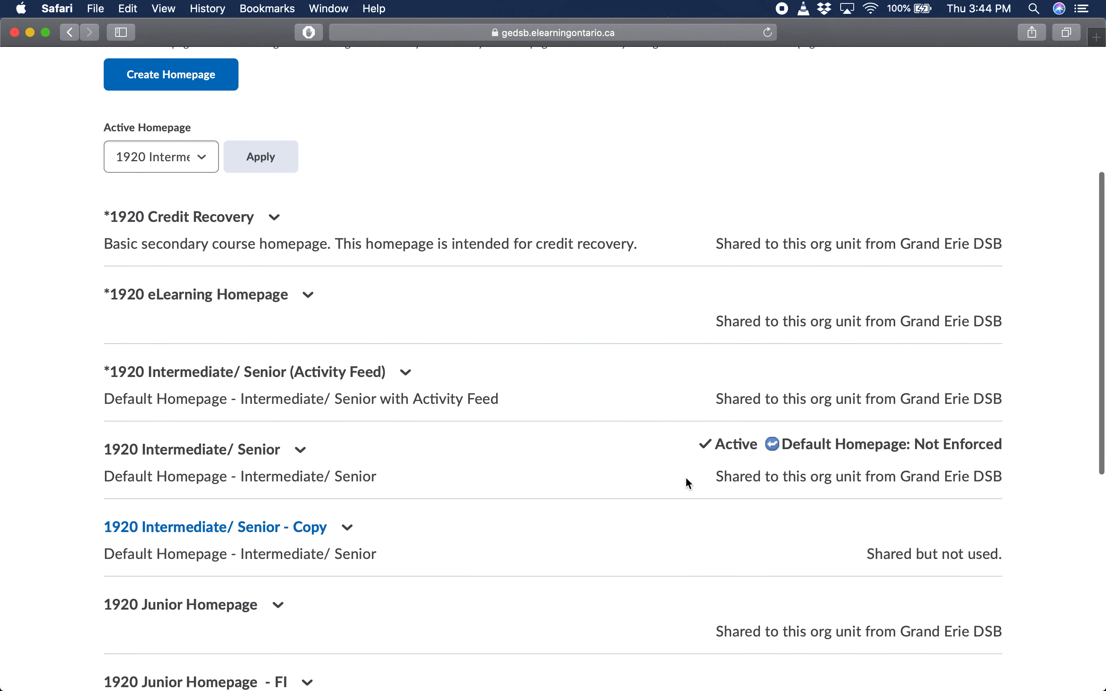
{"action": "scroll", "coordinate": [406, 446], "scroll_direction": "down", "scroll_amount": 1}
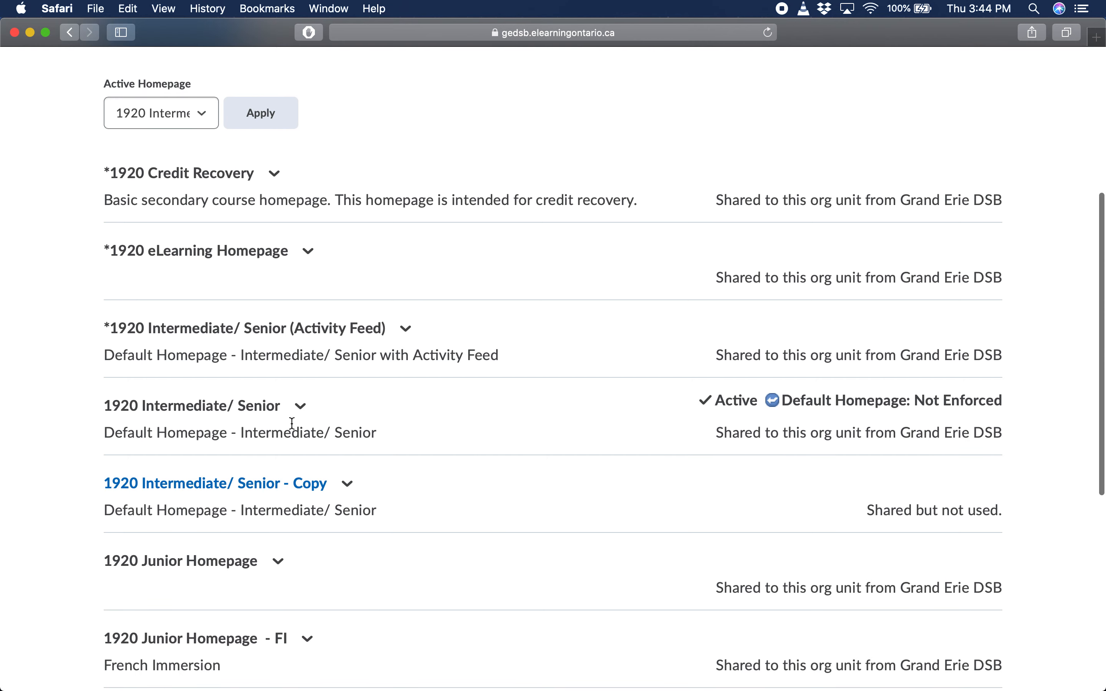
{"action": "left_click", "coordinate": [242, 486]}
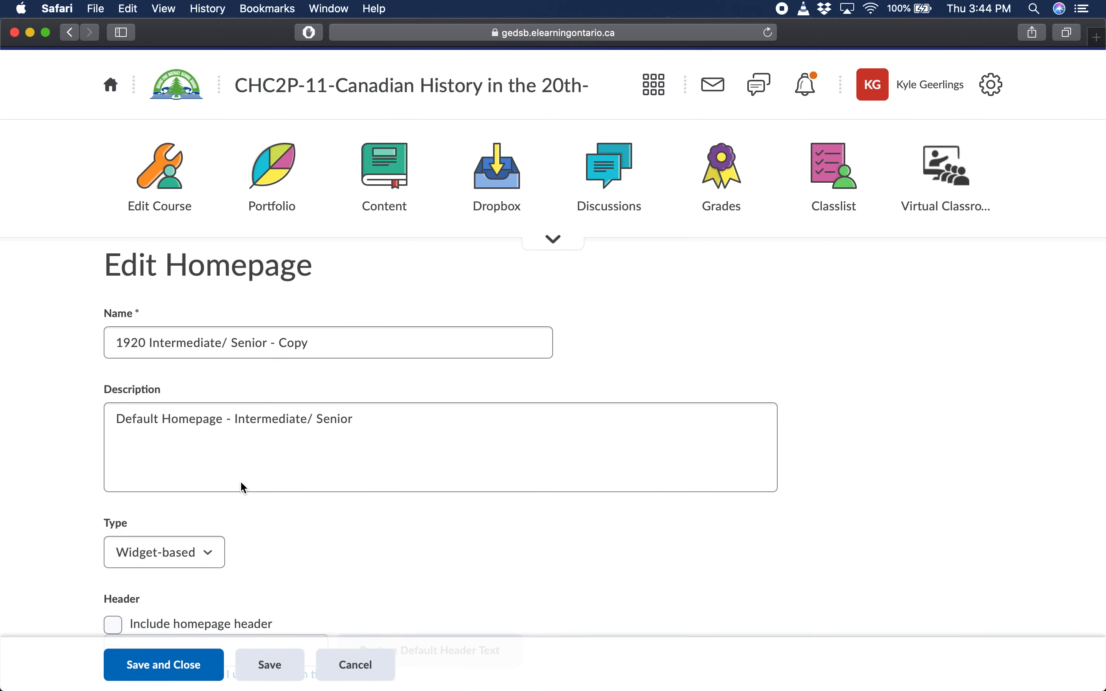
{"action": "scroll", "coordinate": [344, 533], "scroll_direction": "down", "scroll_amount": 5}
{"action": "scroll", "coordinate": [346, 537], "scroll_direction": "down", "scroll_amount": 2}
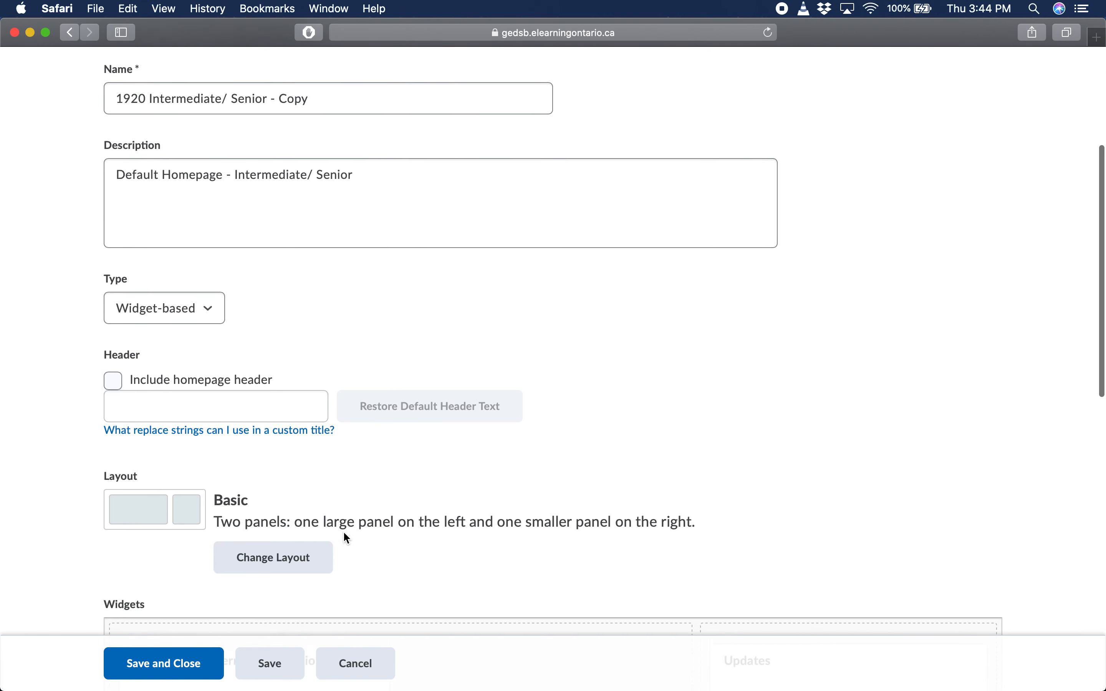
- Review the available homepage panel layouts and close the layout selection without changing the Basic layout
{"action": "scroll", "coordinate": [471, 373], "scroll_direction": "down", "scroll_amount": 4}
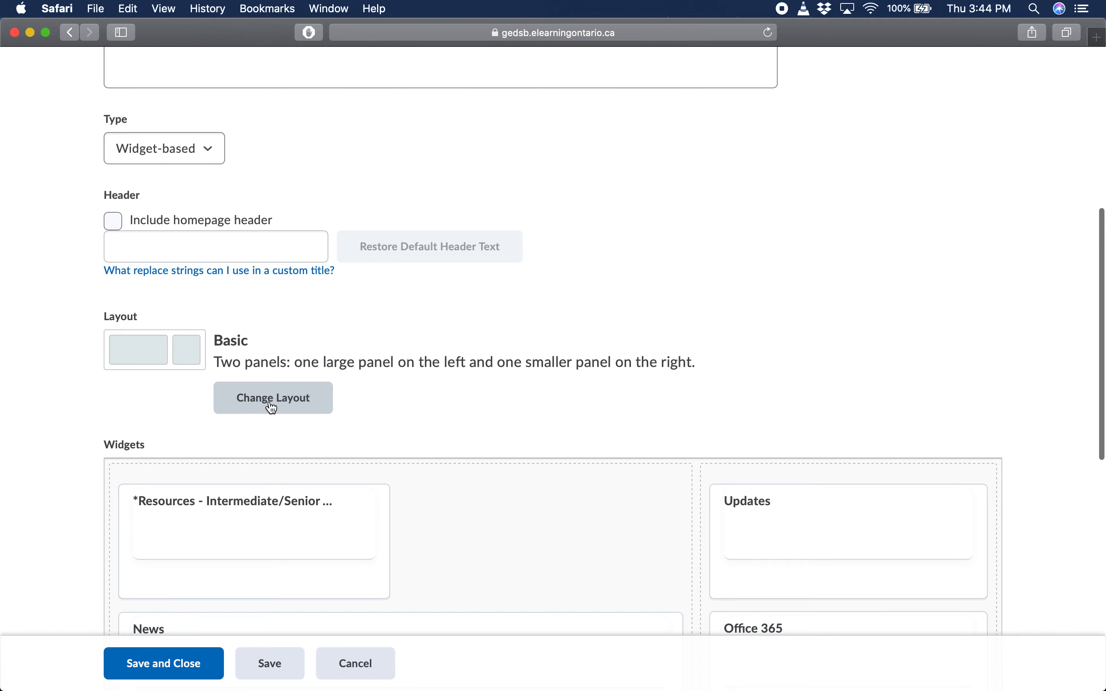
{"action": "left_click", "coordinate": [266, 405]}
{"action": "scroll", "coordinate": [598, 344], "scroll_direction": "down", "scroll_amount": 2}
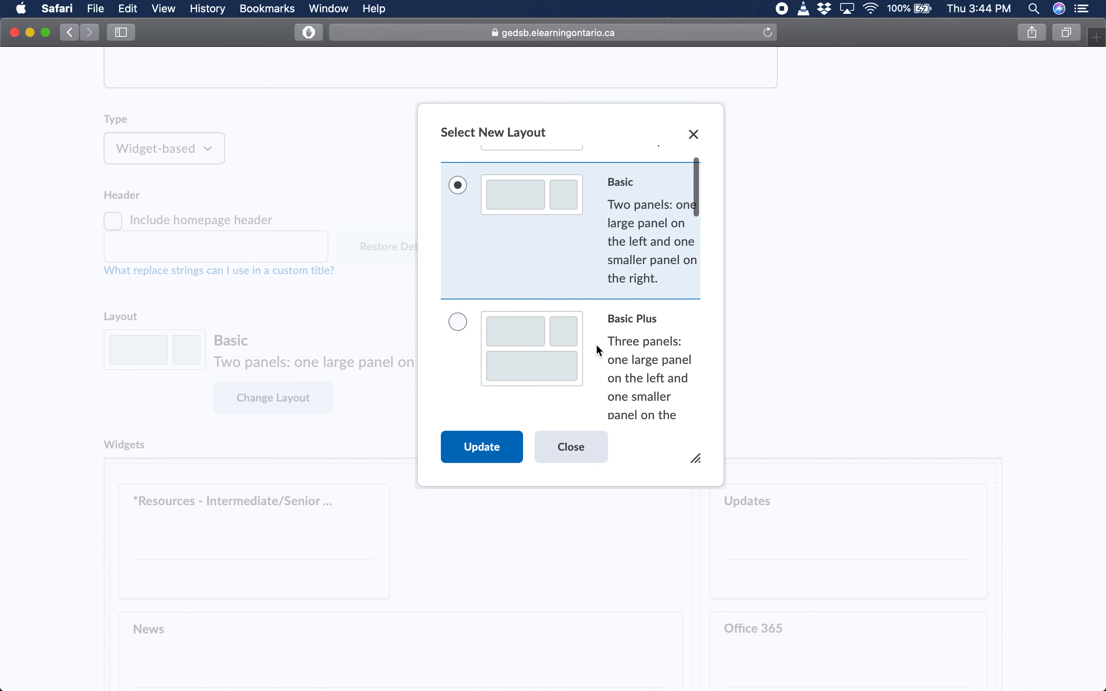
{"action": "scroll", "coordinate": [530, 357], "scroll_direction": "down", "scroll_amount": 3}
{"action": "scroll", "coordinate": [538, 367], "scroll_direction": "down", "scroll_amount": 6}
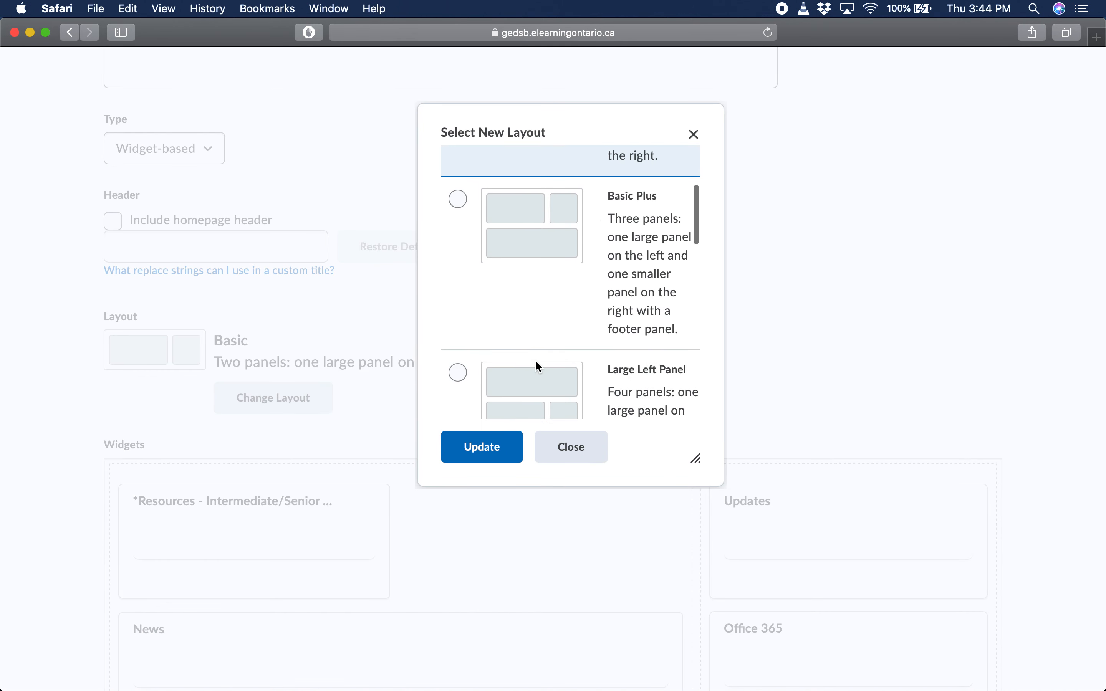
{"action": "scroll", "coordinate": [521, 270], "scroll_direction": "down", "scroll_amount": 3}
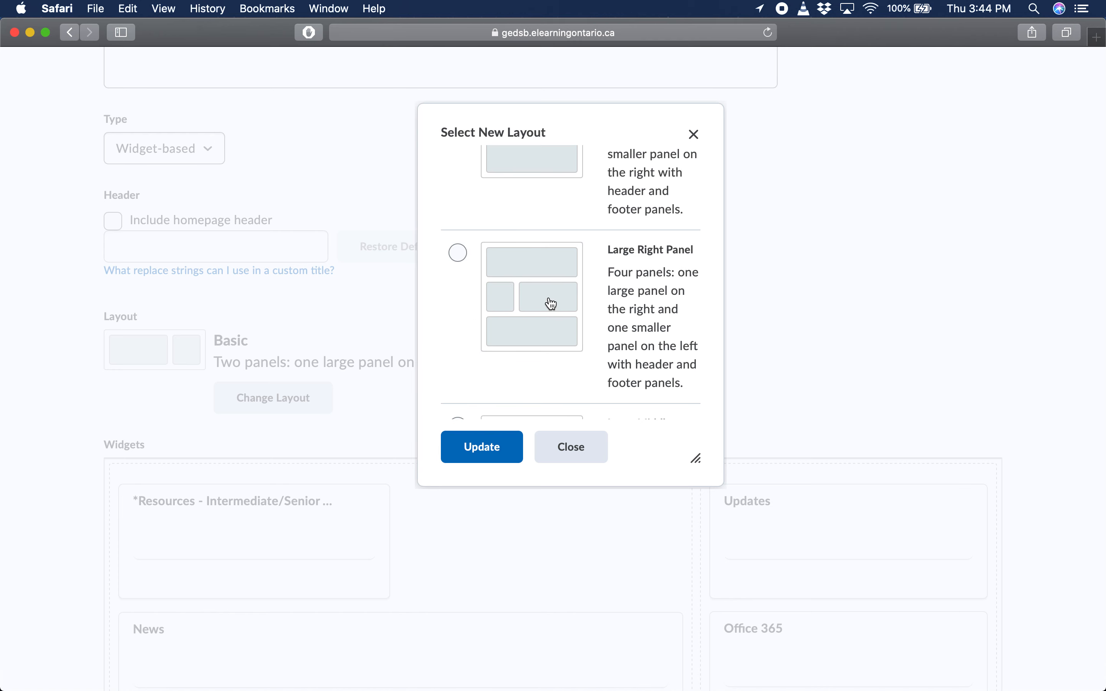
{"action": "scroll", "coordinate": [555, 306], "scroll_direction": "up", "scroll_amount": 10}
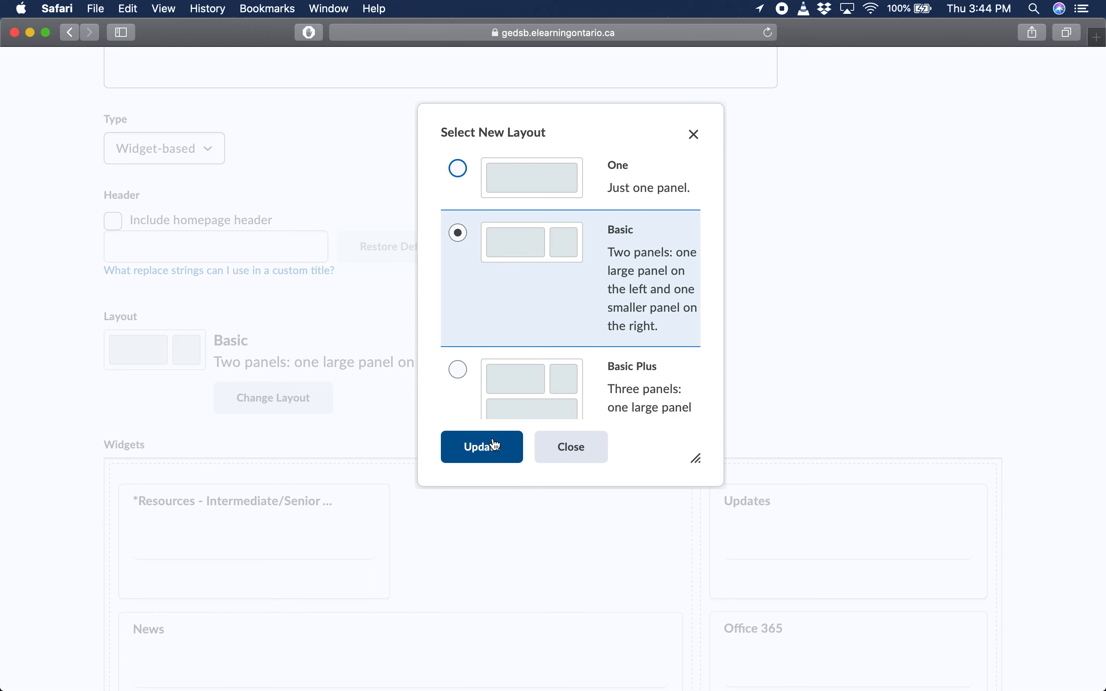
{"action": "left_click", "coordinate": [562, 458]}
- Reorder the widgets in the smaller panel so that Calendar sits above Office 365
{"action": "scroll", "coordinate": [485, 427], "scroll_direction": "down", "scroll_amount": 5}
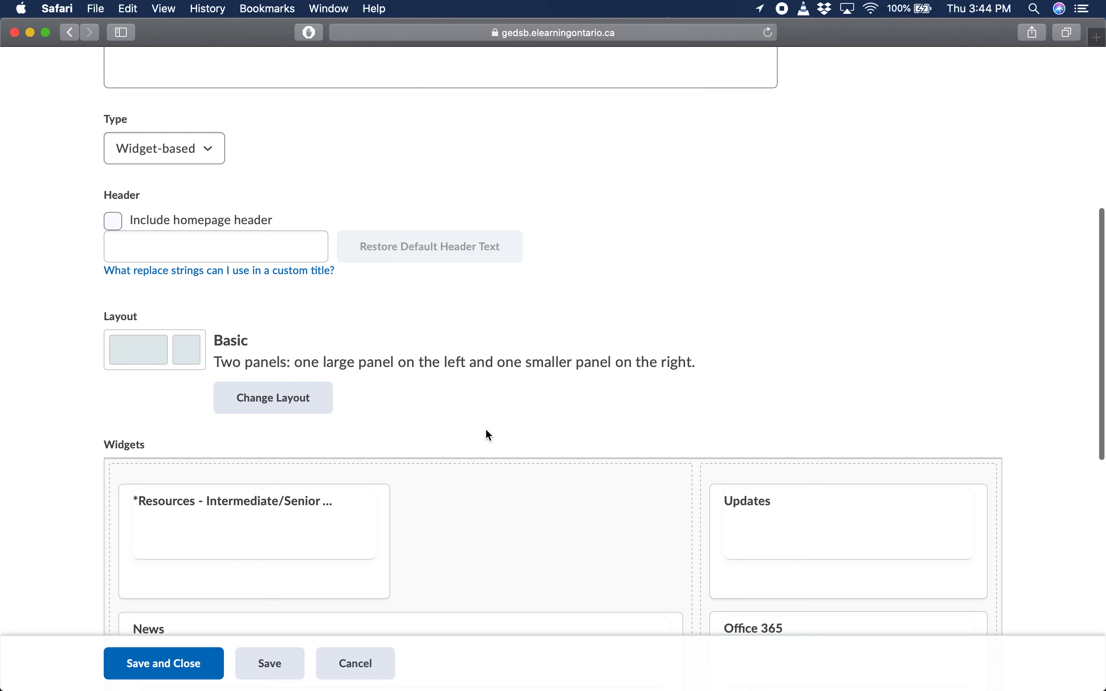
{"action": "scroll", "coordinate": [485, 428], "scroll_direction": "down", "scroll_amount": 4}
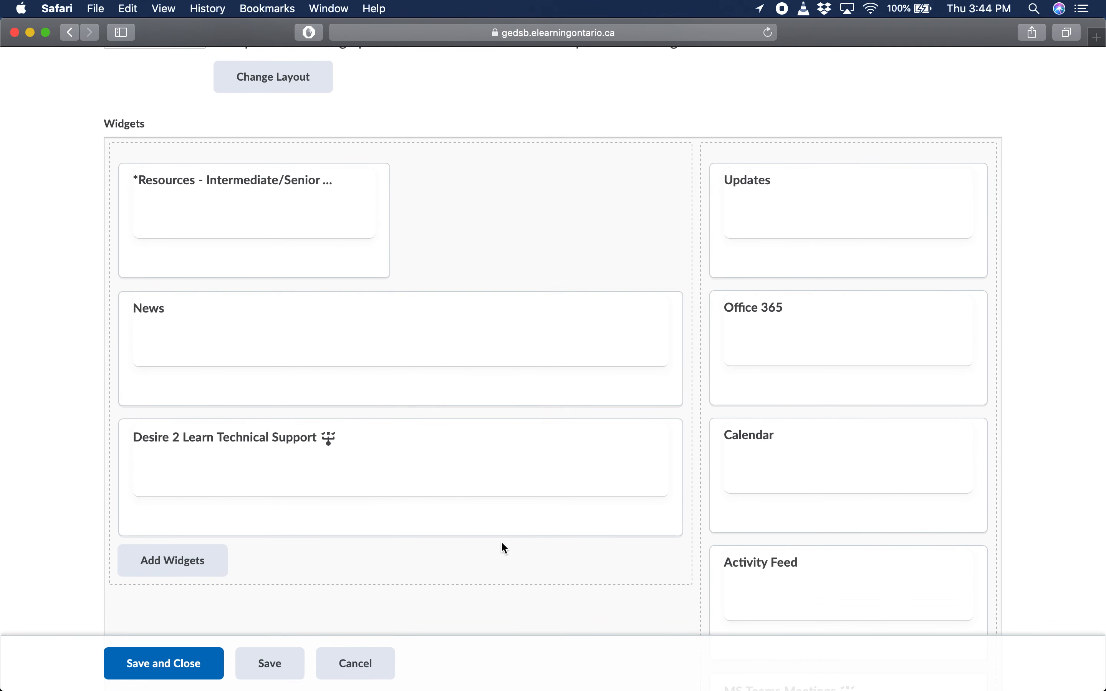
{"action": "scroll", "coordinate": [581, 545], "scroll_direction": "down", "scroll_amount": 2}
{"action": "scroll", "coordinate": [580, 540], "scroll_direction": "up", "scroll_amount": 2}
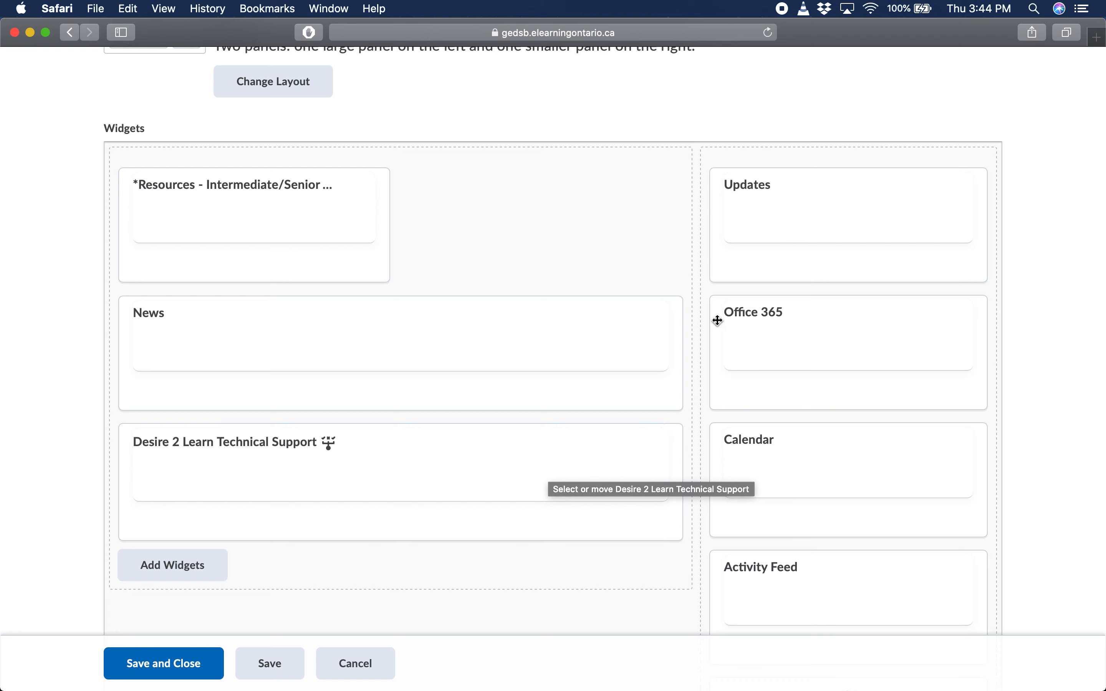
{"action": "scroll", "coordinate": [831, 475], "scroll_direction": "down", "scroll_amount": 6}
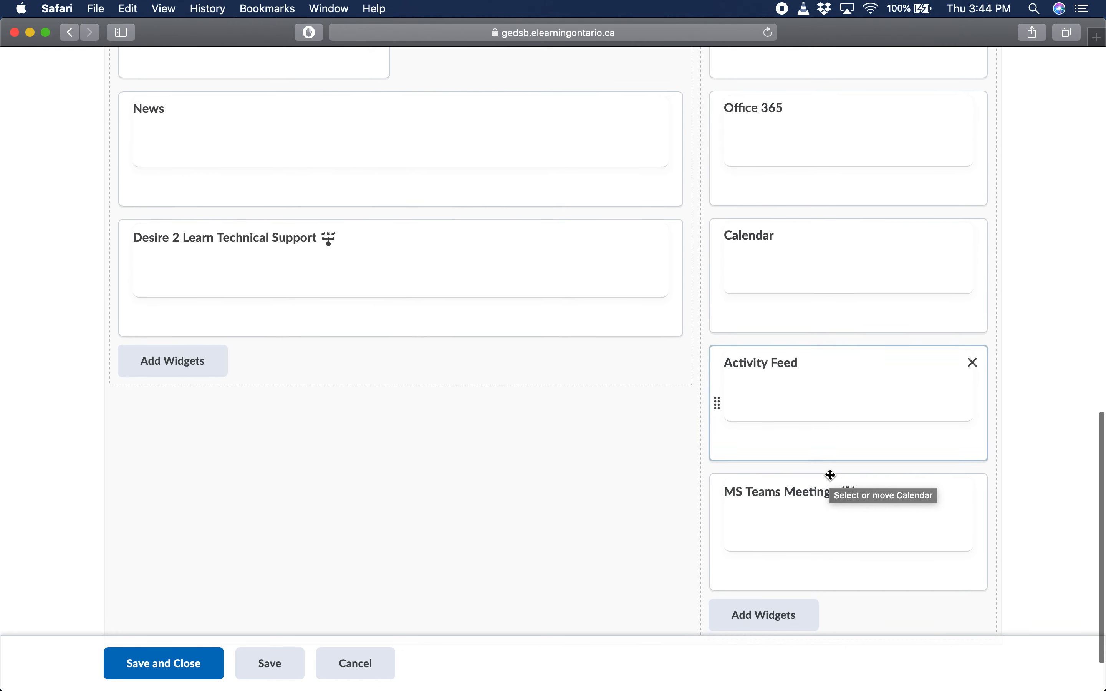
{"action": "scroll", "coordinate": [829, 475], "scroll_direction": "up", "scroll_amount": 5}
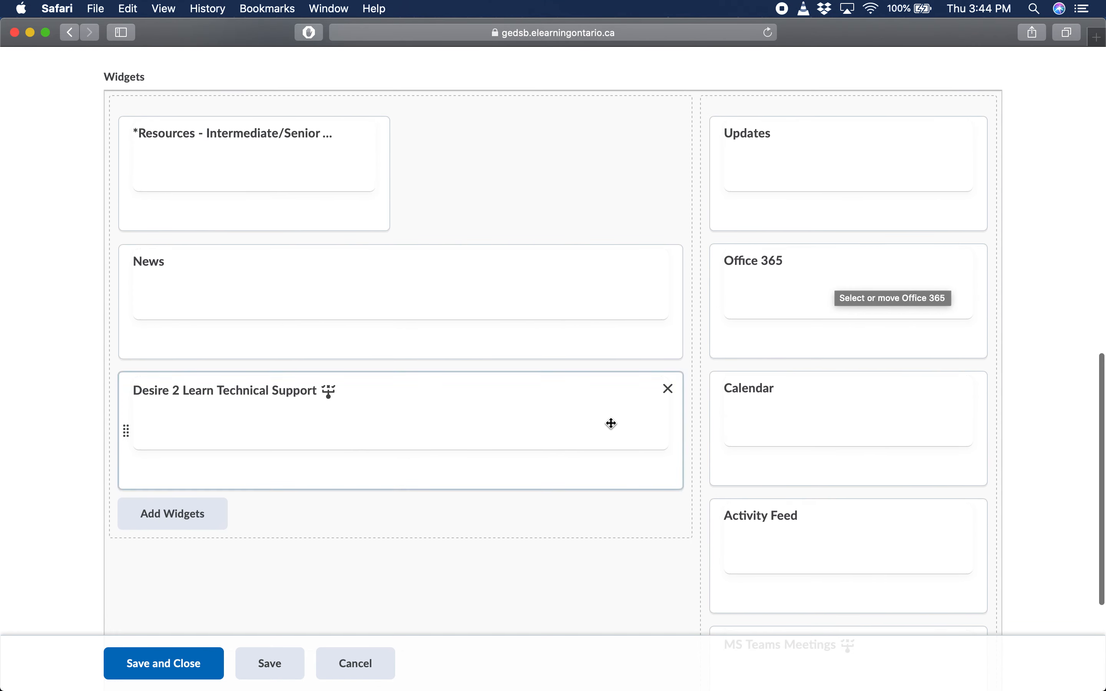
{"action": "left_click_drag", "start_coordinate": [880, 398], "coordinate": [869, 259]}
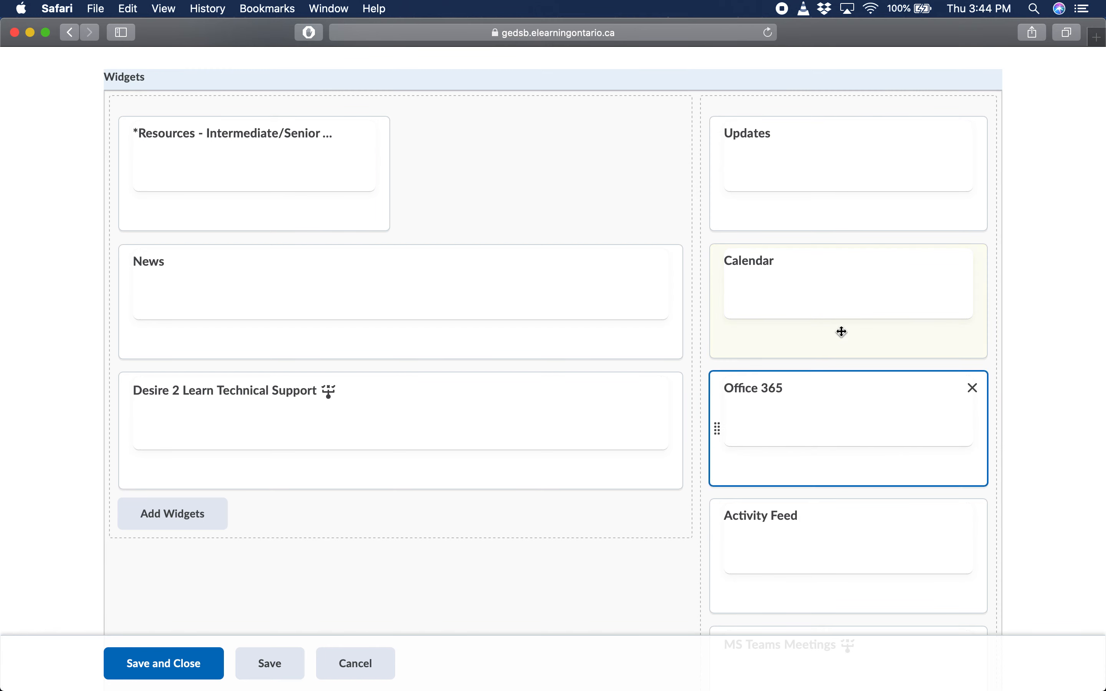
{"action": "left_click_drag", "start_coordinate": [851, 302], "coordinate": [855, 475]}
{"action": "left_click_drag", "start_coordinate": [861, 418], "coordinate": [868, 341]}
{"action": "left_click_drag", "start_coordinate": [866, 281], "coordinate": [867, 276]}
{"action": "left_click", "coordinate": [901, 458]}
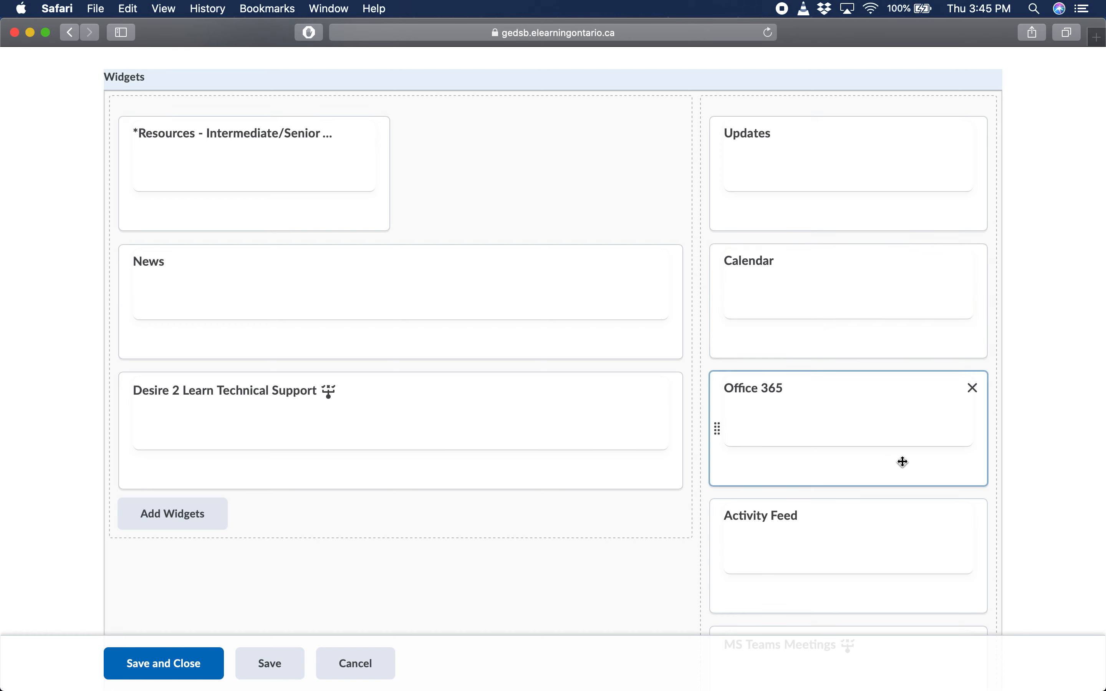
- Remove the MS Teams Meetings and Activity Feed widgets from the smaller panel
{"action": "scroll", "coordinate": [904, 462], "scroll_direction": "down", "scroll_amount": 5}
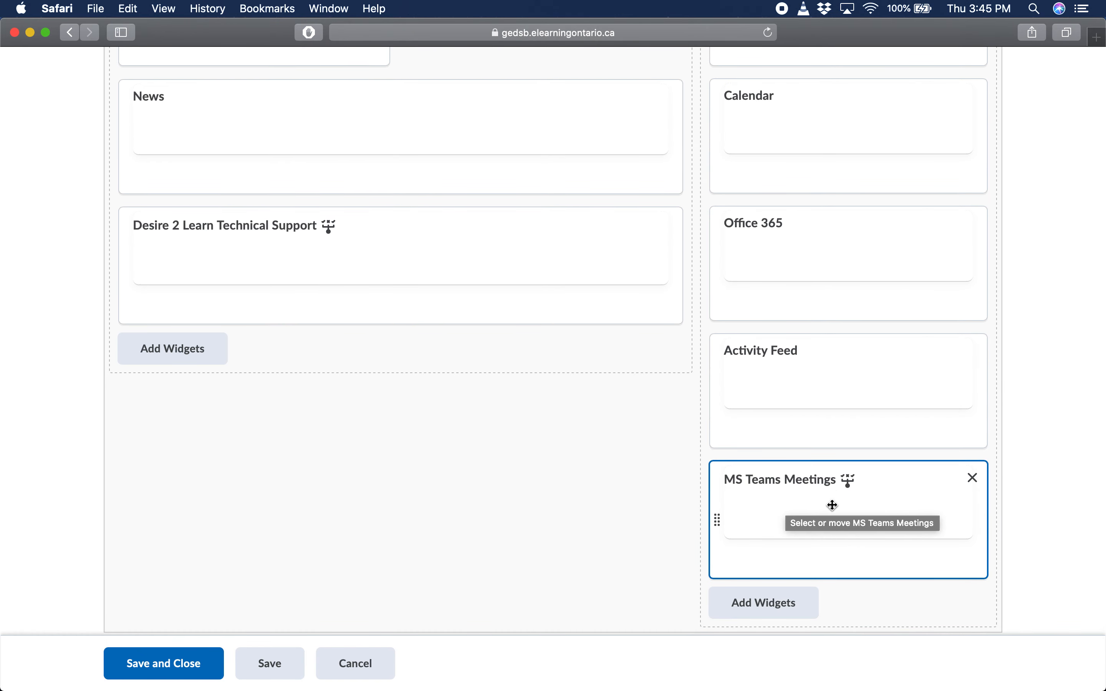
{"action": "scroll", "coordinate": [832, 505], "scroll_direction": "down", "scroll_amount": 1}
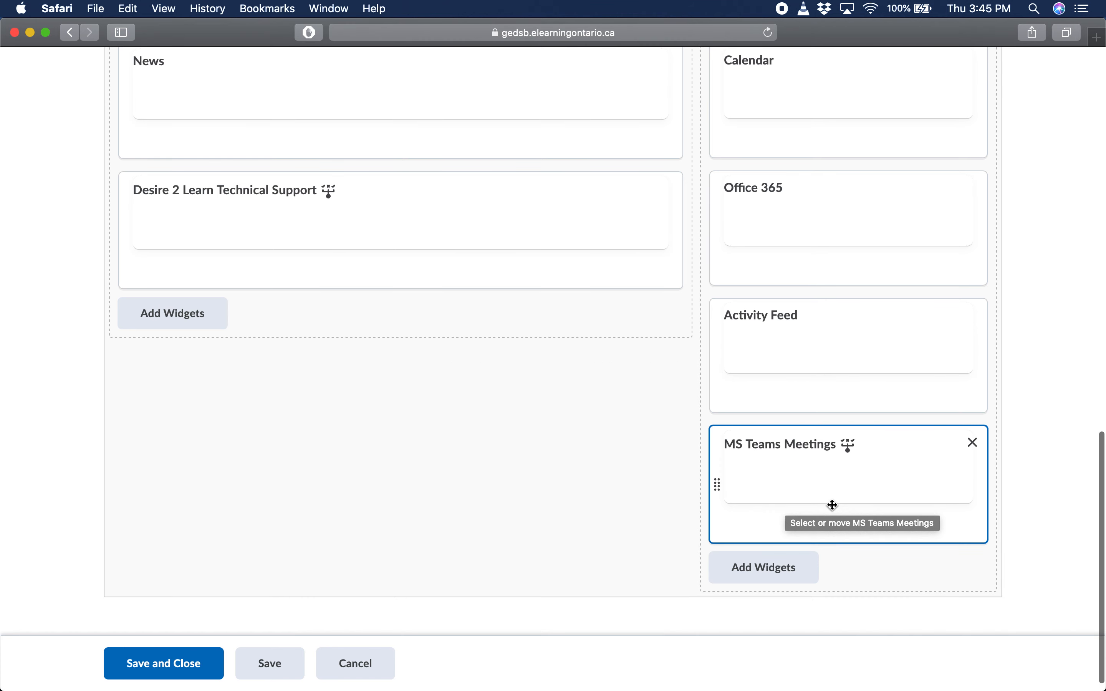
{"action": "left_click", "coordinate": [974, 444]}
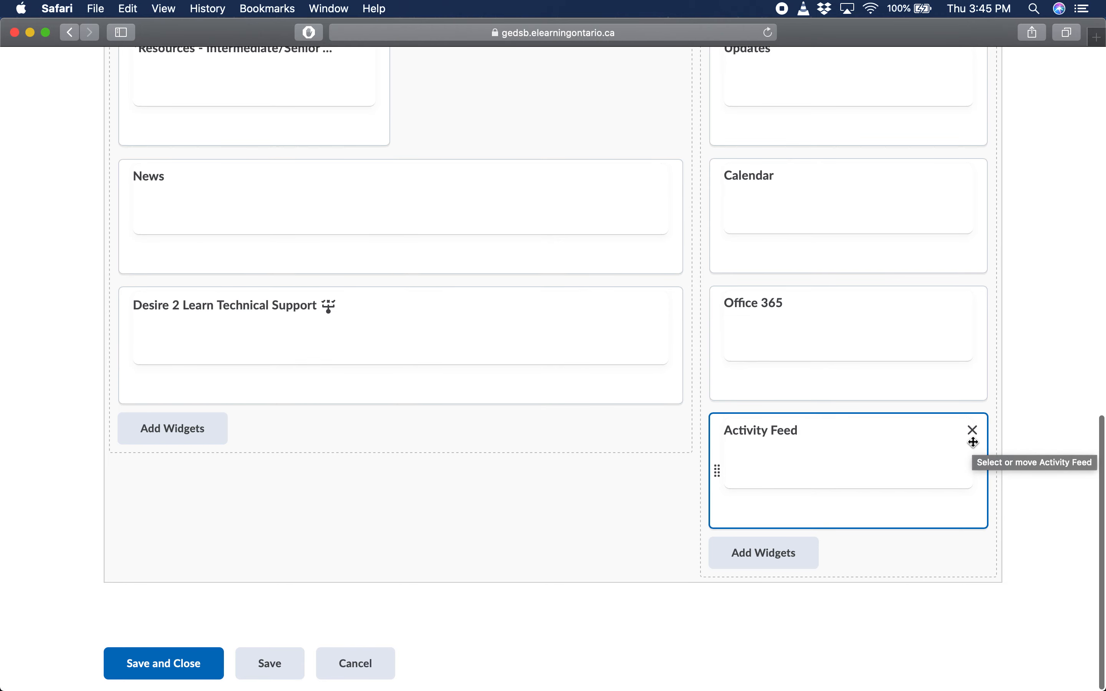
{"action": "left_click", "coordinate": [973, 432]}
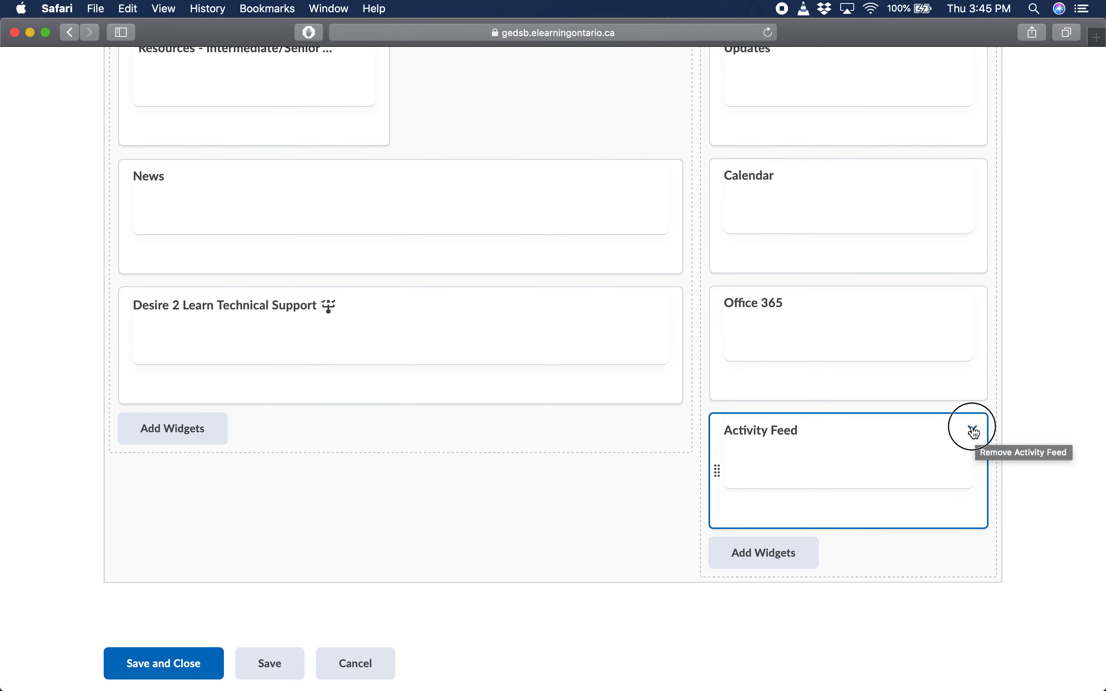
{"action": "scroll", "coordinate": [849, 451], "scroll_direction": "up", "scroll_amount": 1}
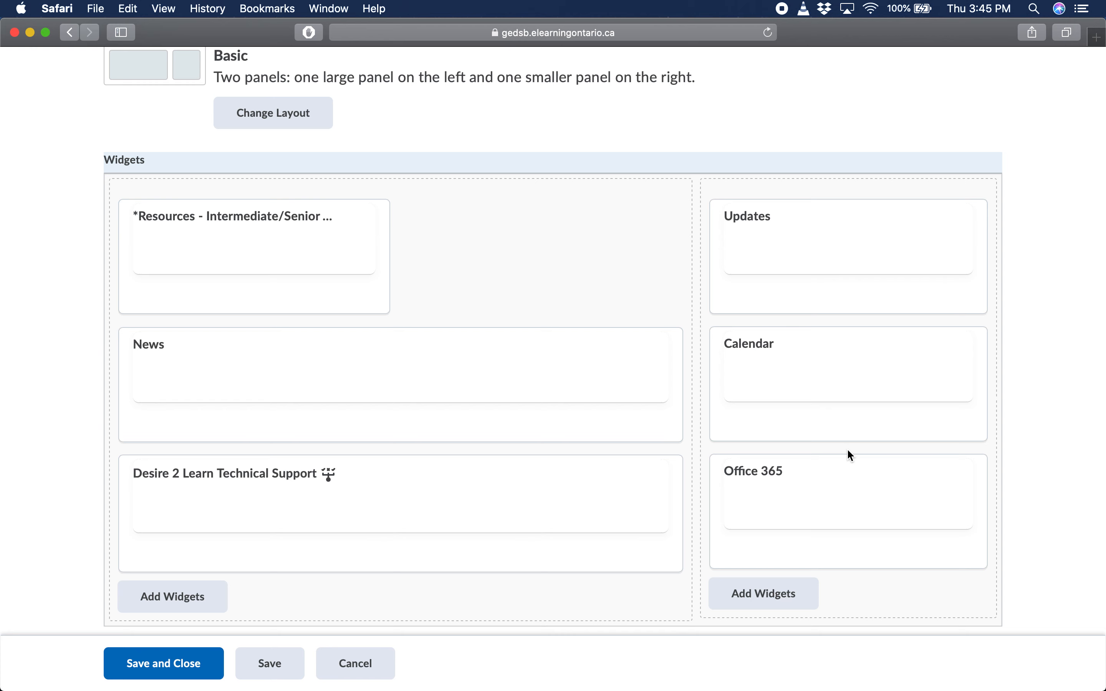
- Add the custom widget "**Teacher Info" to the smaller panel below Office 365
{"action": "scroll", "coordinate": [776, 492], "scroll_direction": "up", "scroll_amount": 1}
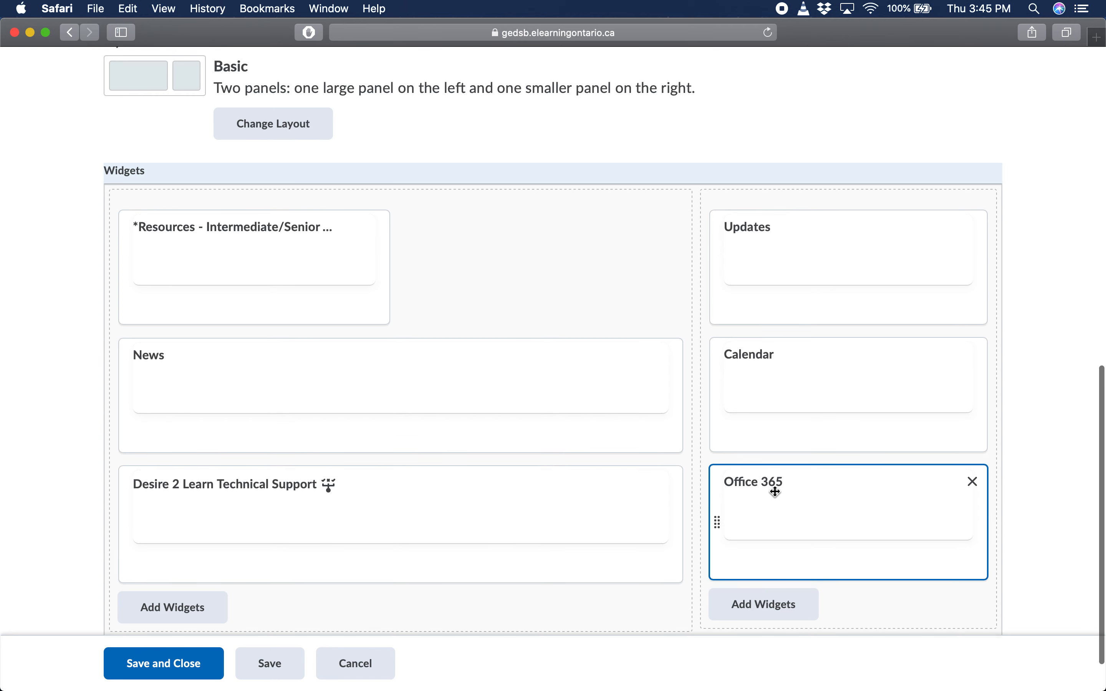
{"action": "scroll", "coordinate": [775, 493], "scroll_direction": "down", "scroll_amount": 3}
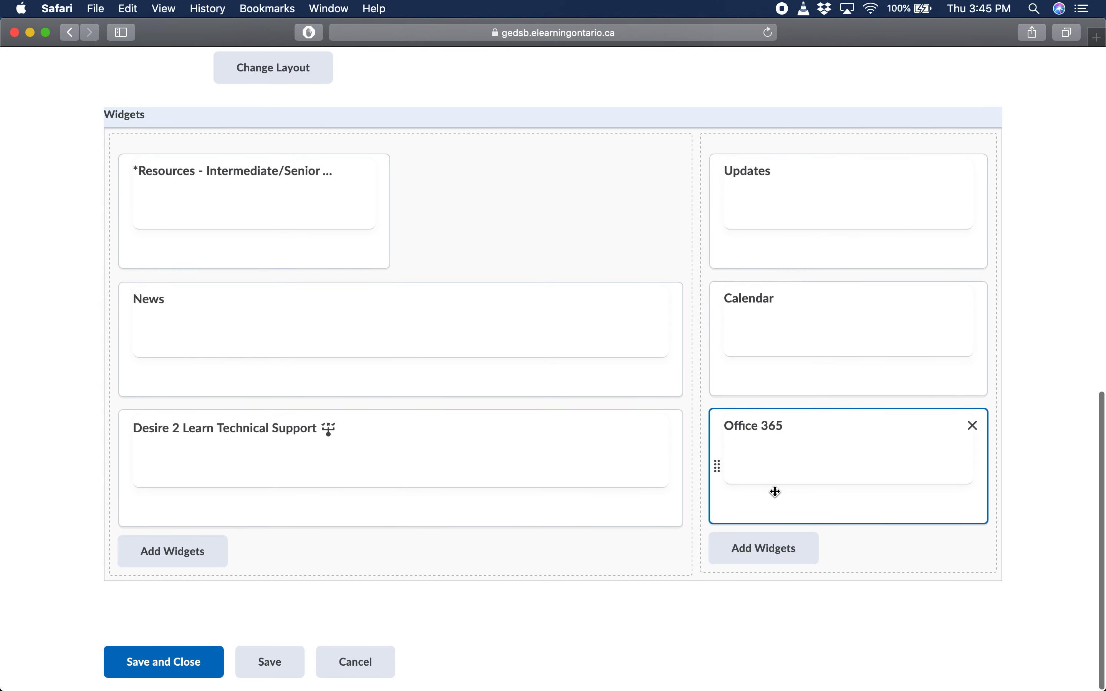
{"action": "left_click", "coordinate": [767, 554]}
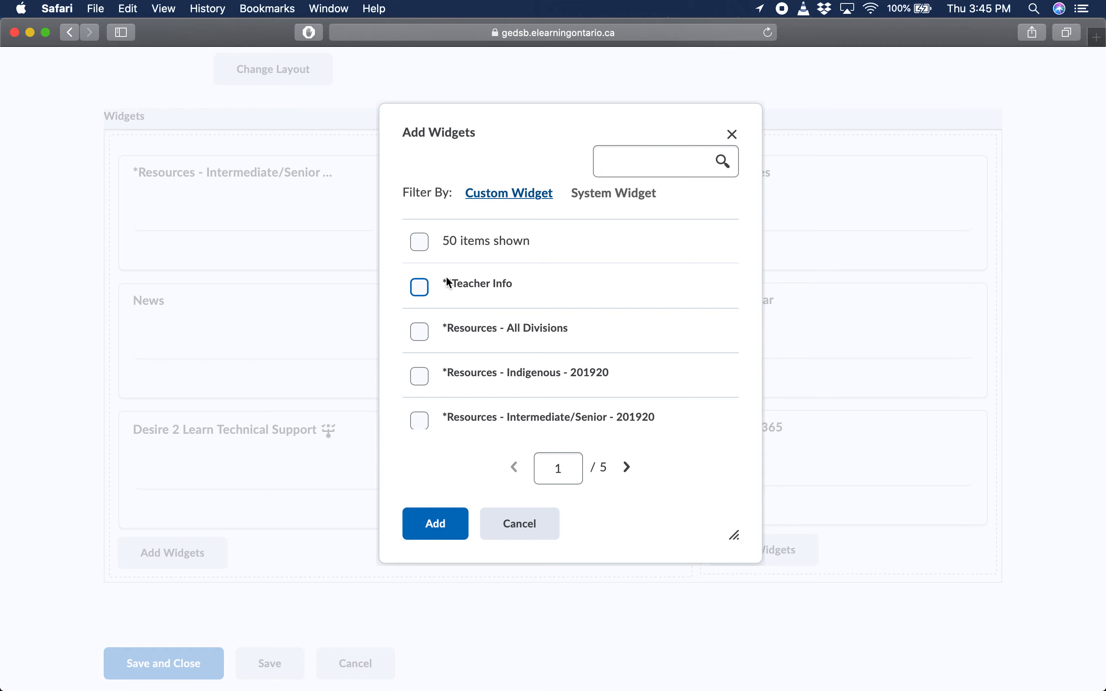
{"action": "left_click", "coordinate": [419, 288]}
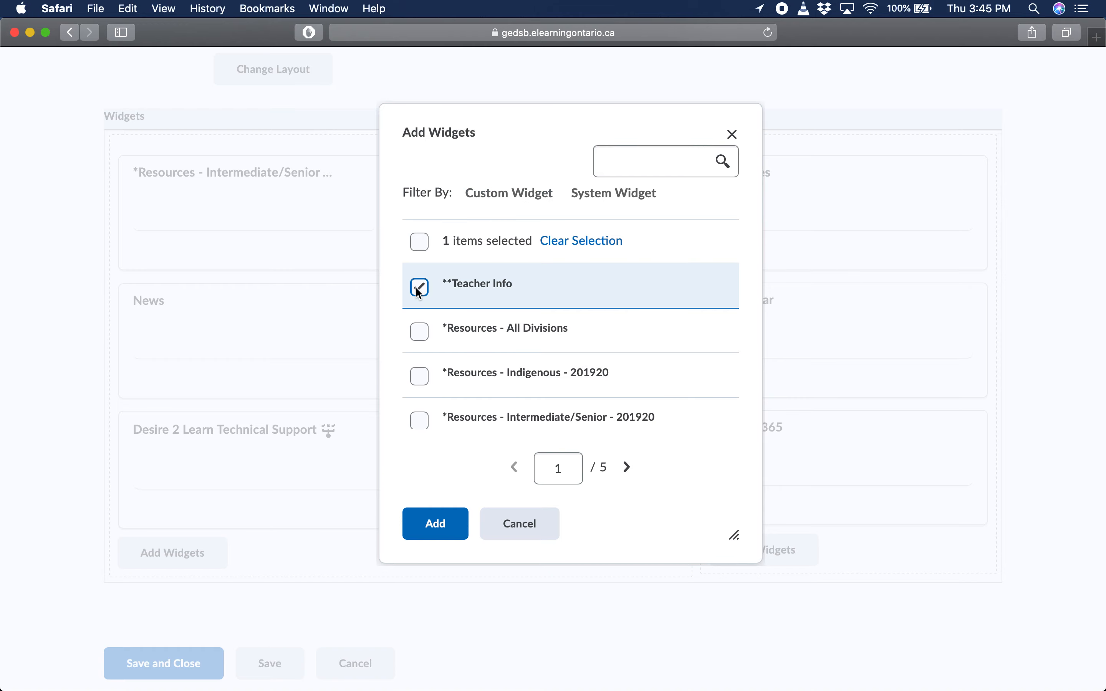
{"action": "left_click", "coordinate": [431, 525]}
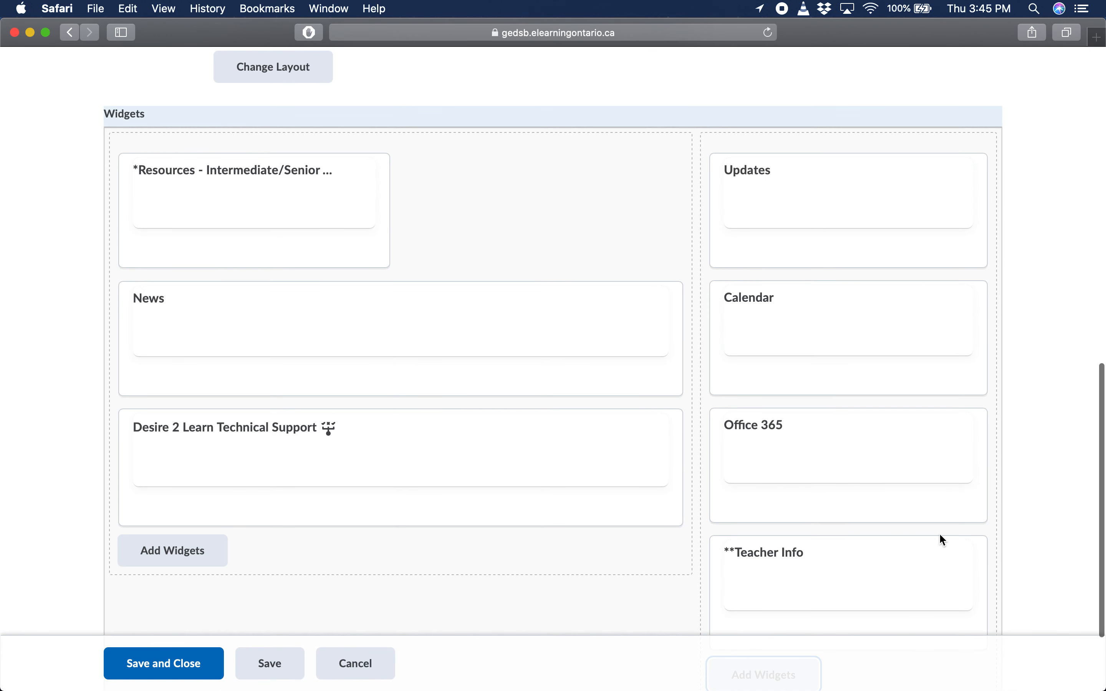
- Set the **Teacher Info widget to display its container style without a title, and save and close the homepage
{"action": "scroll", "coordinate": [931, 532], "scroll_direction": "down", "scroll_amount": 3}
{"action": "scroll", "coordinate": [899, 542], "scroll_direction": "down", "scroll_amount": 1}
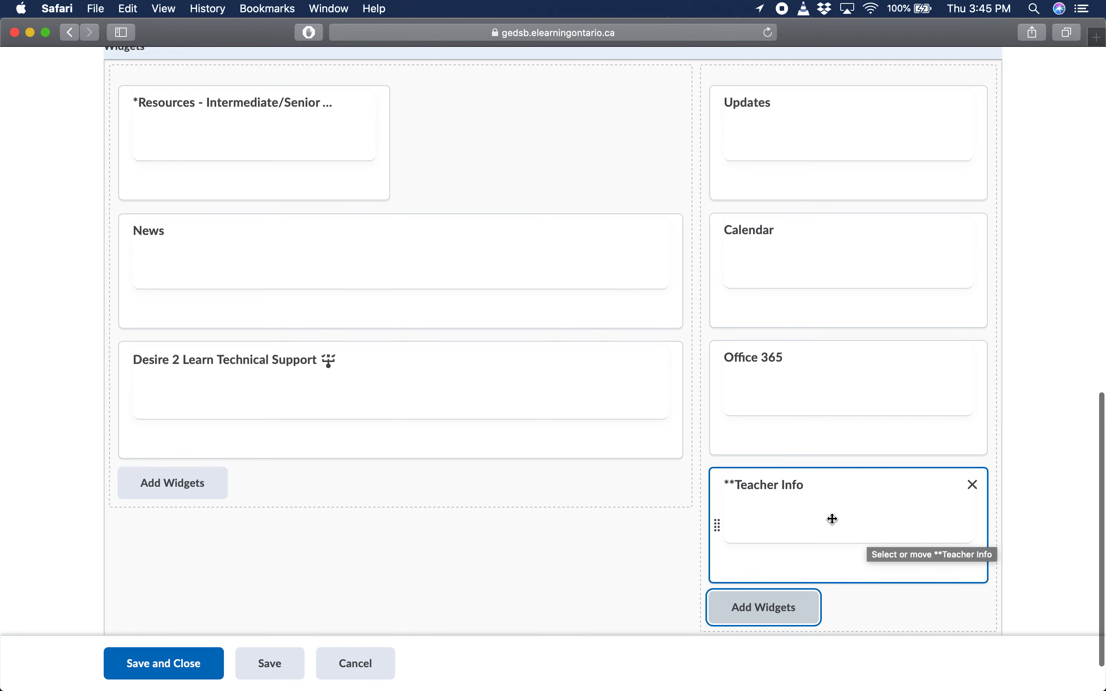
{"action": "left_click", "coordinate": [793, 503]}
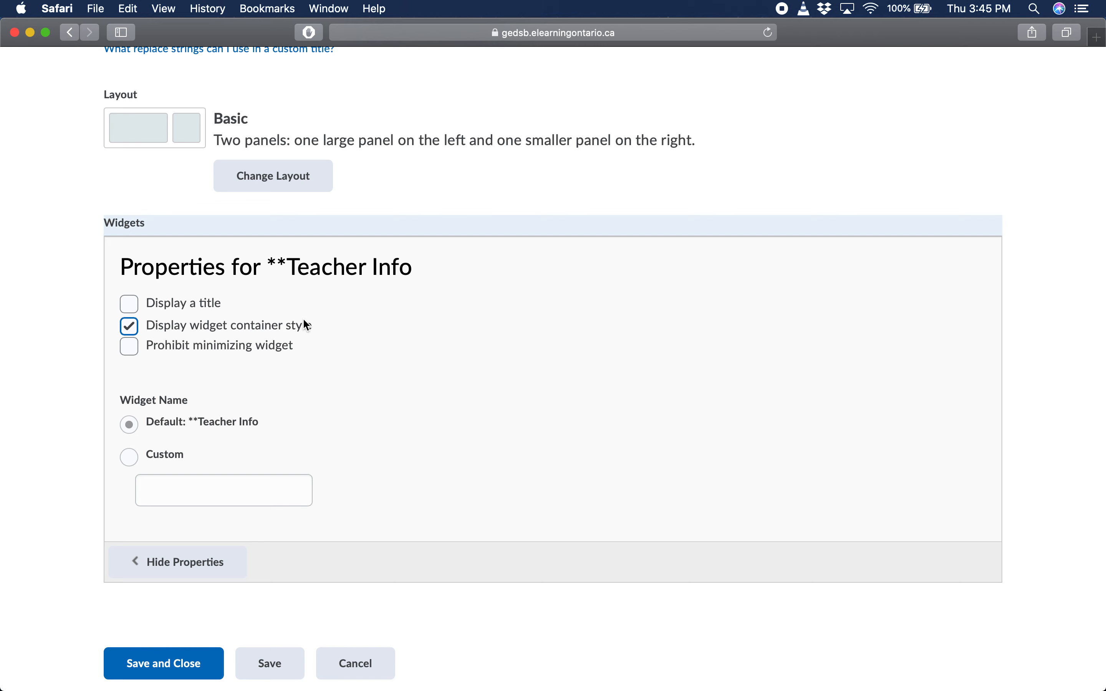
{"action": "left_click", "coordinate": [199, 670]}
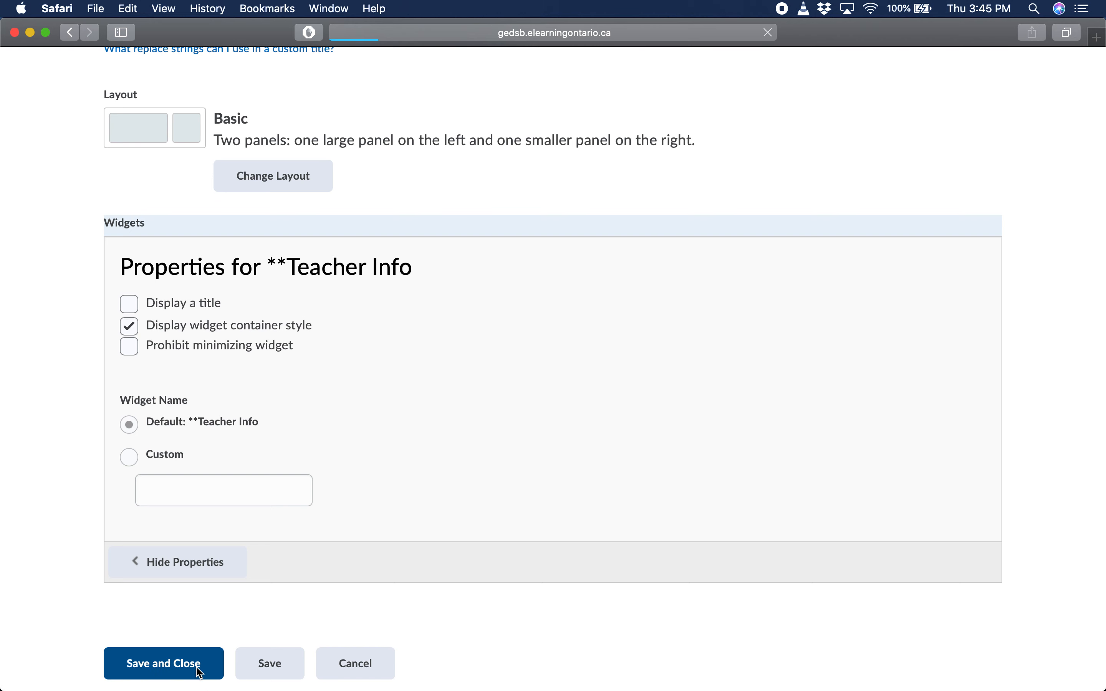
- Look through the homepage list and reopen the "1920 Intermediate/ Senior - Copy" homepage for editing
{"action": "scroll", "coordinate": [706, 452], "scroll_direction": "down", "scroll_amount": 8}
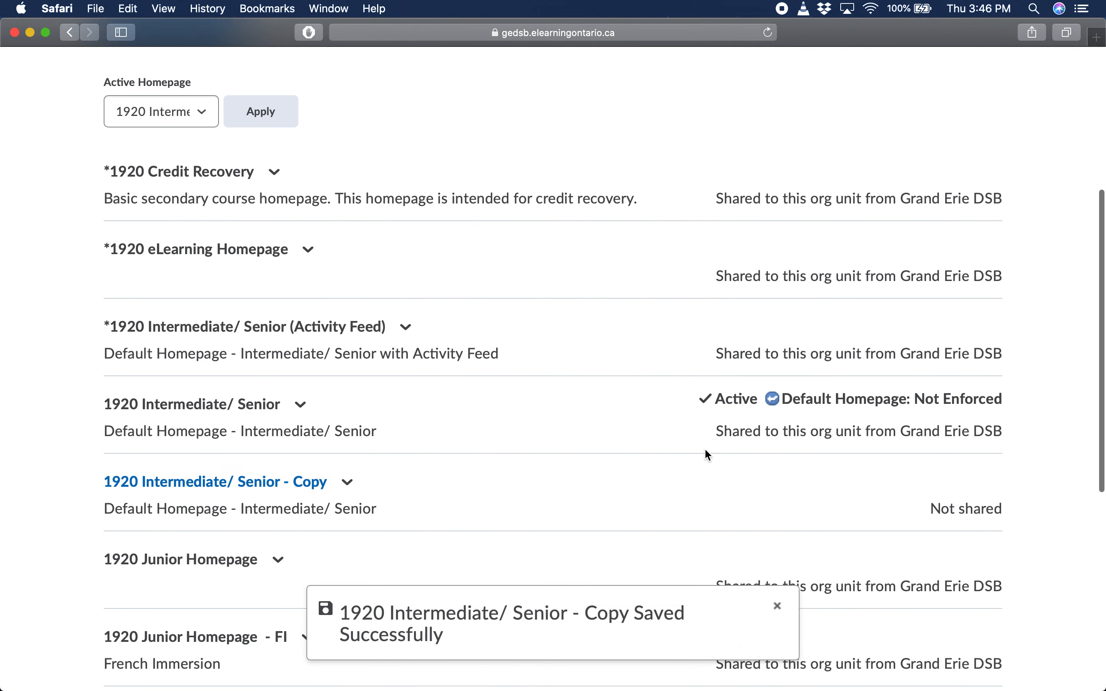
{"action": "scroll", "coordinate": [336, 295], "scroll_direction": "up", "scroll_amount": 3}
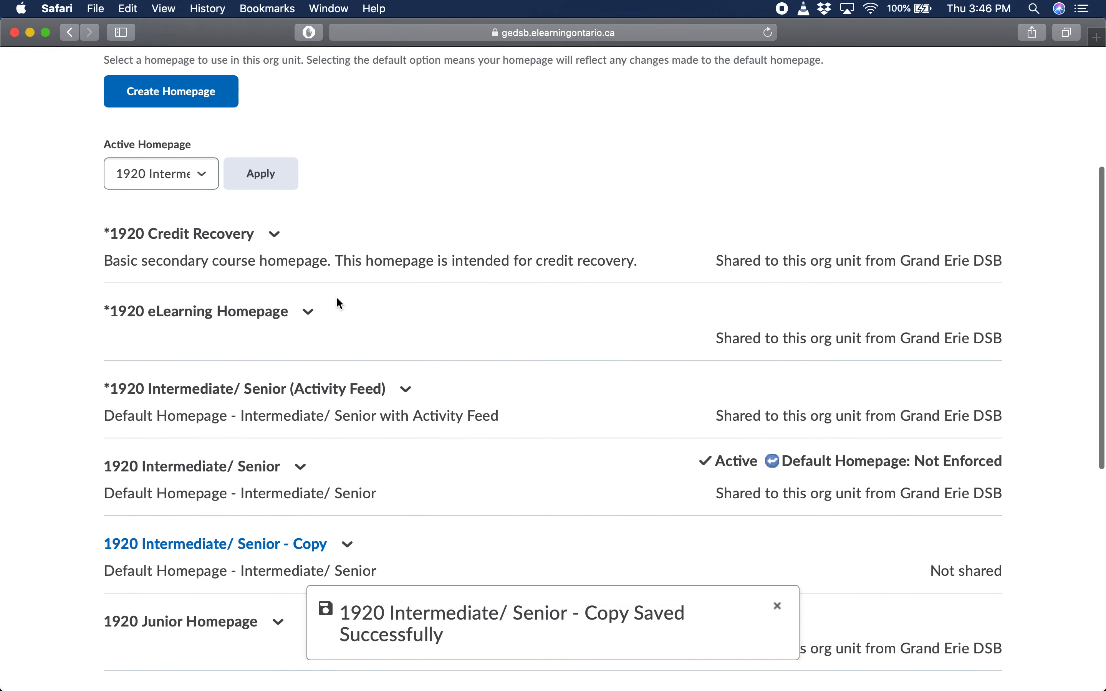
{"action": "scroll", "coordinate": [290, 313], "scroll_direction": "down", "scroll_amount": 4}
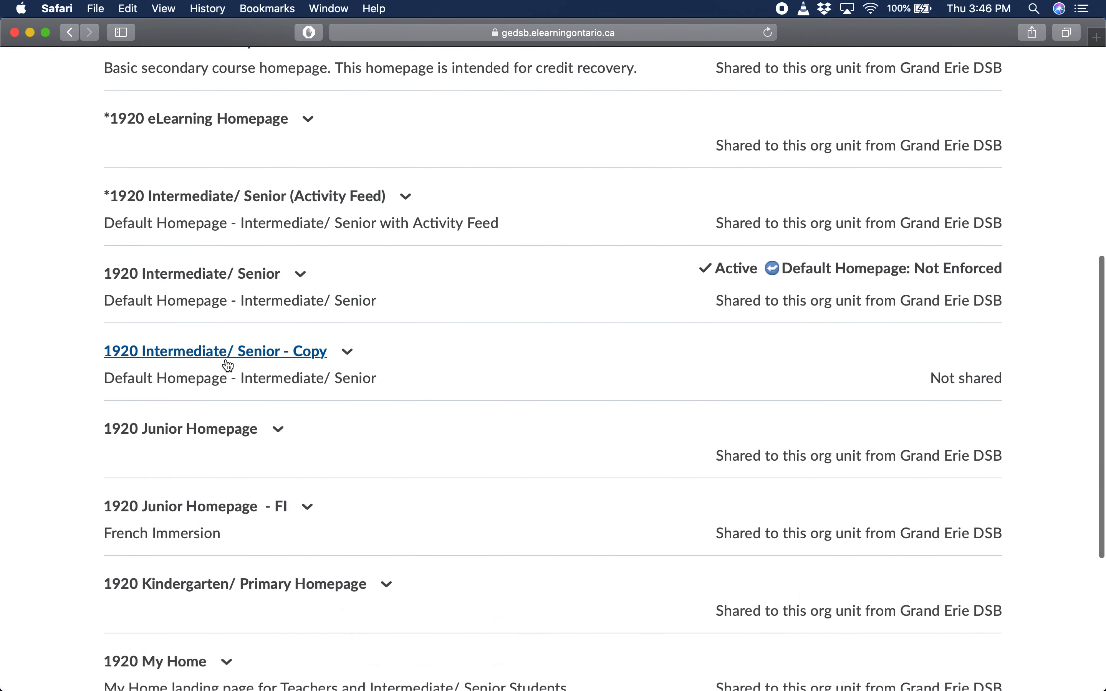
{"action": "scroll", "coordinate": [266, 323], "scroll_direction": "up", "scroll_amount": 1}
{"action": "scroll", "coordinate": [269, 411], "scroll_direction": "down", "scroll_amount": 2}
{"action": "scroll", "coordinate": [271, 498], "scroll_direction": "down", "scroll_amount": 4}
{"action": "scroll", "coordinate": [271, 498], "scroll_direction": "up", "scroll_amount": 7}
{"action": "left_click", "coordinate": [253, 413]}
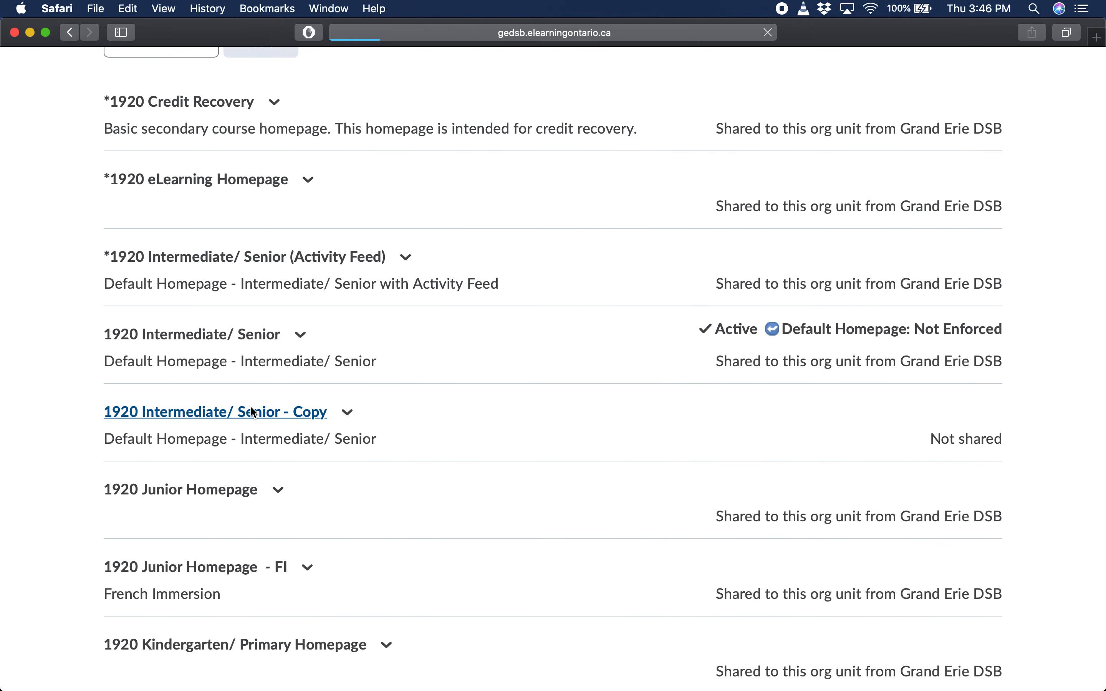
- Check the properties of the **Teacher Info widget and leave the homepage editor without saving
{"action": "scroll", "coordinate": [863, 478], "scroll_direction": "down", "scroll_amount": 10}
{"action": "scroll", "coordinate": [860, 475], "scroll_direction": "down", "scroll_amount": 1}
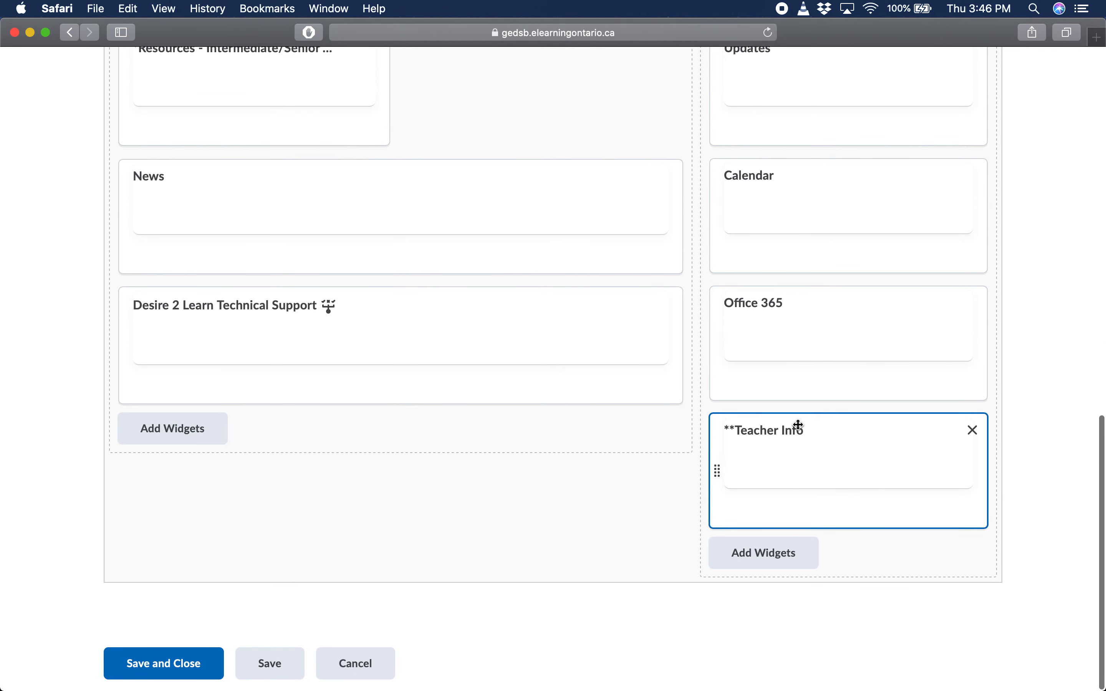
{"action": "left_click", "coordinate": [842, 449]}
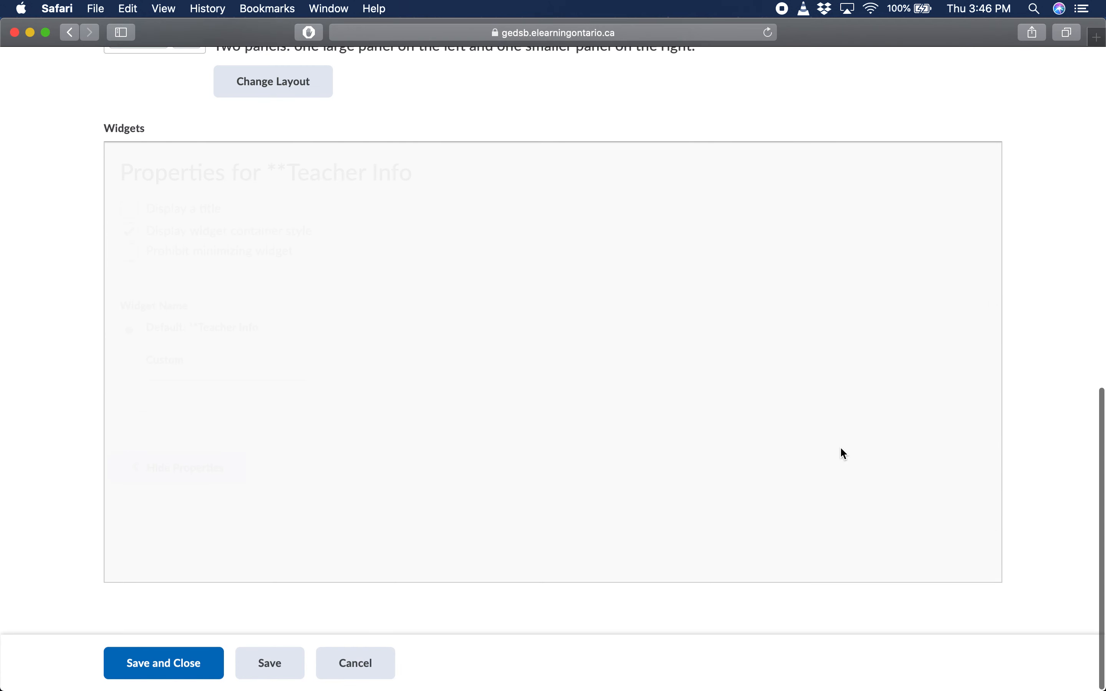
{"action": "left_click", "coordinate": [370, 649]}
- Reopen the "1920 Intermediate/ Senior - Copy" homepage from the homepage list for editing
{"action": "scroll", "coordinate": [774, 403], "scroll_direction": "down", "scroll_amount": 5}
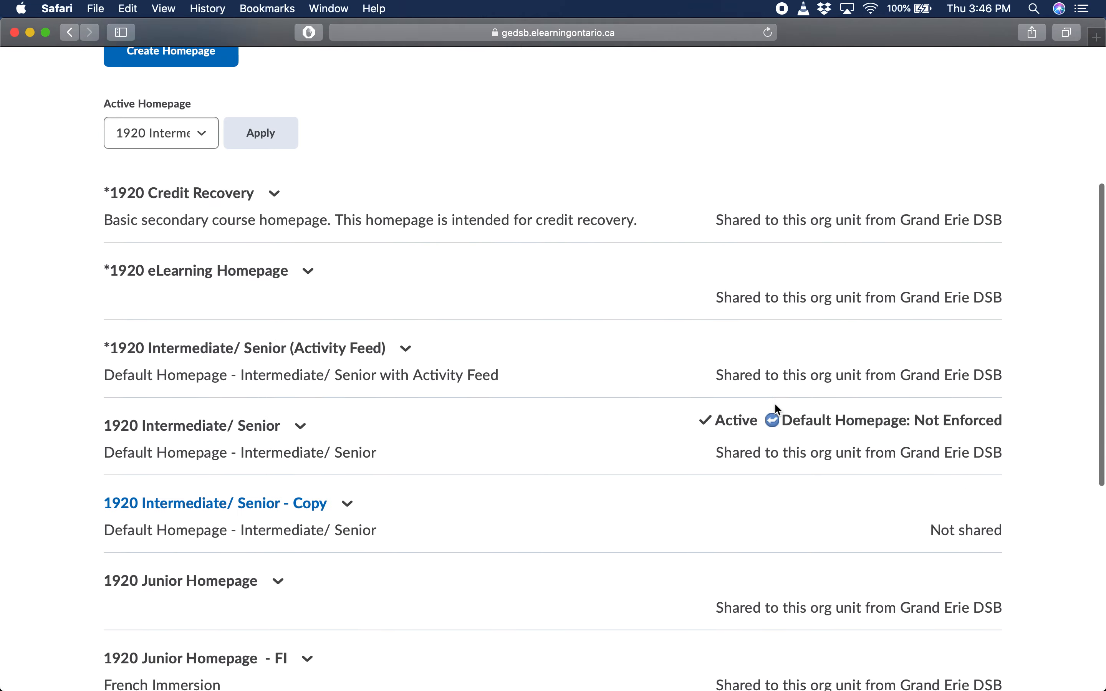
{"action": "scroll", "coordinate": [776, 404], "scroll_direction": "down", "scroll_amount": 4}
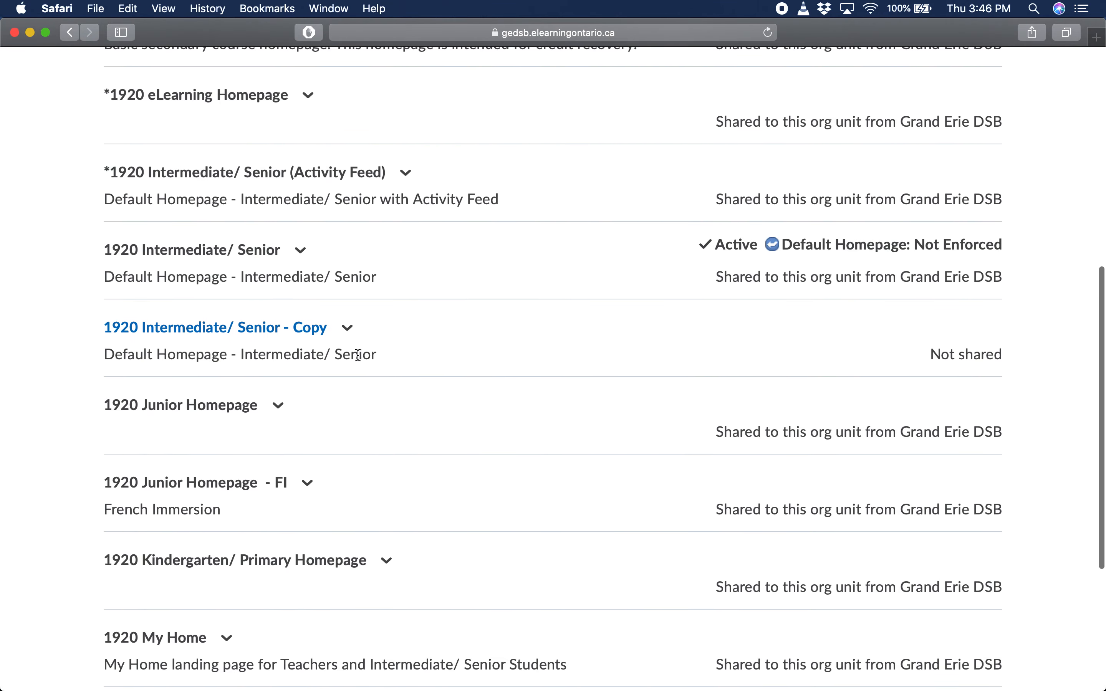
{"action": "left_click", "coordinate": [268, 337]}
- Move the **Teacher Info widget above Updates in the smaller panel, and save and close the homepage
{"action": "scroll", "coordinate": [702, 546], "scroll_direction": "down", "scroll_amount": 8}
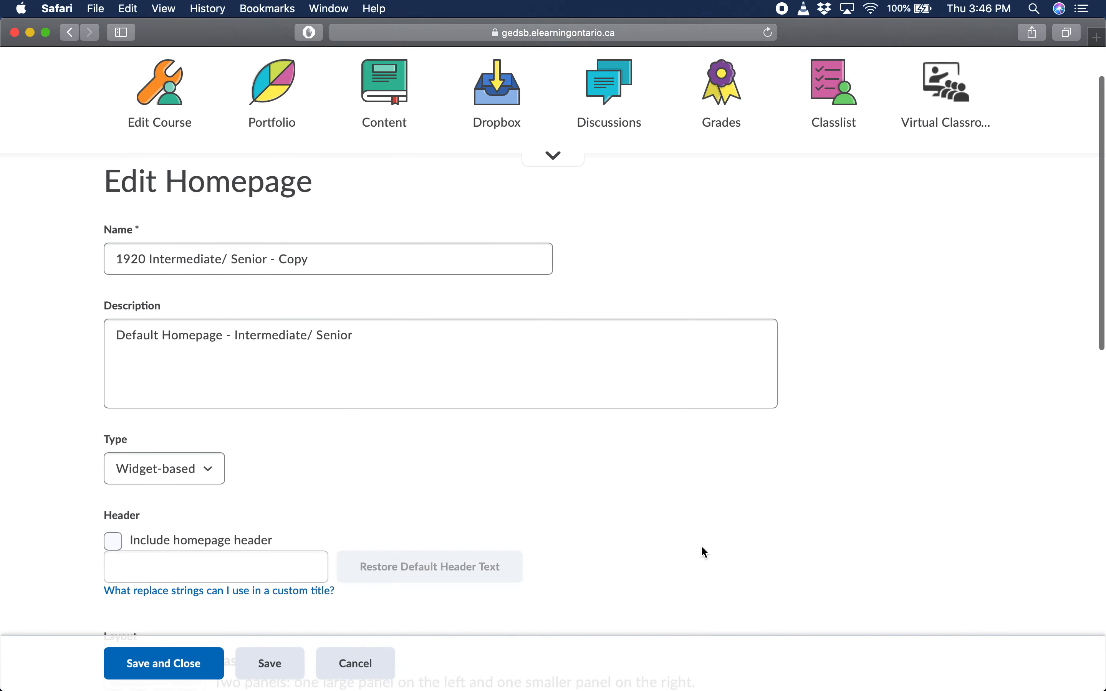
{"action": "scroll", "coordinate": [702, 545], "scroll_direction": "down", "scroll_amount": 6}
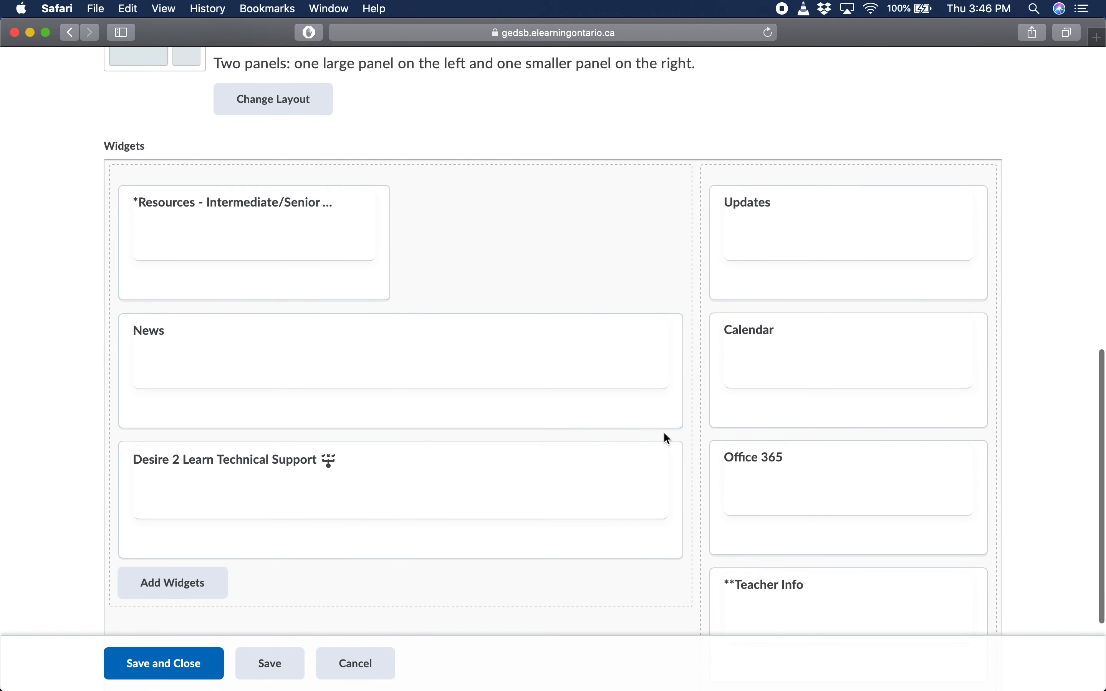
{"action": "scroll", "coordinate": [661, 439], "scroll_direction": "down", "scroll_amount": 1}
{"action": "scroll", "coordinate": [631, 379], "scroll_direction": "up", "scroll_amount": 1}
{"action": "scroll", "coordinate": [829, 374], "scroll_direction": "up", "scroll_amount": 1}
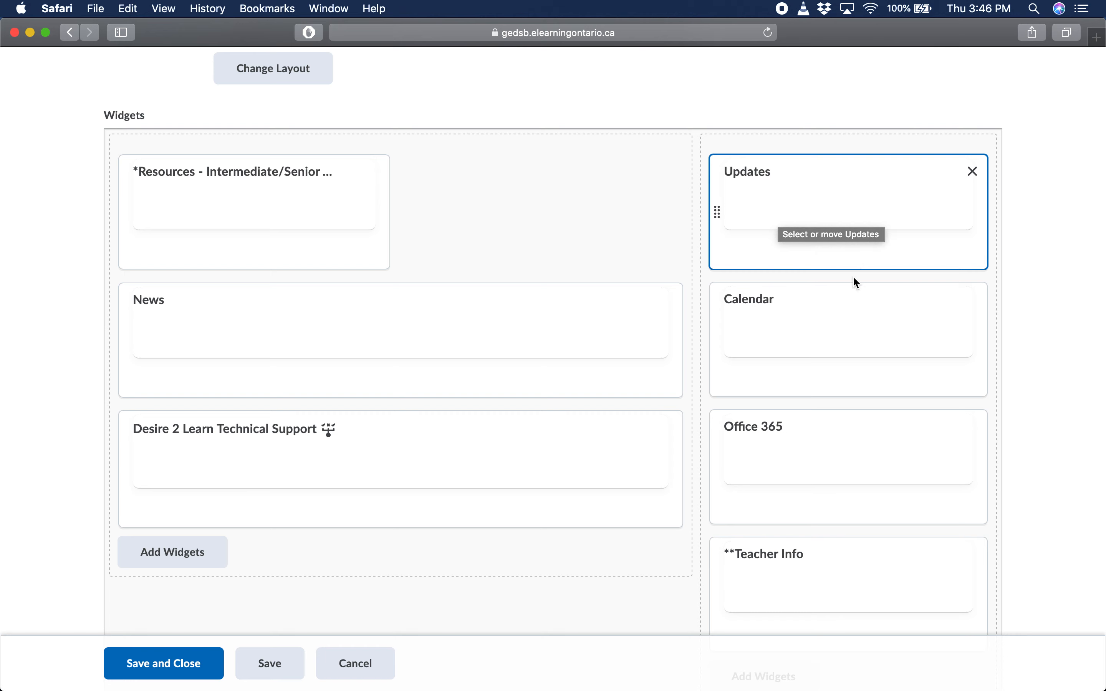
{"action": "scroll", "coordinate": [843, 596], "scroll_direction": "down", "scroll_amount": 1}
{"action": "left_click_drag", "start_coordinate": [812, 533], "coordinate": [803, 203]}
{"action": "scroll", "coordinate": [811, 436], "scroll_direction": "up", "scroll_amount": 2}
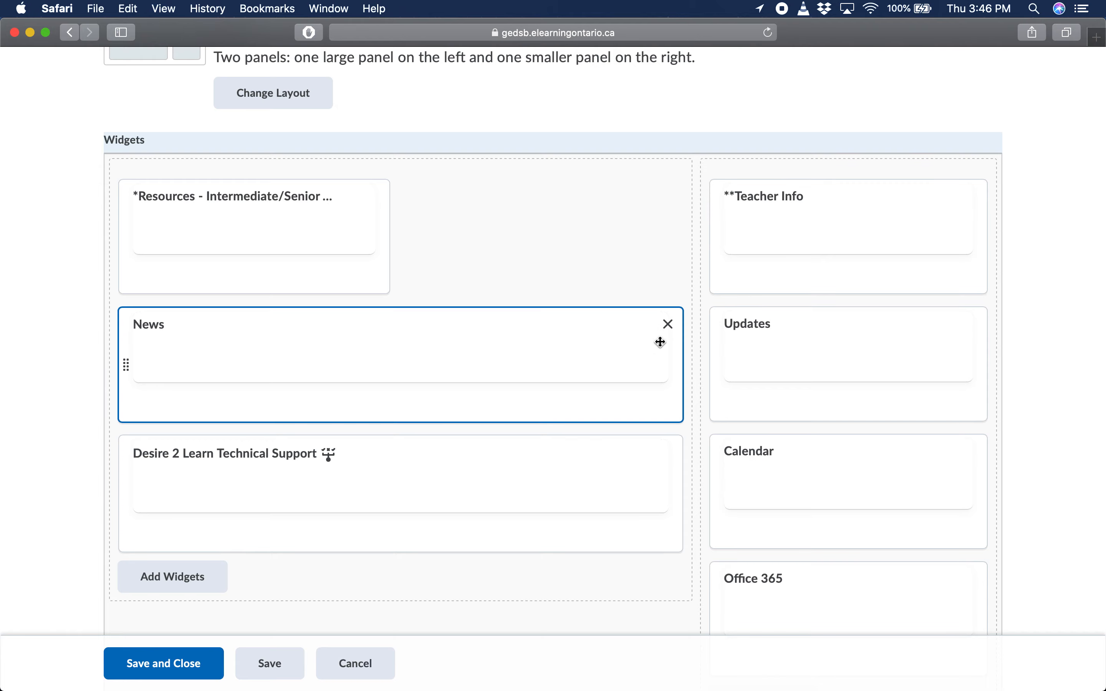
{"action": "scroll", "coordinate": [412, 448], "scroll_direction": "down", "scroll_amount": 1}
{"action": "left_click", "coordinate": [178, 665]}
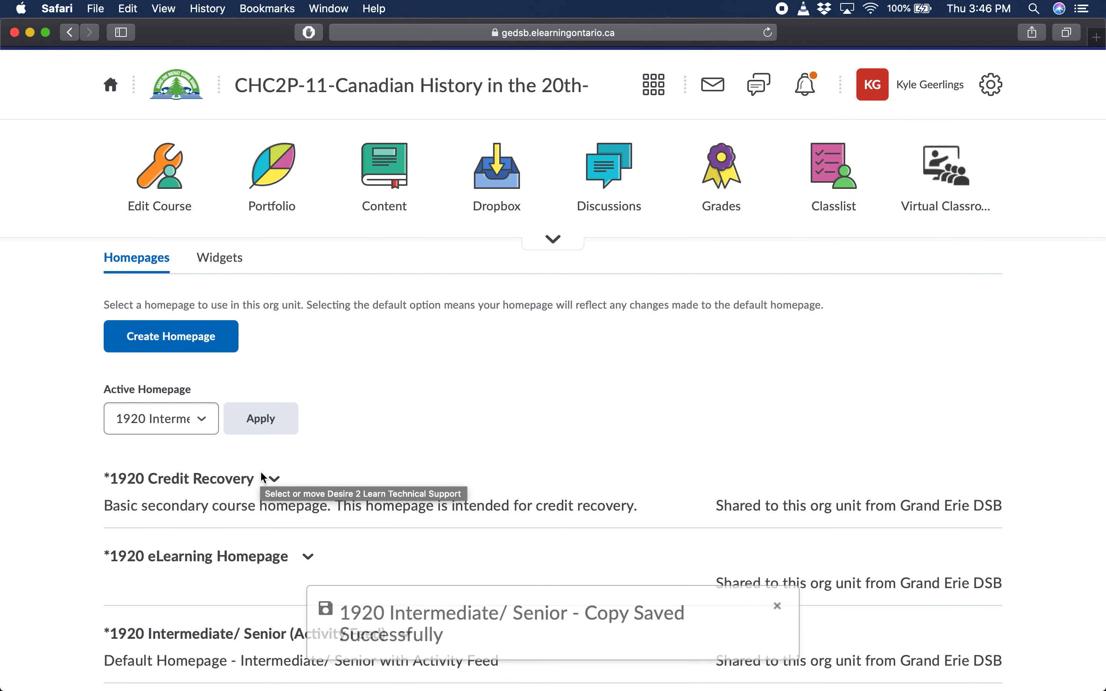
- Set "1920 Intermediate/ Senior - Copy" as the course's active homepage and apply the change
{"action": "scroll", "coordinate": [457, 419], "scroll_direction": "down", "scroll_amount": 10}
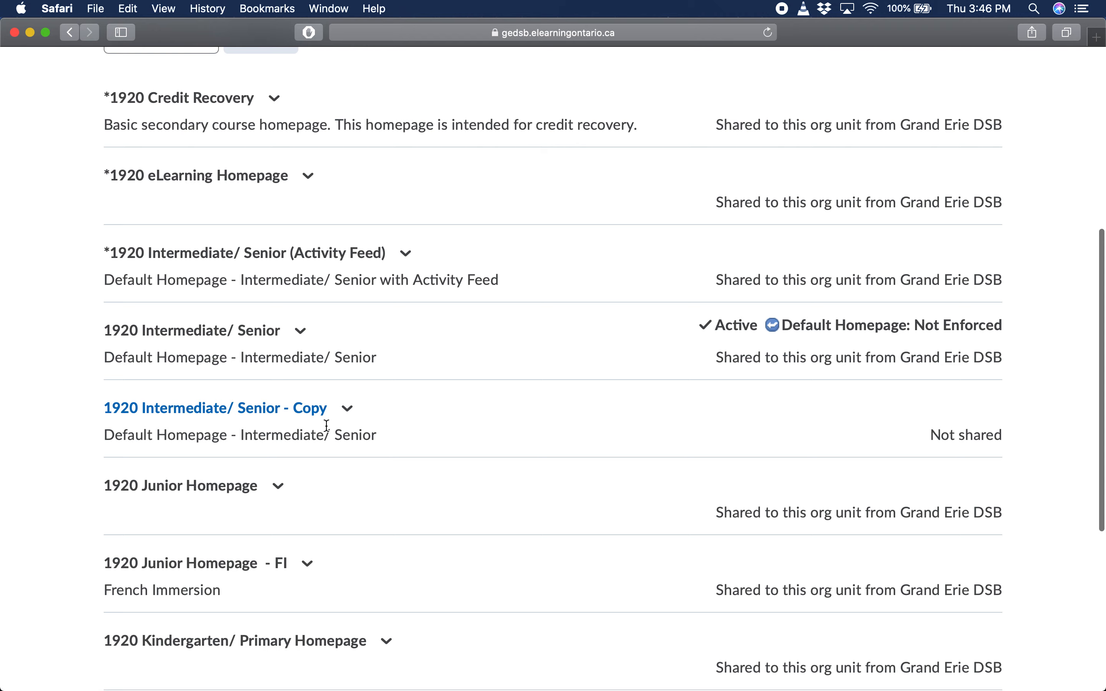
{"action": "scroll", "coordinate": [326, 425], "scroll_direction": "up", "scroll_amount": 6}
{"action": "left_click", "coordinate": [133, 236]}
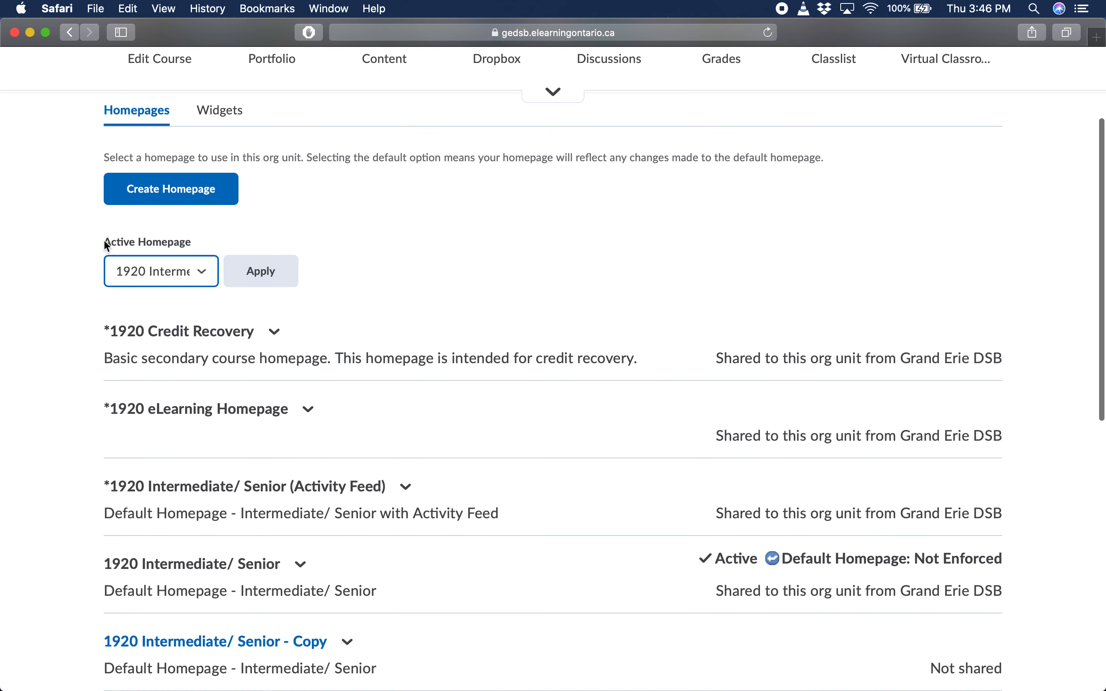
{"action": "left_click", "coordinate": [163, 272]}
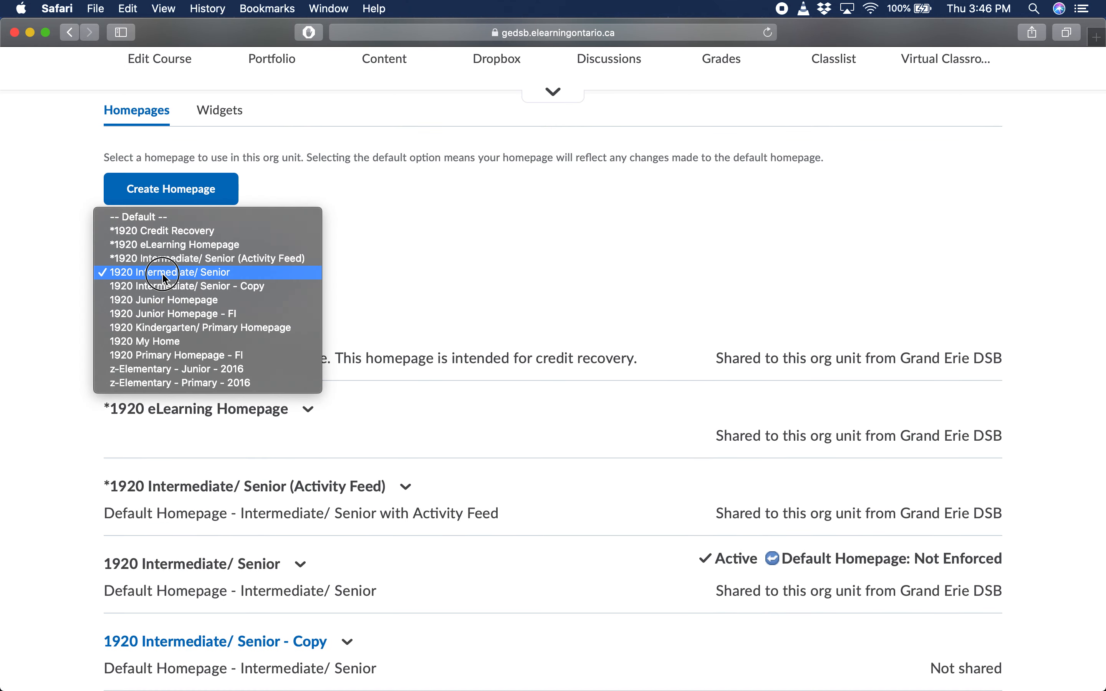
{"action": "left_click", "coordinate": [254, 287]}
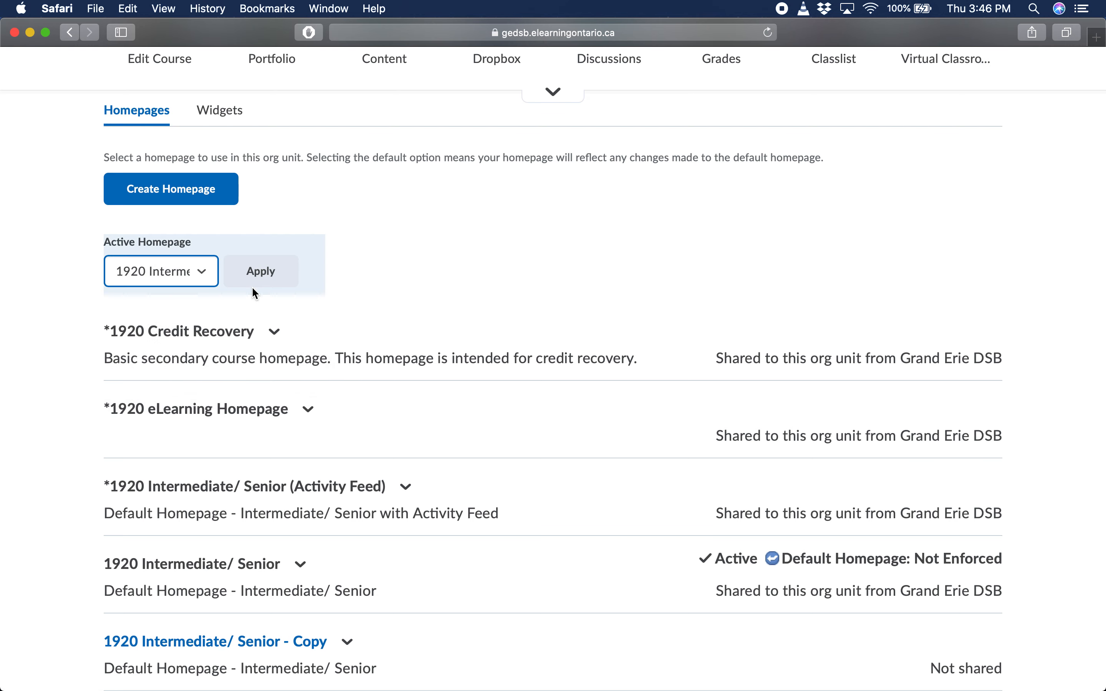
{"action": "left_click", "coordinate": [258, 271]}
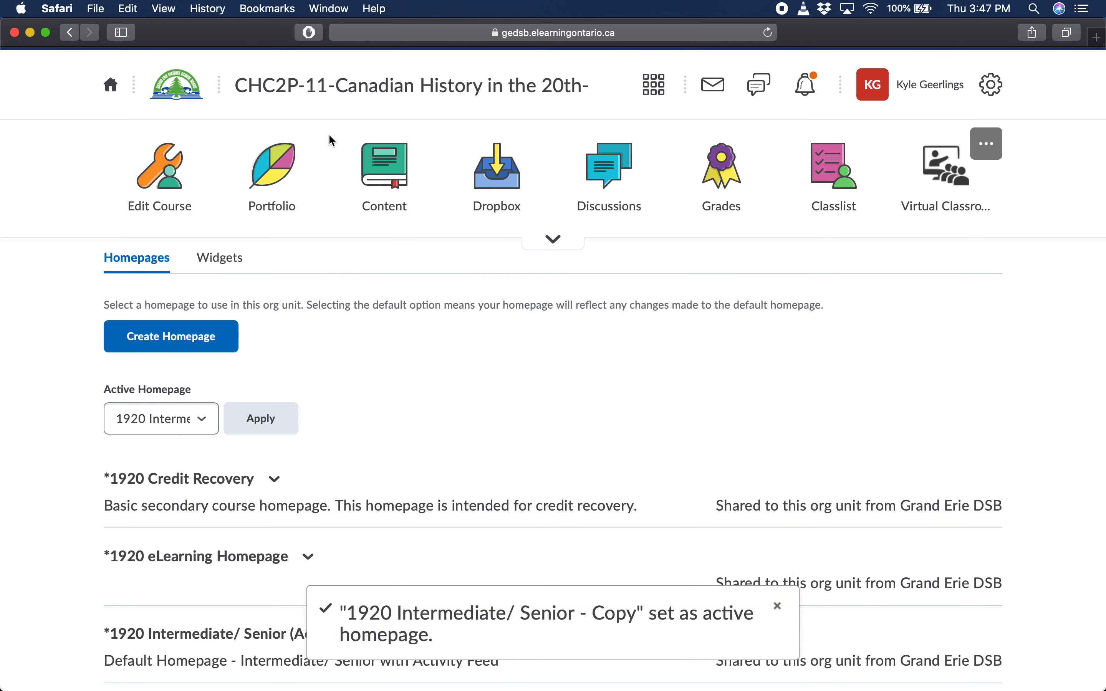
- Open the course homepage and review the layout of its widgets, including the teacher info, news, calendar and Office 365
{"action": "left_click", "coordinate": [332, 89]}
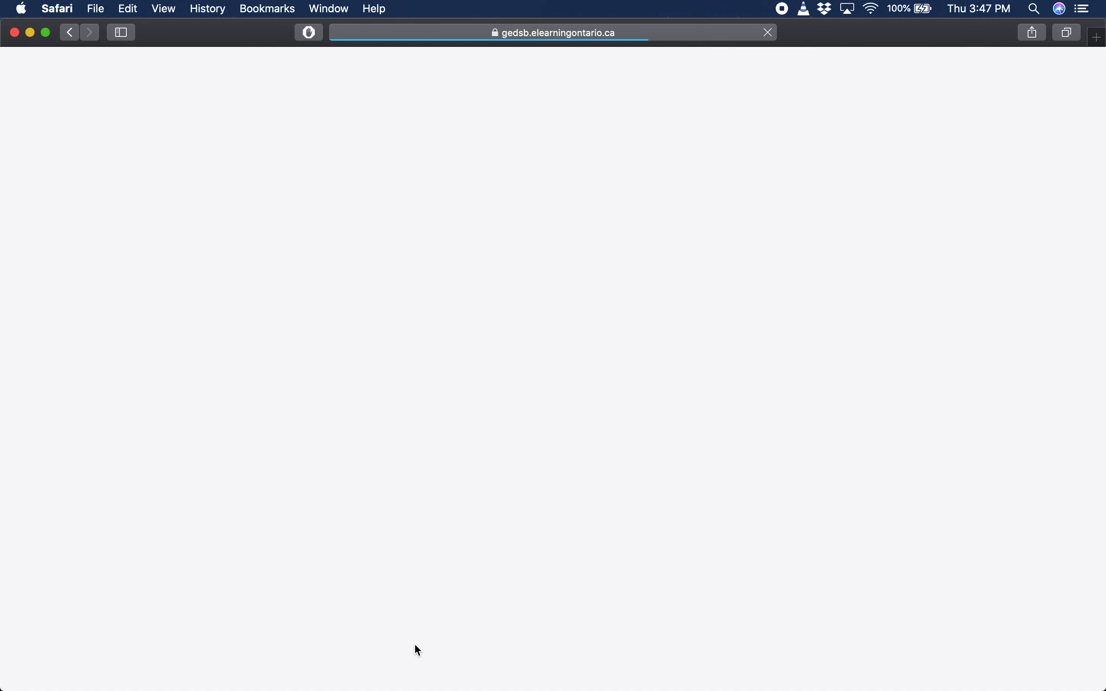
{"action": "scroll", "coordinate": [610, 512], "scroll_direction": "down", "scroll_amount": 6}
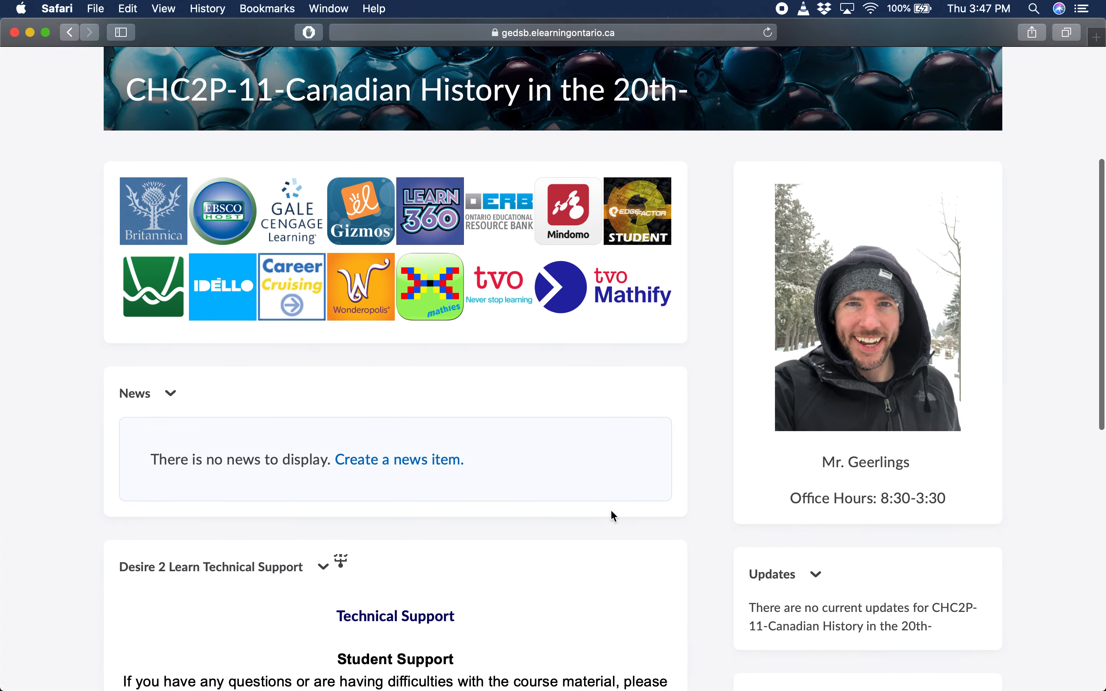
{"action": "scroll", "coordinate": [612, 515], "scroll_direction": "down", "scroll_amount": 1}
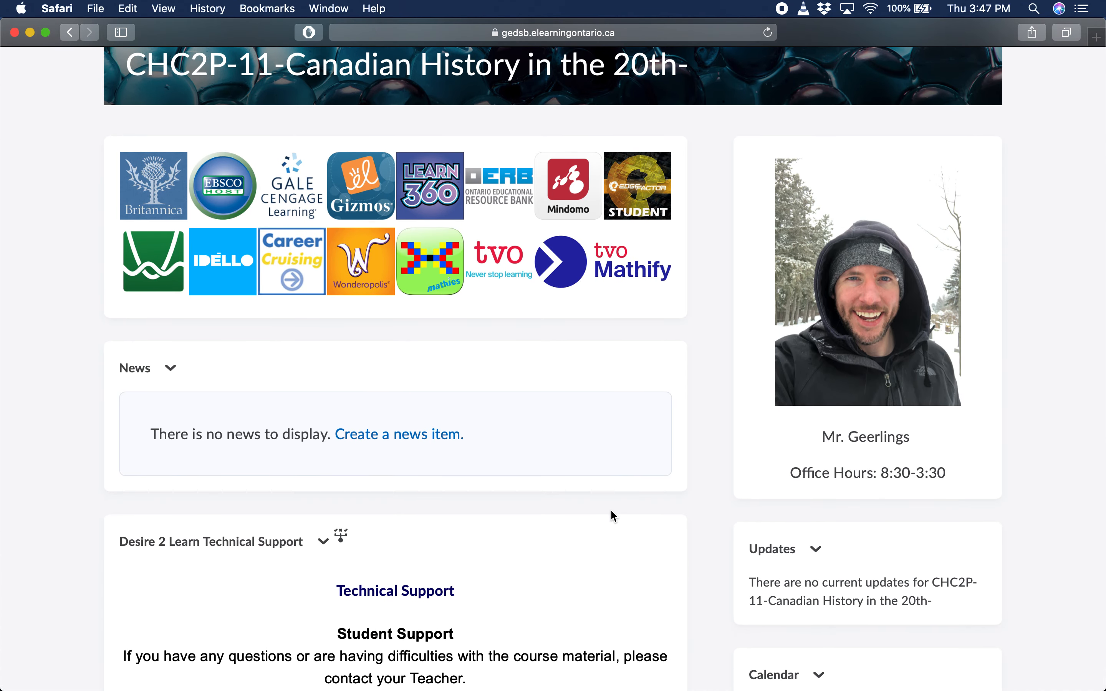
{"action": "scroll", "coordinate": [612, 513], "scroll_direction": "down", "scroll_amount": 1}
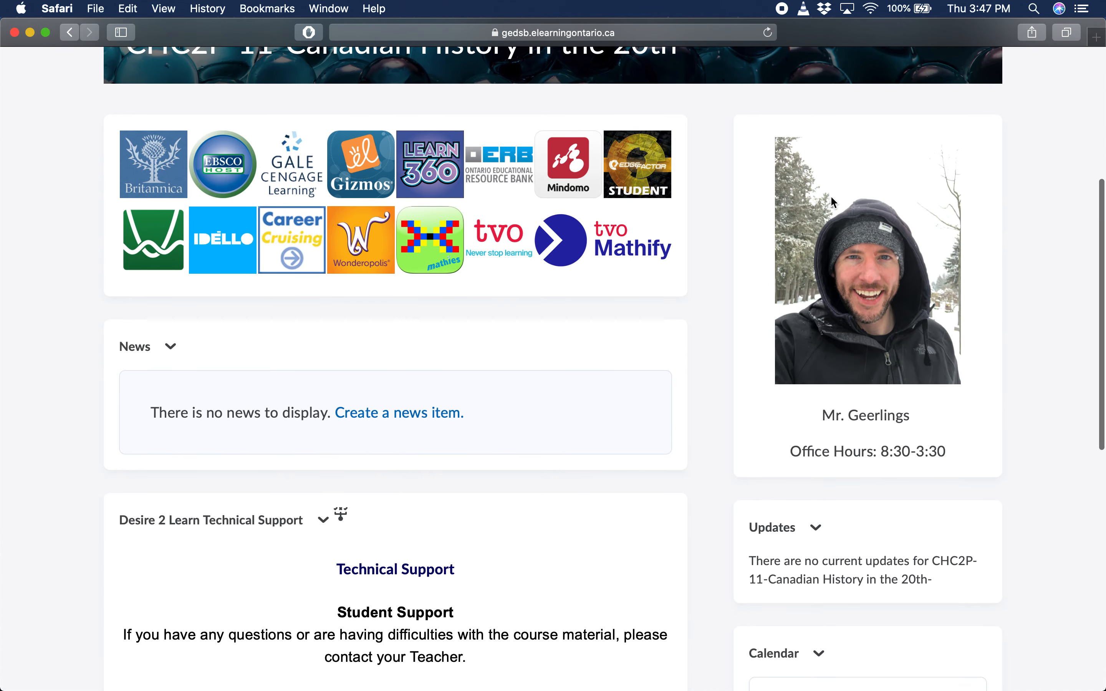
{"action": "scroll", "coordinate": [714, 379], "scroll_direction": "down", "scroll_amount": 15}
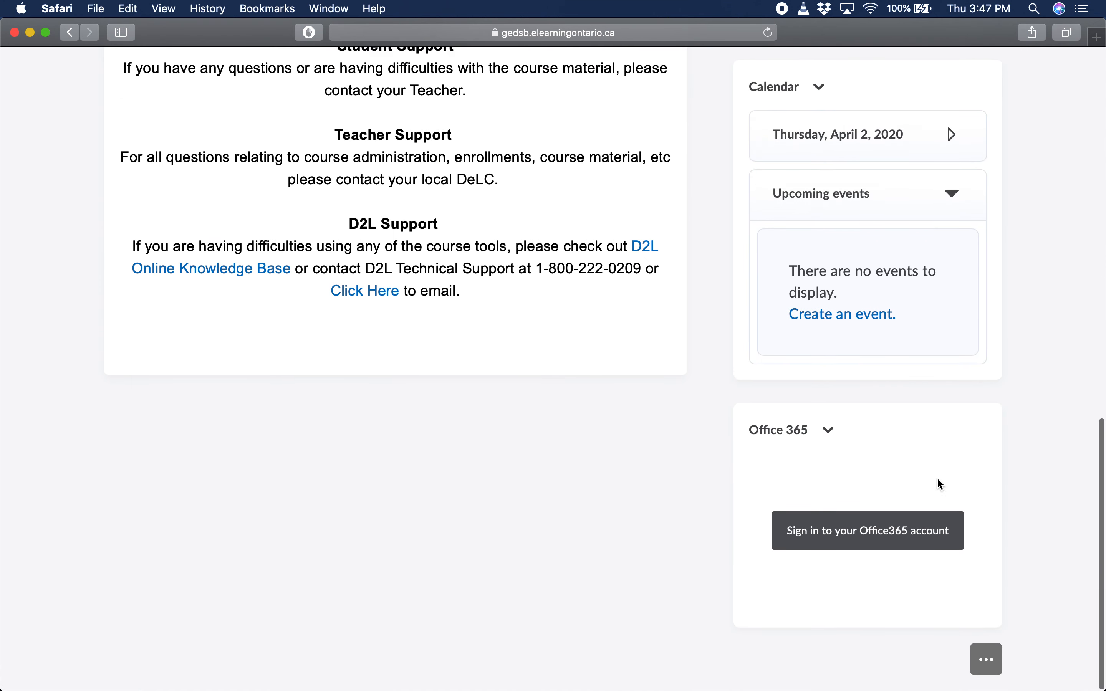
{"action": "scroll", "coordinate": [876, 567], "scroll_direction": "up", "scroll_amount": 20}
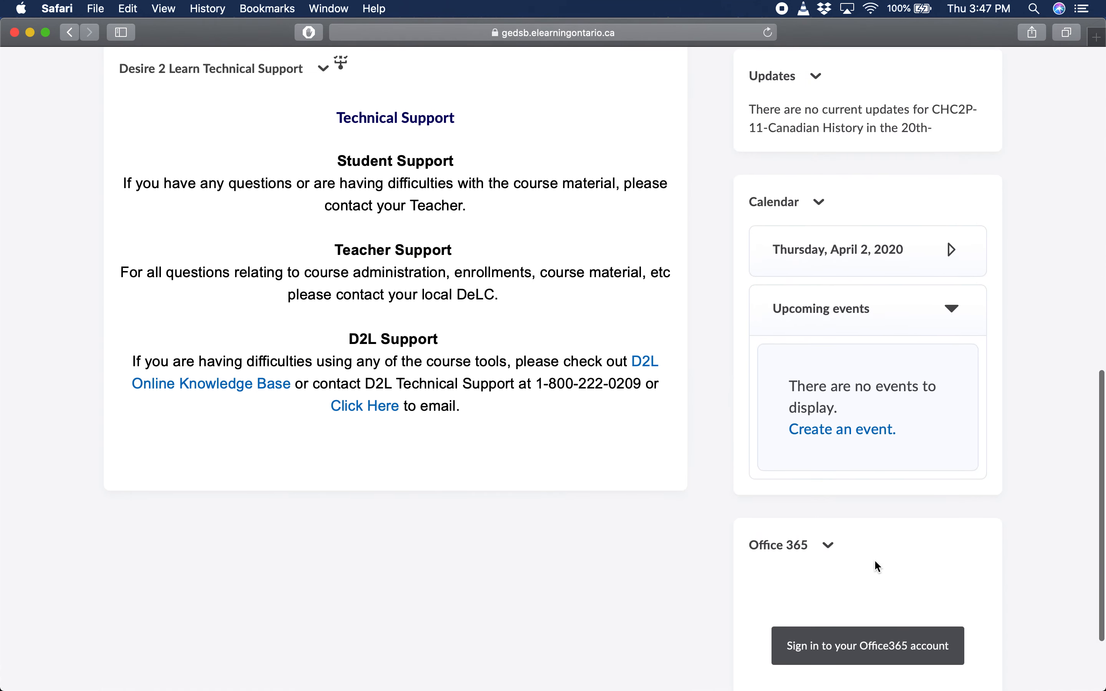
{"action": "scroll", "coordinate": [877, 567], "scroll_direction": "down", "scroll_amount": 10}
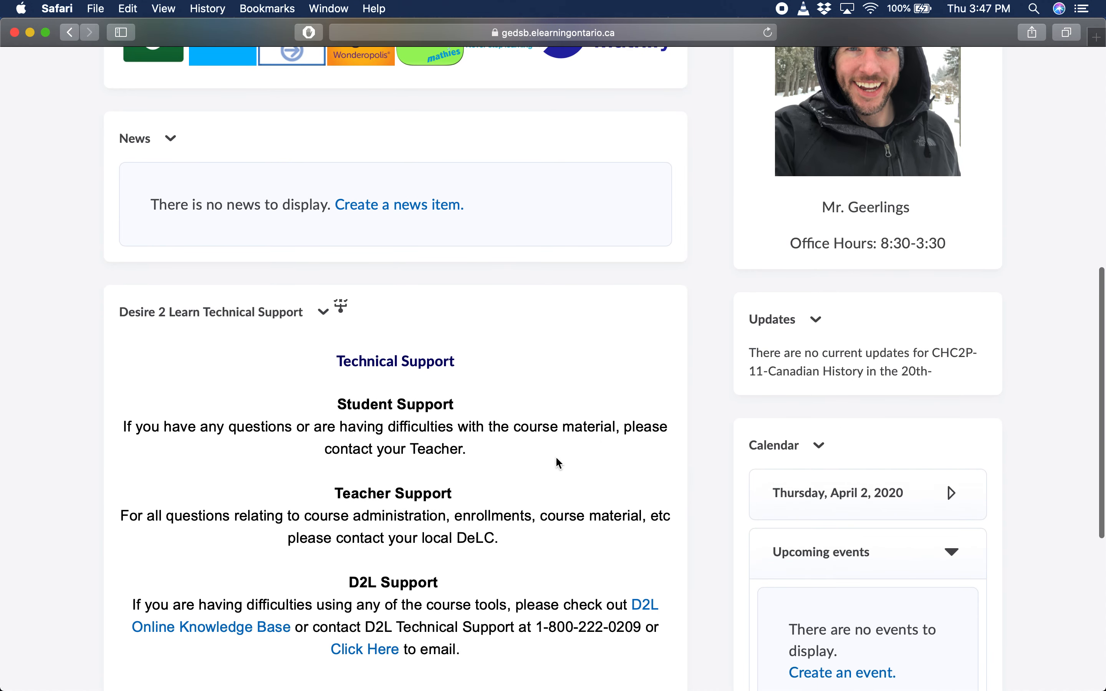
{"action": "scroll", "coordinate": [555, 458], "scroll_direction": "up", "scroll_amount": 8}
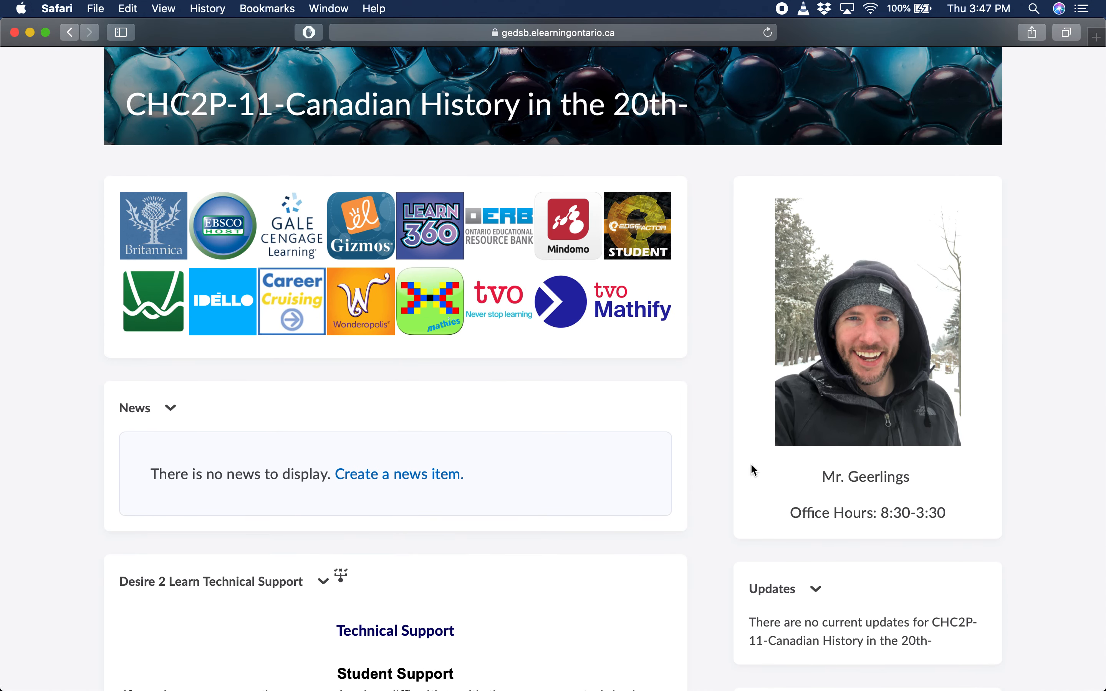
{"action": "scroll", "coordinate": [754, 465], "scroll_direction": "up", "scroll_amount": 3}
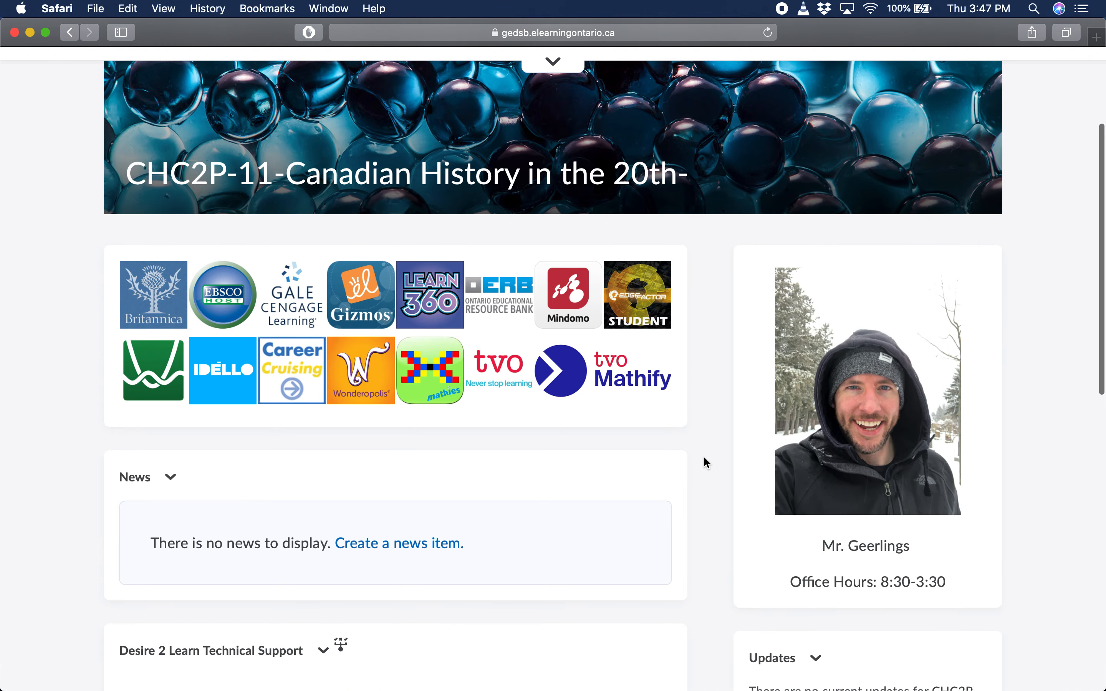
{"action": "scroll", "coordinate": [703, 458], "scroll_direction": "up", "scroll_amount": 3}
{"action": "scroll", "coordinate": [704, 460], "scroll_direction": "down", "scroll_amount": 2}
{"action": "scroll", "coordinate": [704, 460], "scroll_direction": "up", "scroll_amount": 4}
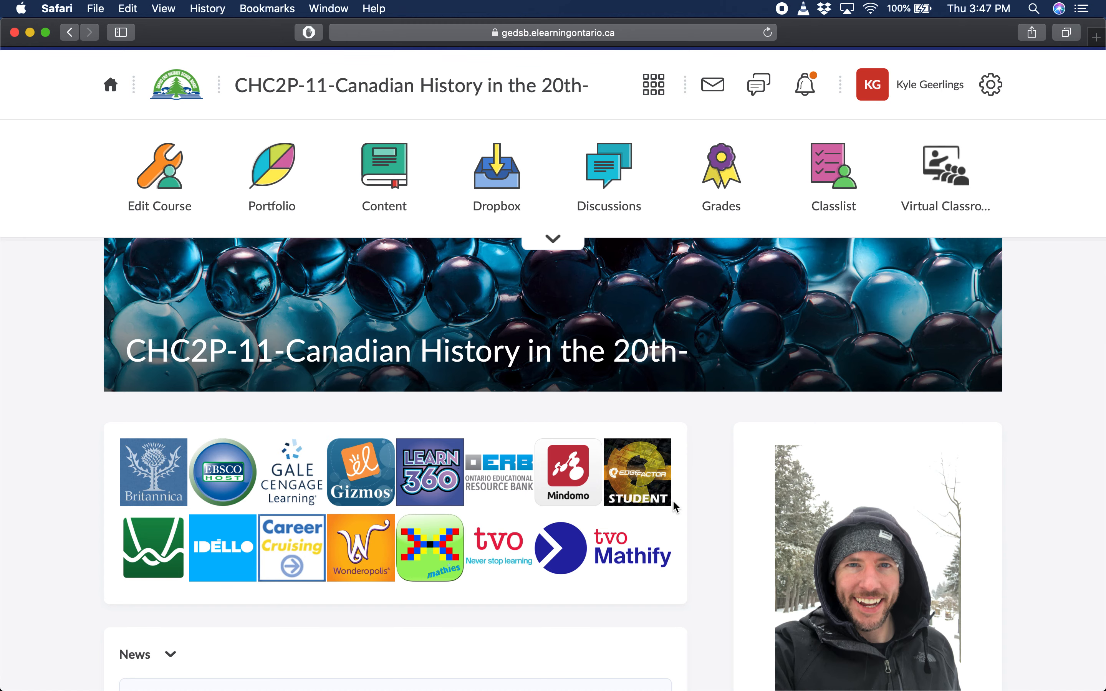
{"action": "scroll", "coordinate": [675, 507], "scroll_direction": "down", "scroll_amount": 1}
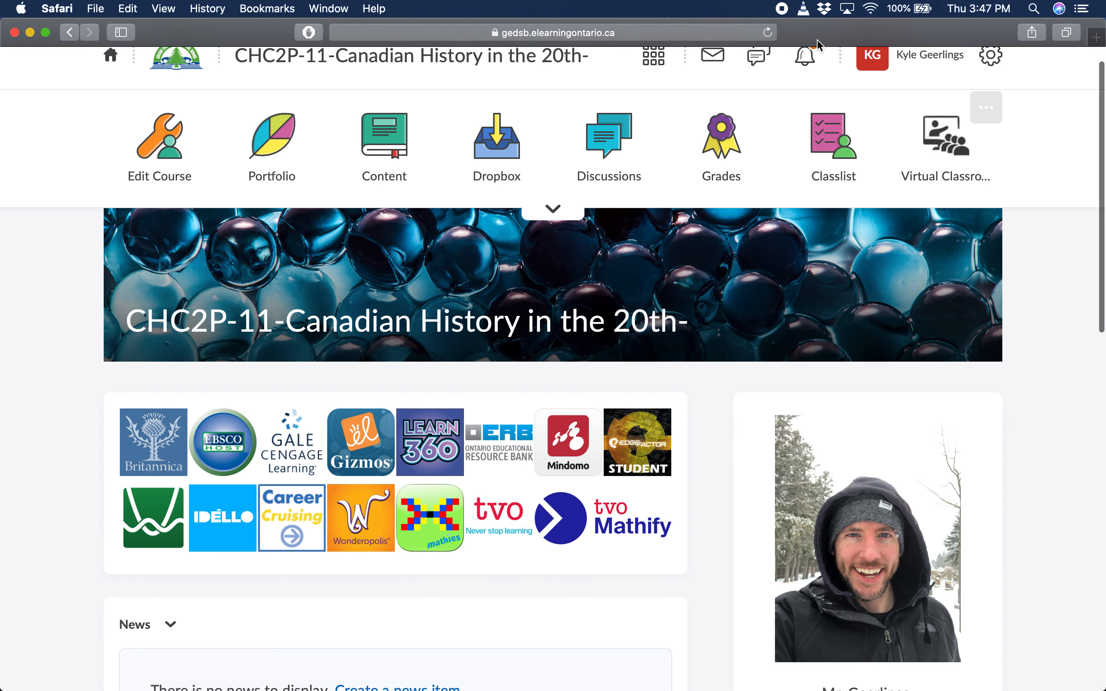